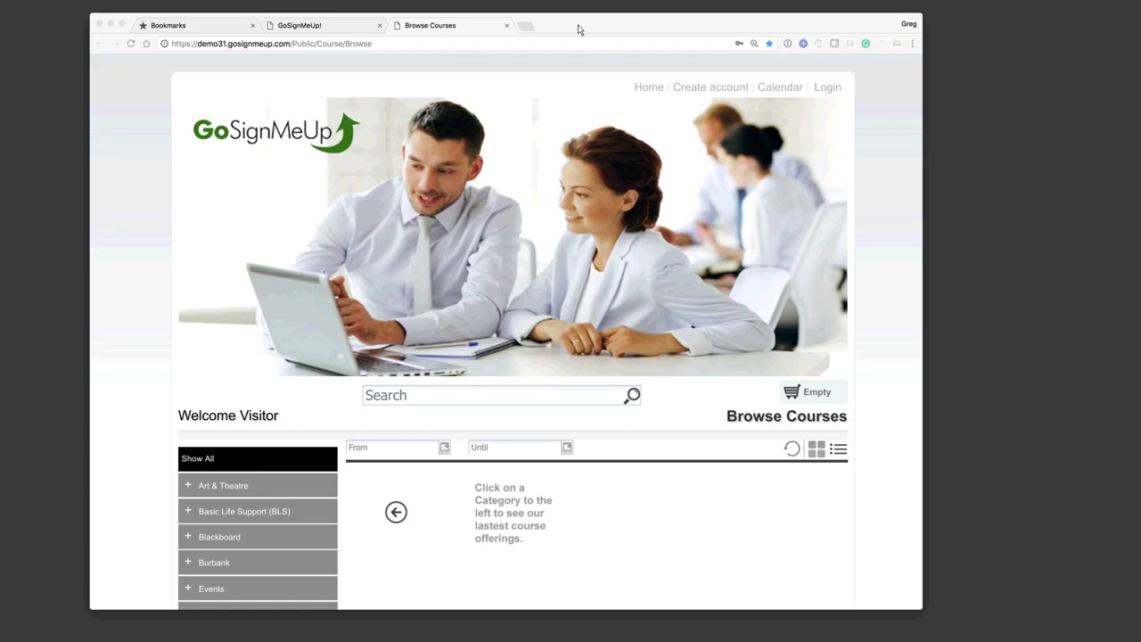
left_click_drag(576, 27, 605, 31)
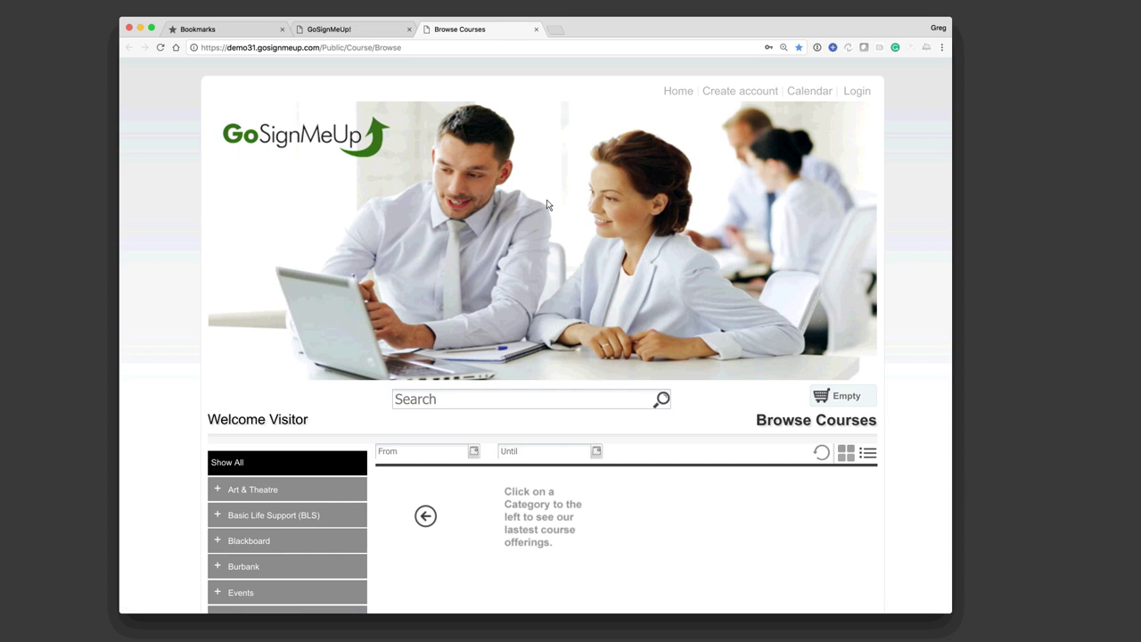
Step: Open the User Registration form and expand its Registration Policy cancellation and privacy text
left_click(722, 94)
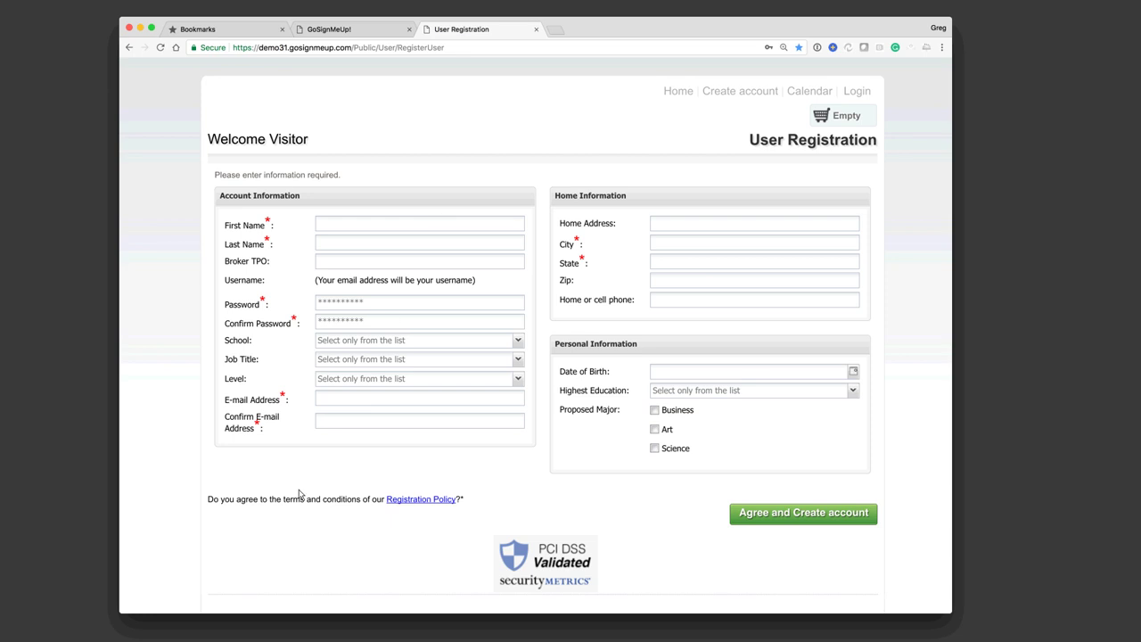
left_click_drag(253, 504, 344, 505)
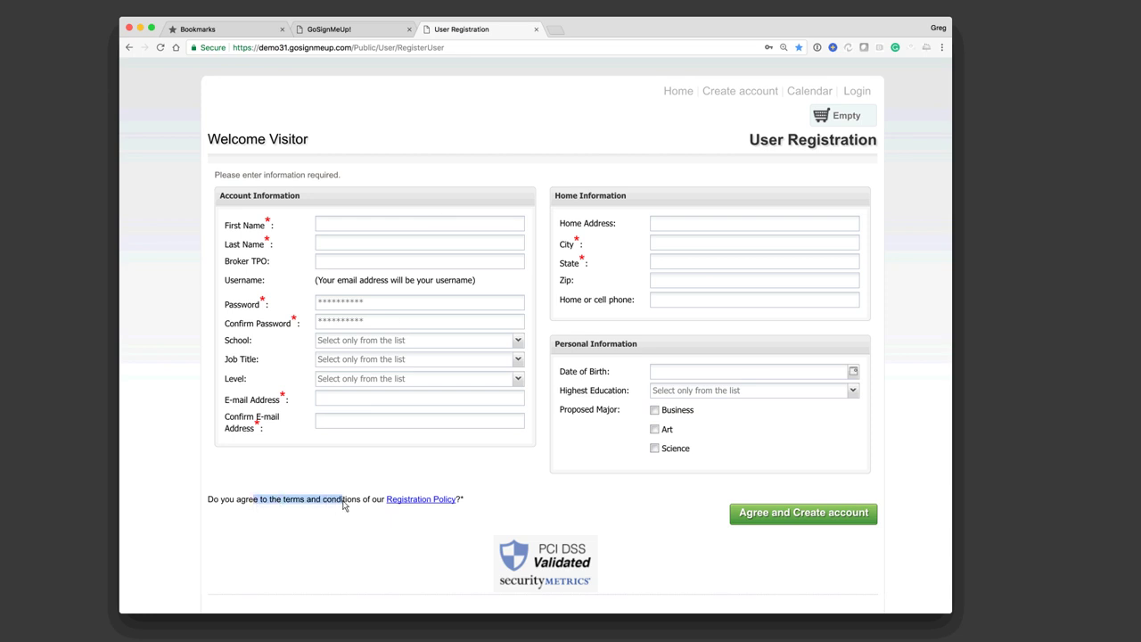
left_click(419, 500)
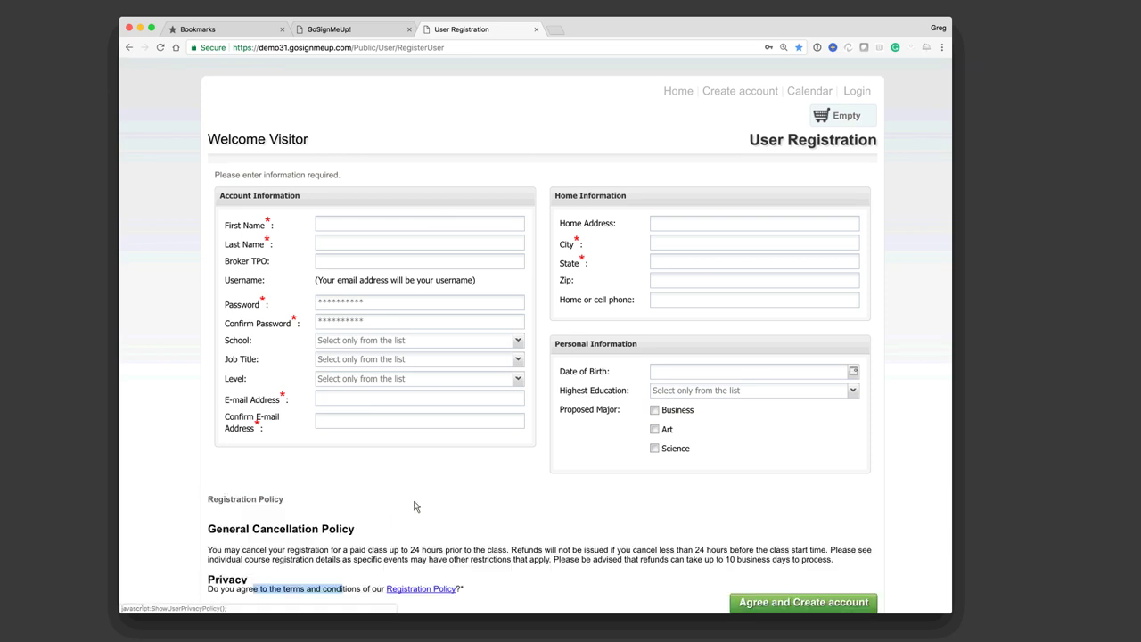
scroll(414, 507, "down", 3)
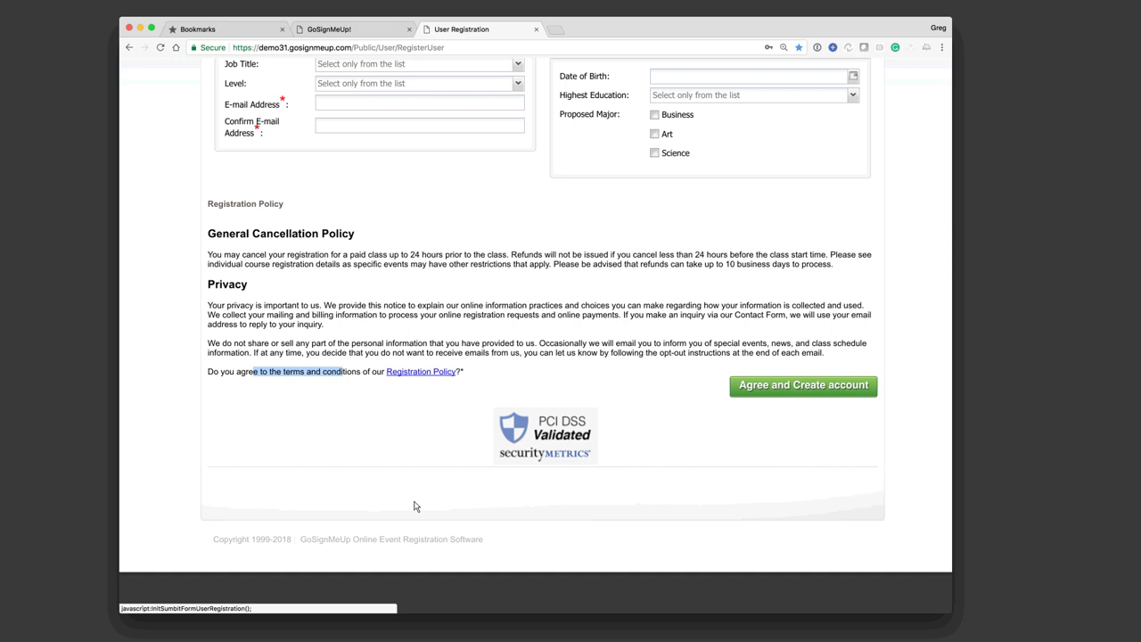
scroll(414, 506, "up", 3)
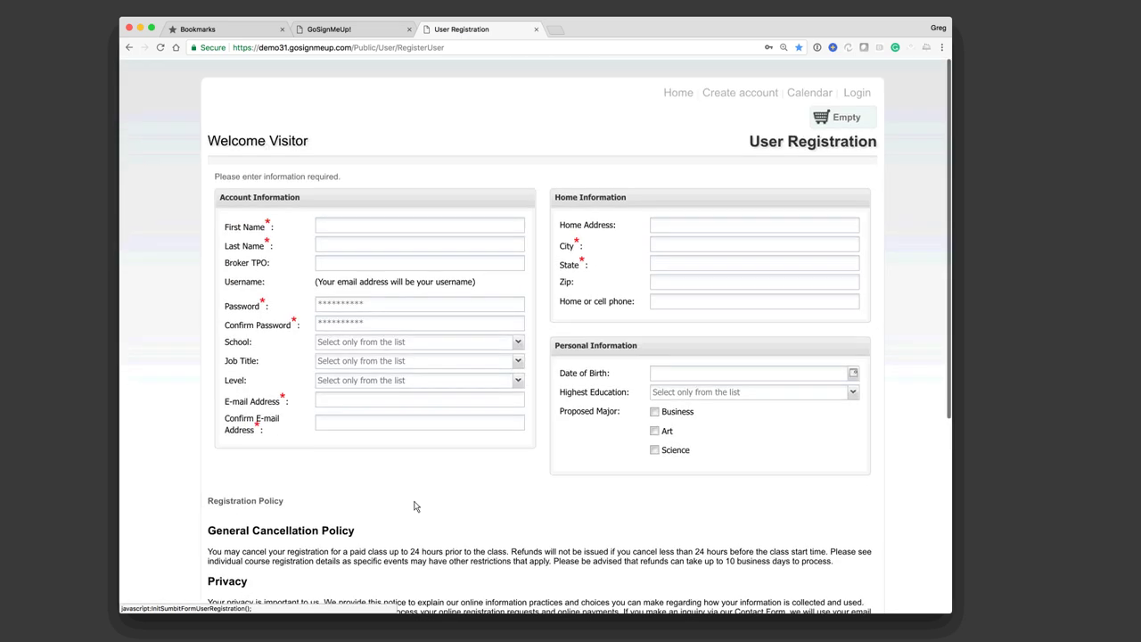
Step: Return to the Browse Courses home page and scroll down to the category list
left_click(678, 93)
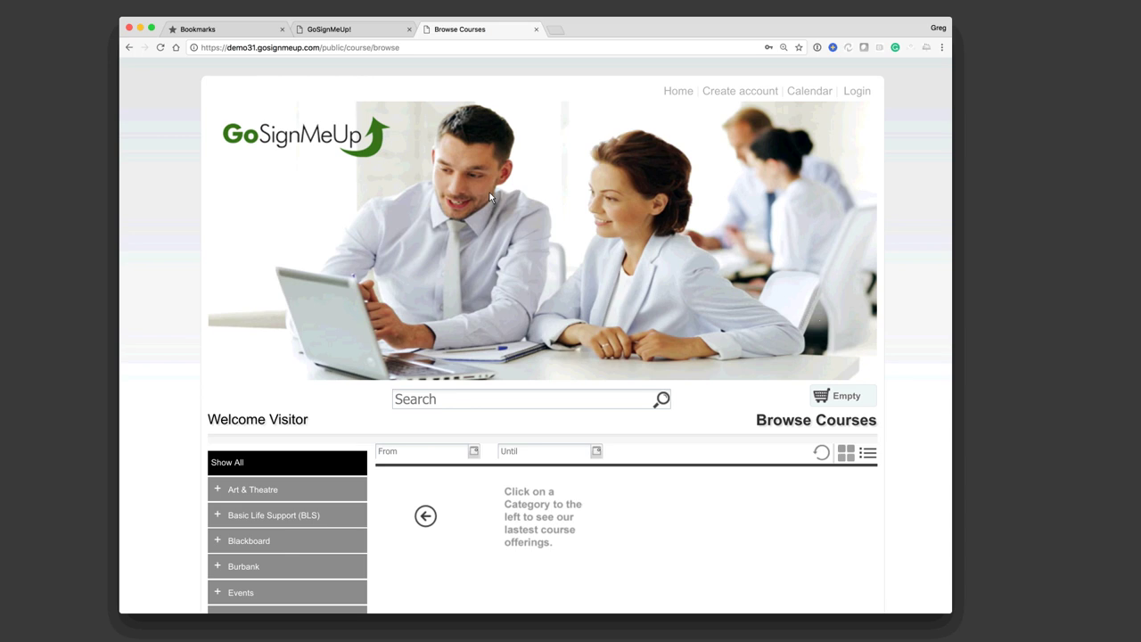
scroll(489, 196, "down", 5)
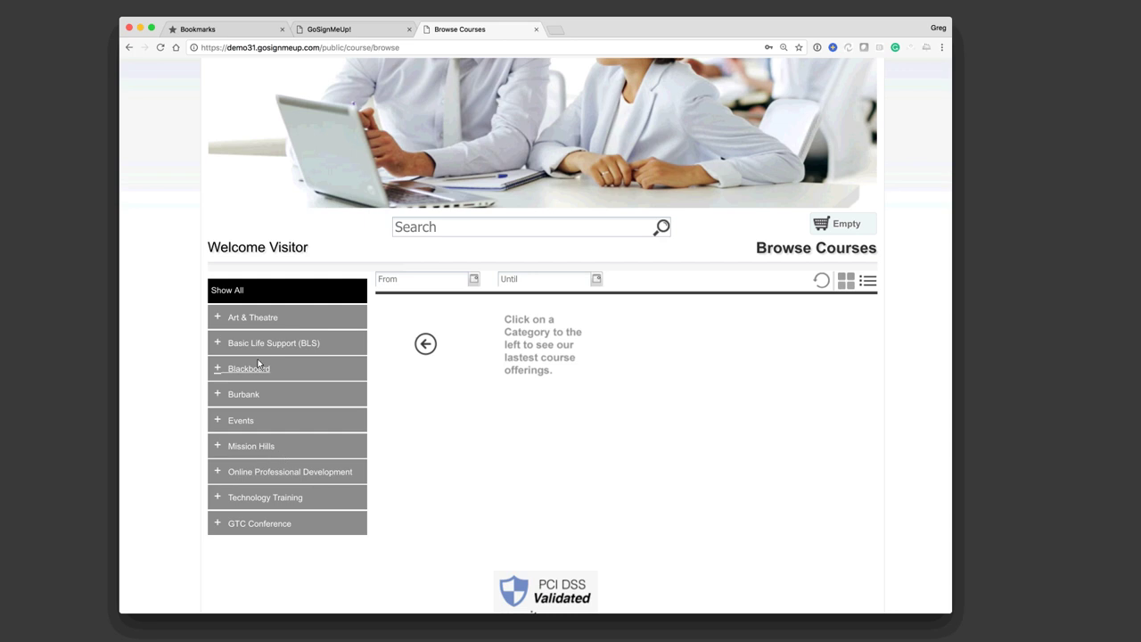
Step: Expand Burbank and Technology Training, then list the six Software Applications courses
left_click(243, 396)
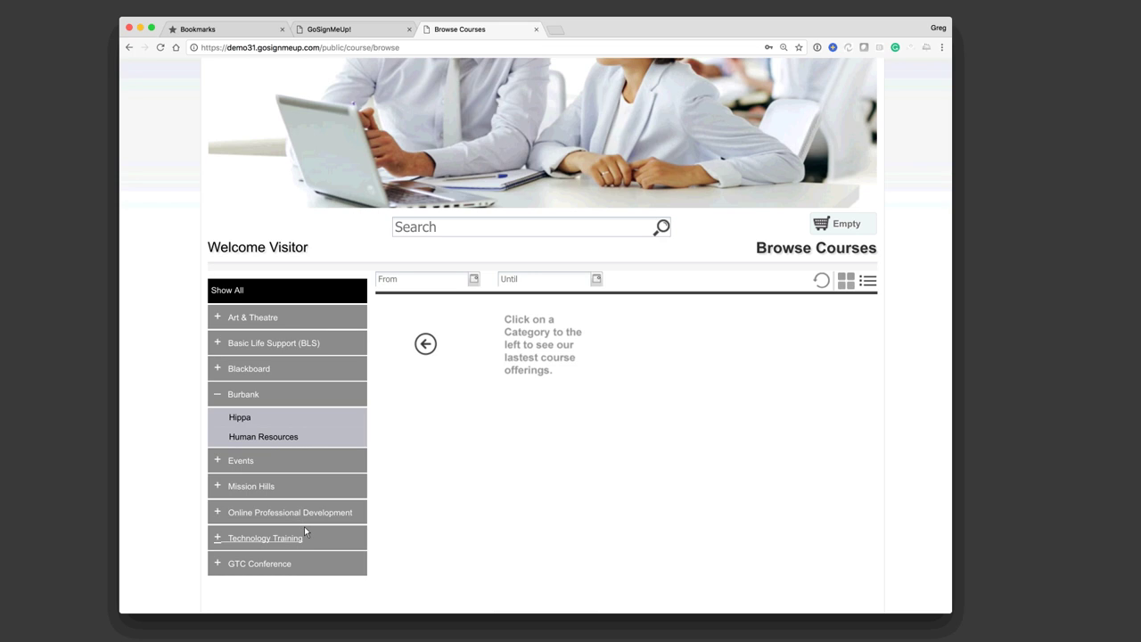
left_click(257, 538)
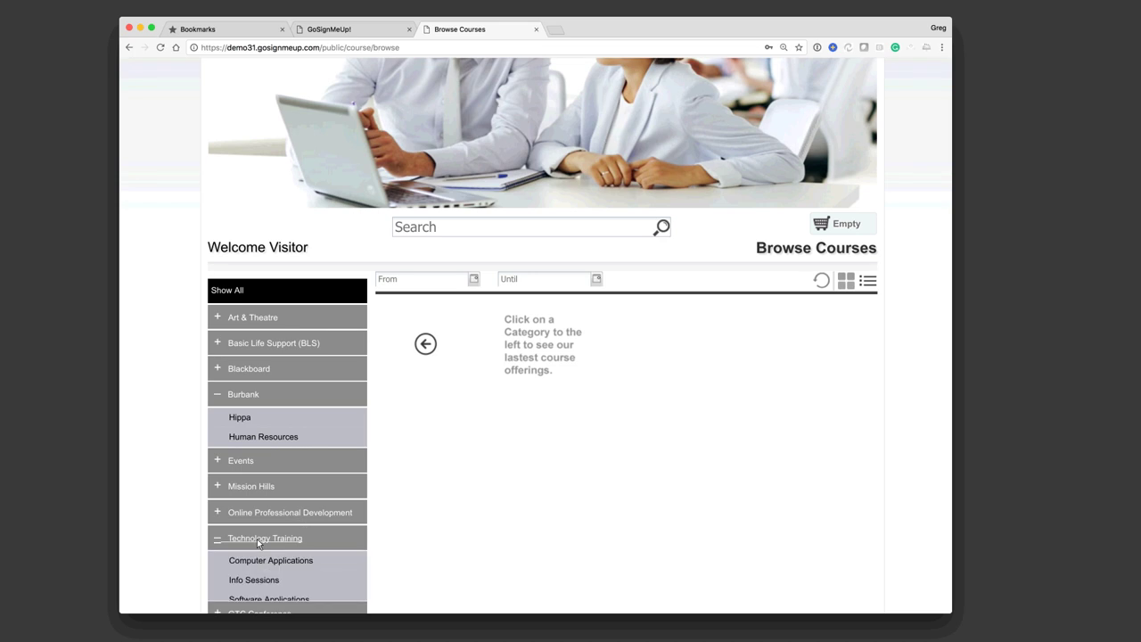
scroll(325, 420, "down", 2)
scroll(325, 420, "down", 3)
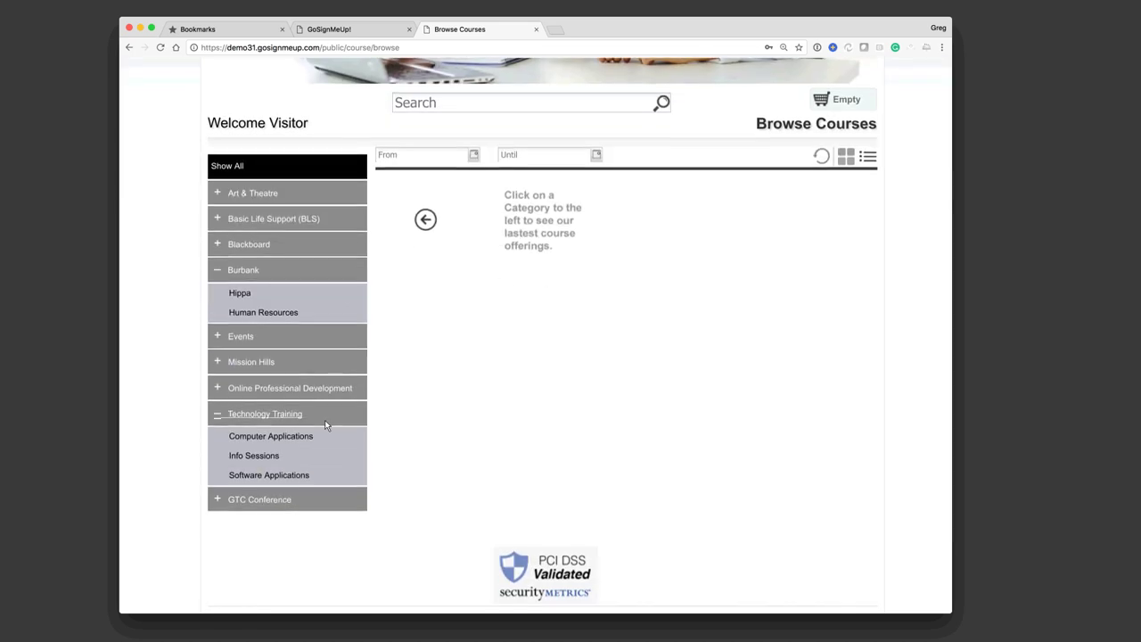
left_click(281, 478)
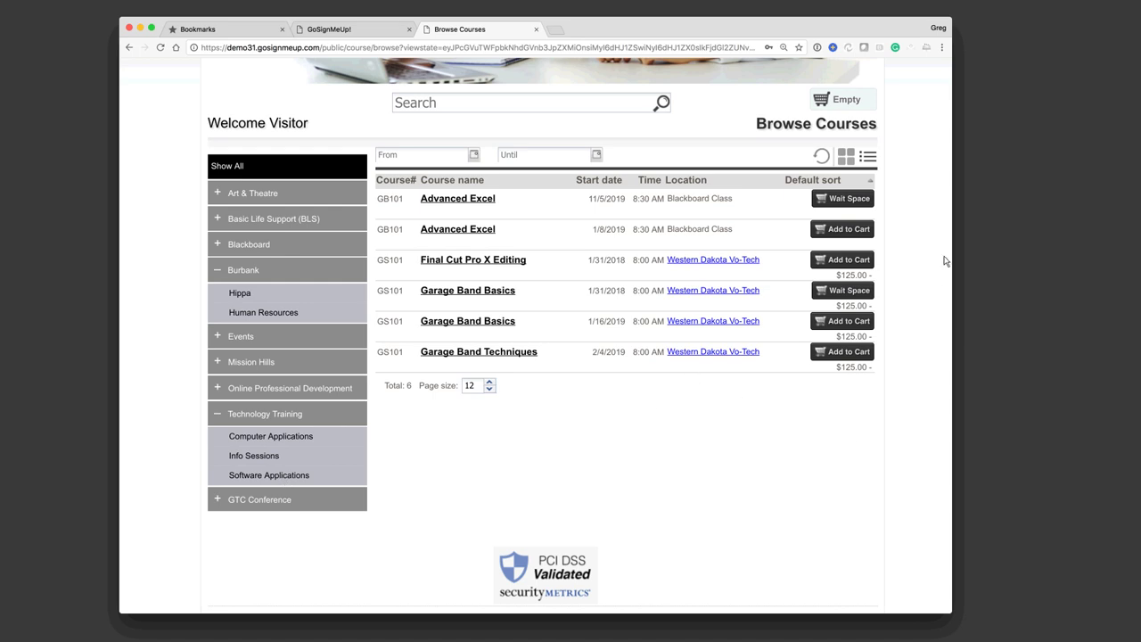
left_click(847, 159)
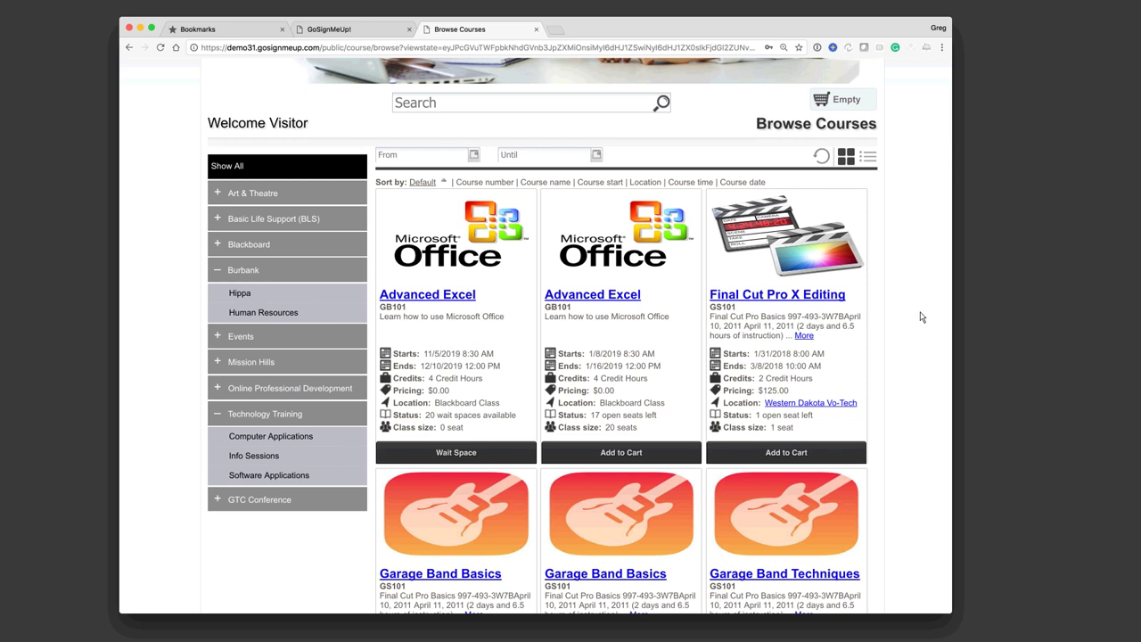
scroll(921, 316, "down", 6)
scroll(922, 316, "up", 2)
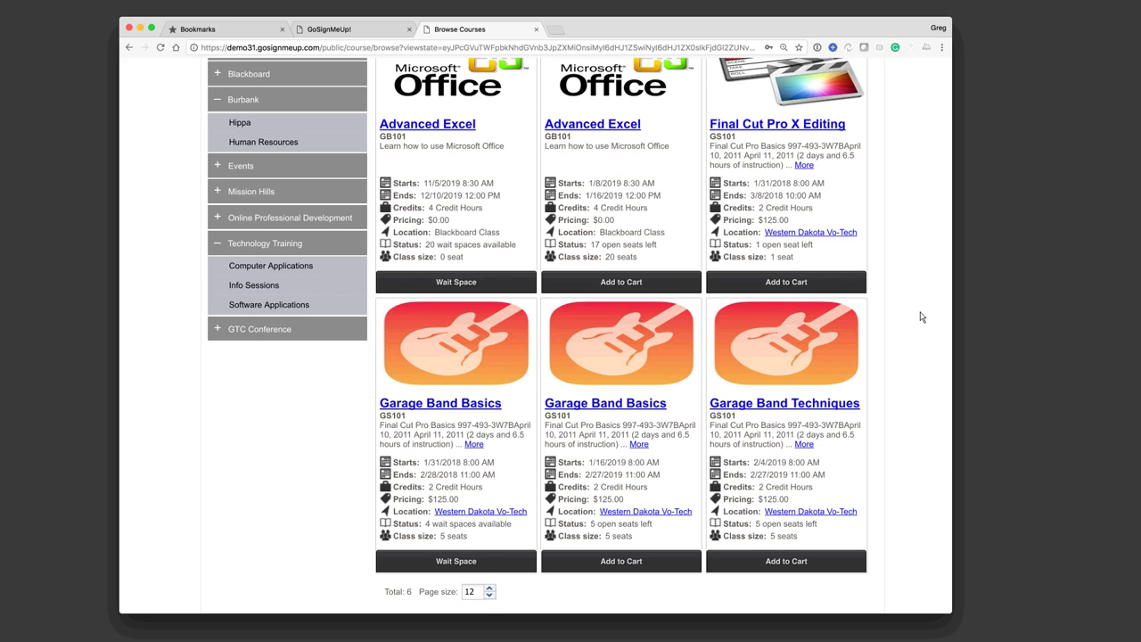
scroll(921, 237, "up", 3)
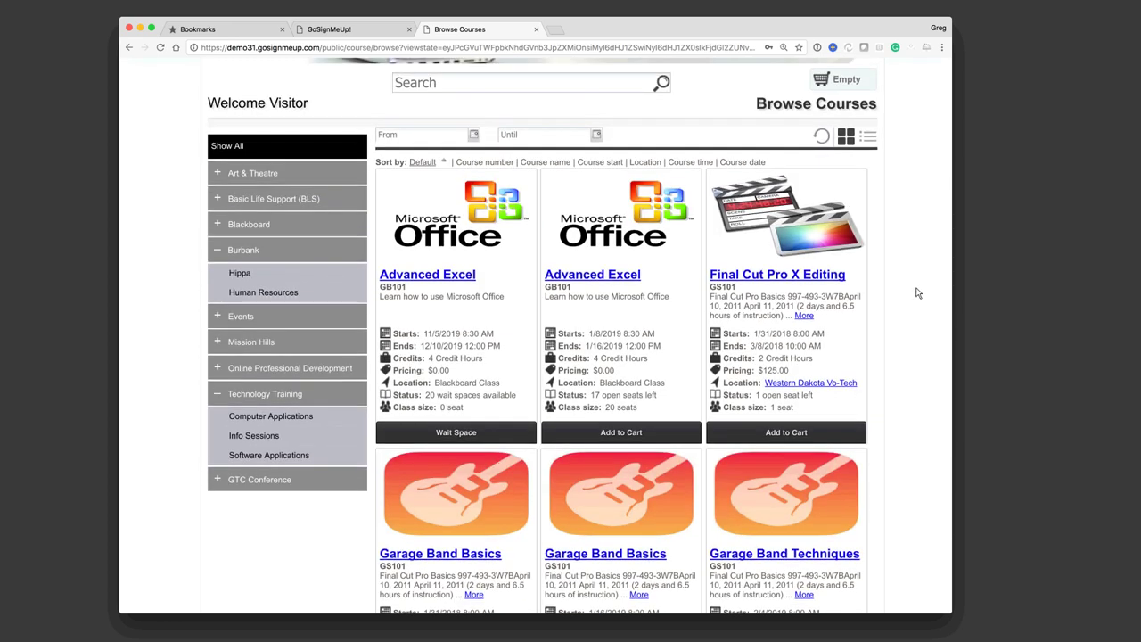
left_click(869, 138)
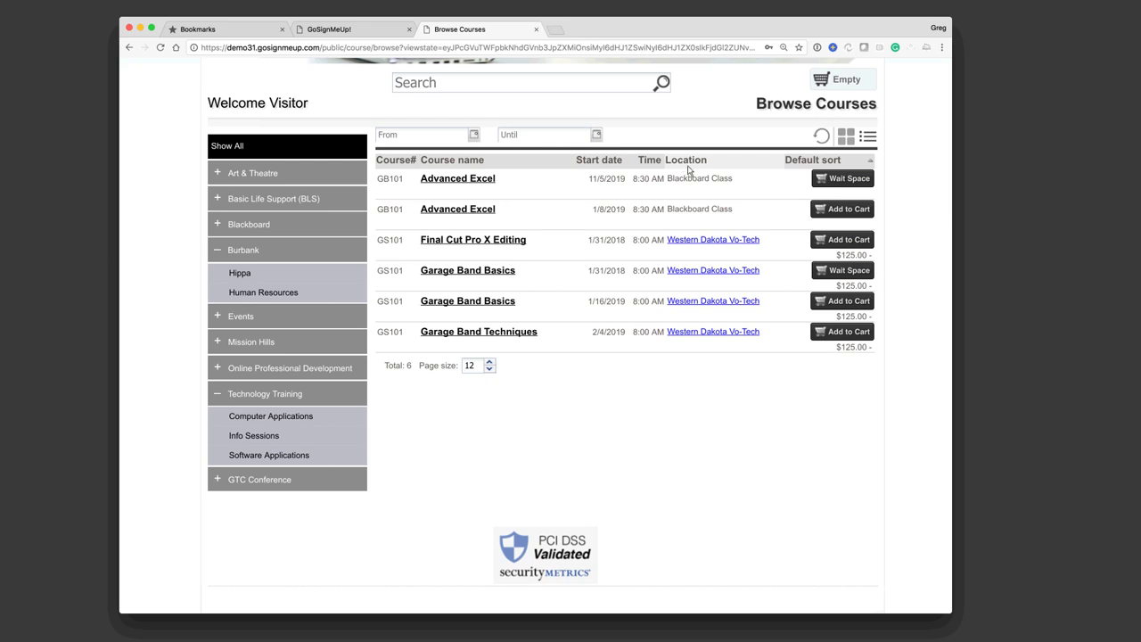
left_click(697, 274)
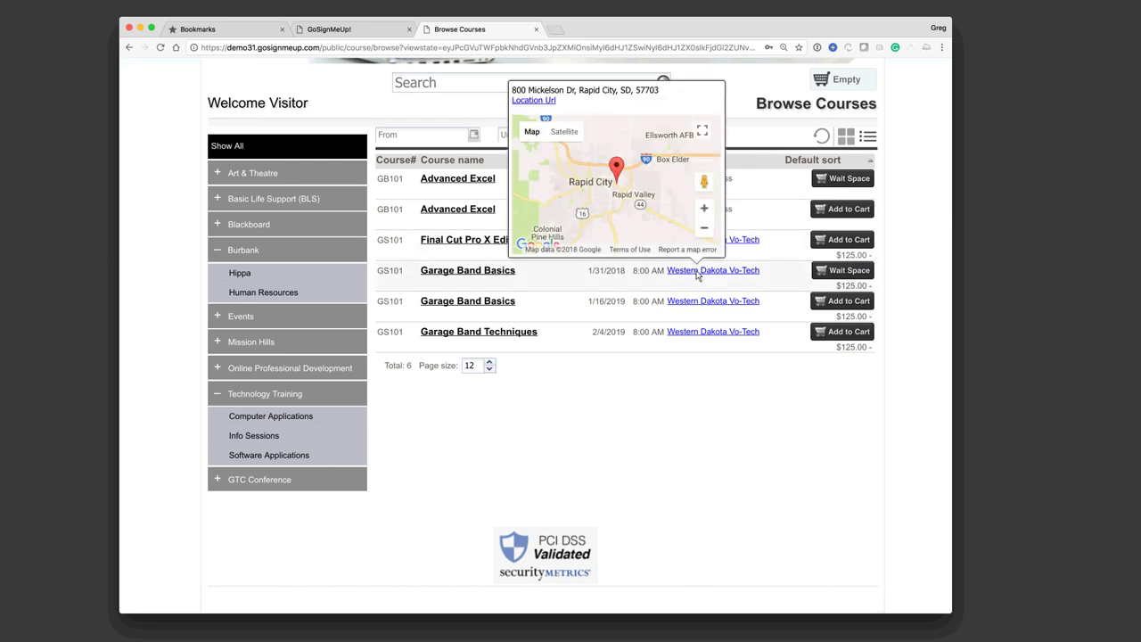
left_click(772, 392)
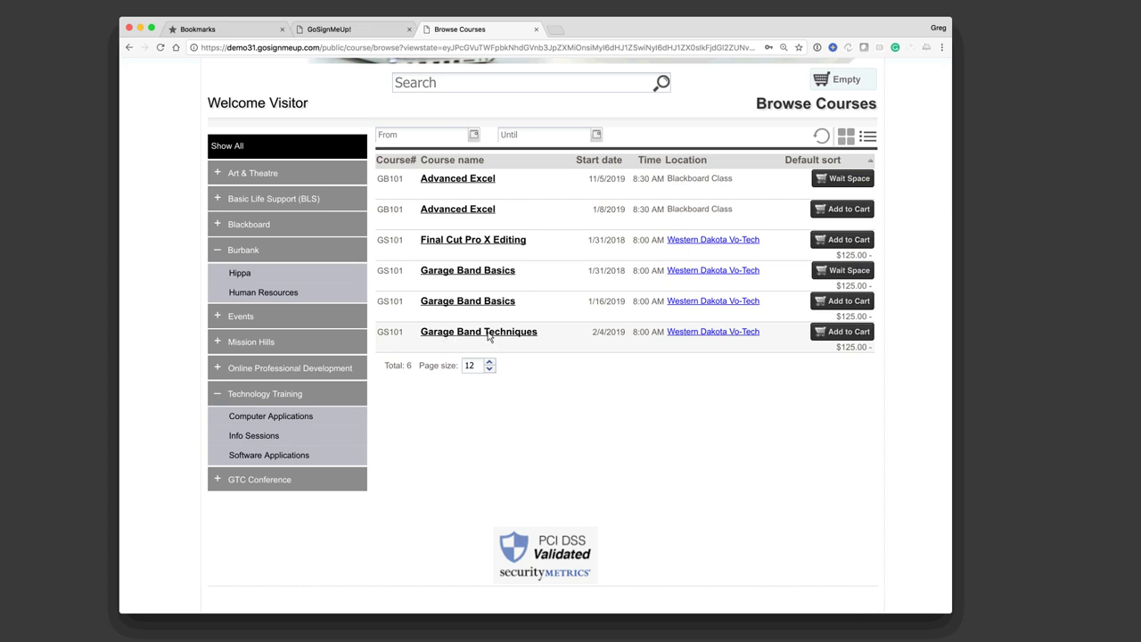
Step: Open the Garage Band Techniques course details and expand, then collapse, its full description
left_click(489, 335)
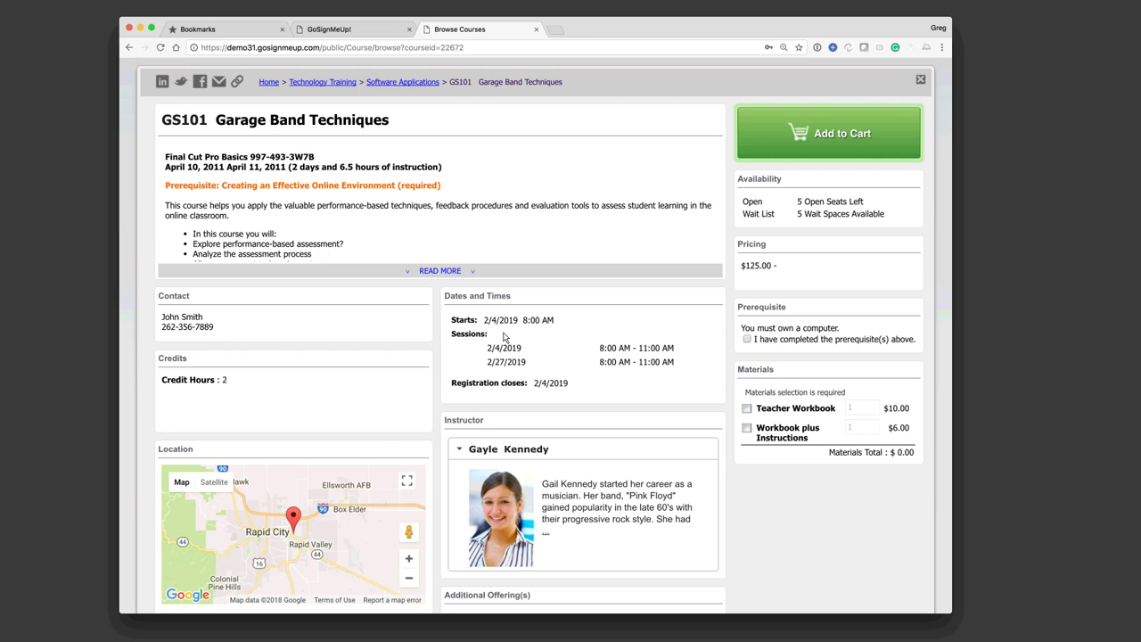
left_click(450, 271)
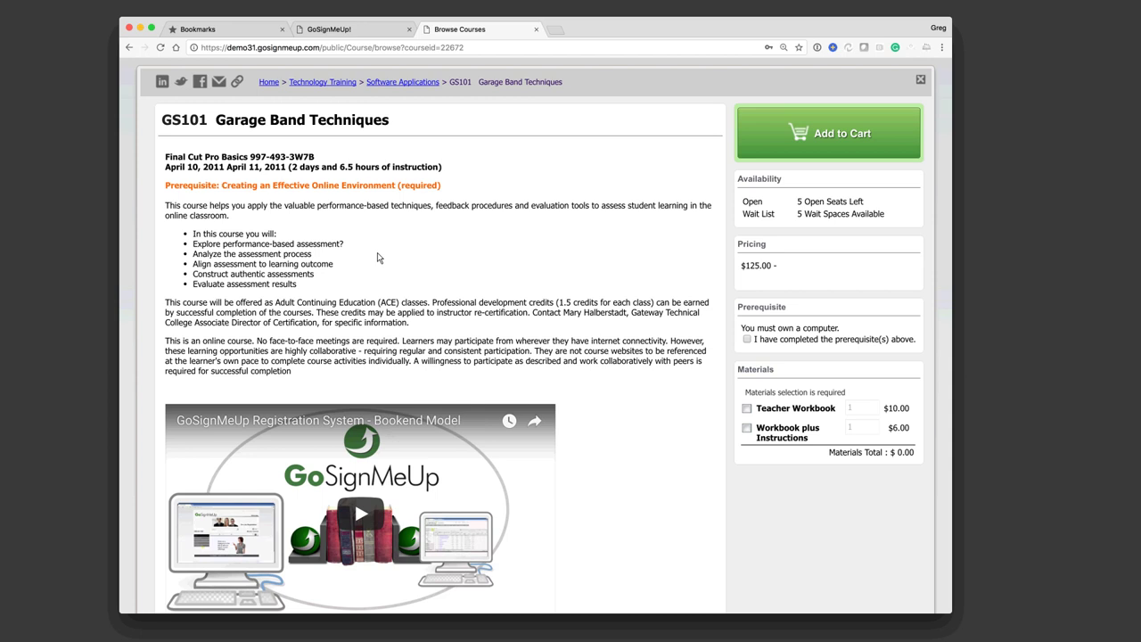
scroll(599, 419, "down", 3)
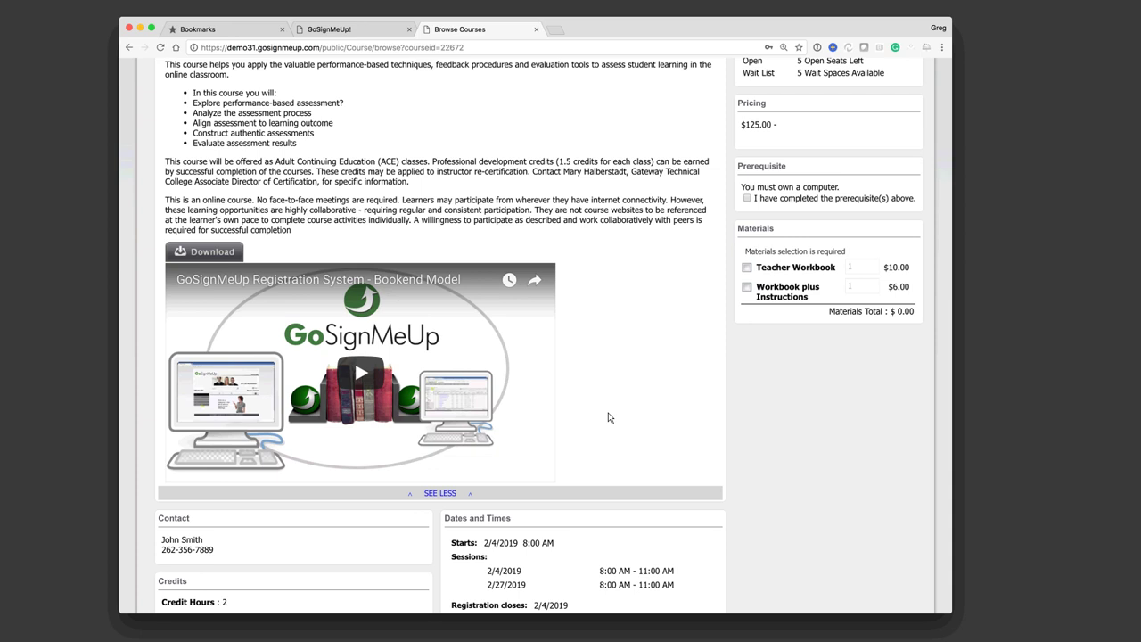
scroll(608, 417, "down", 3)
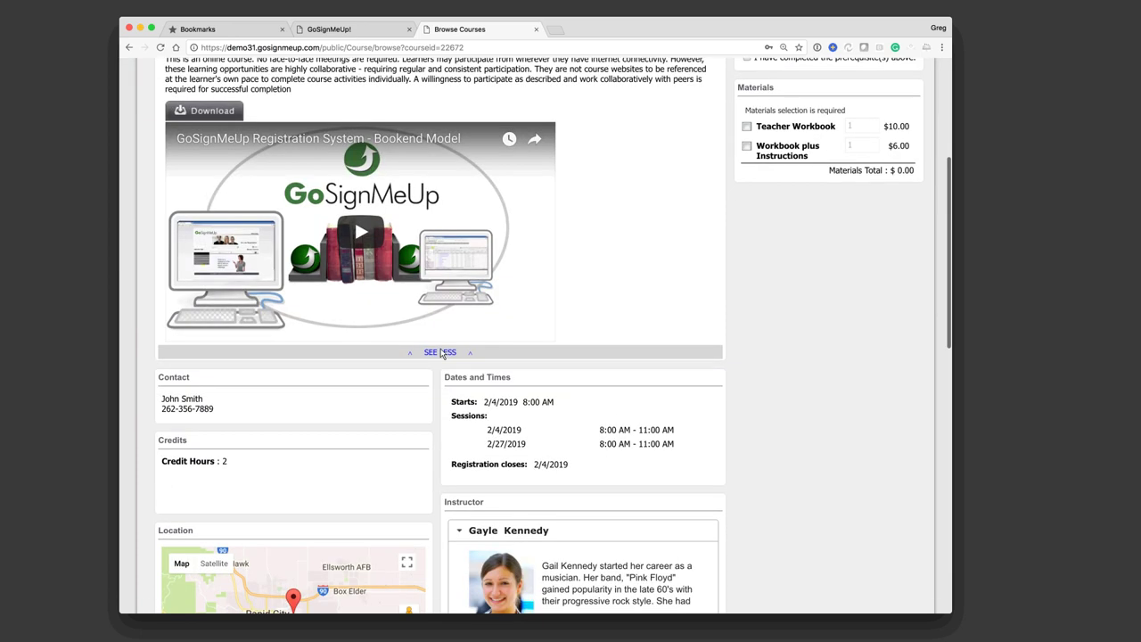
left_click(442, 349)
scroll(563, 322, "down", 3)
scroll(262, 282, "up", 5)
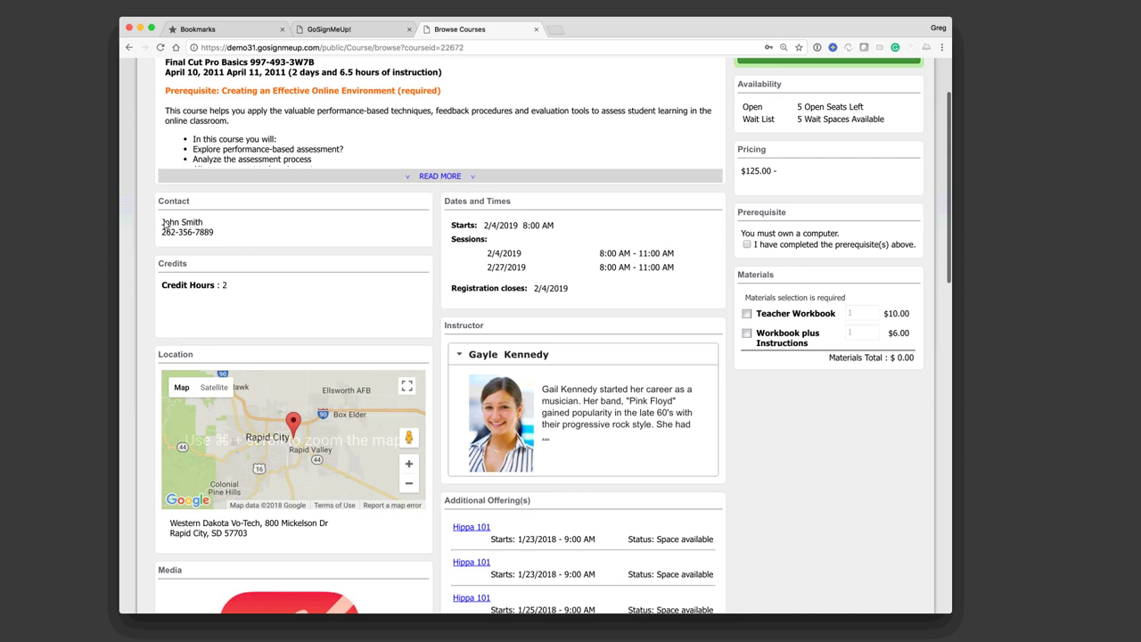
Step: Highlight the contact name, Credit Hours, Sessions dates and Registration closes label
left_click_drag(162, 222, 184, 225)
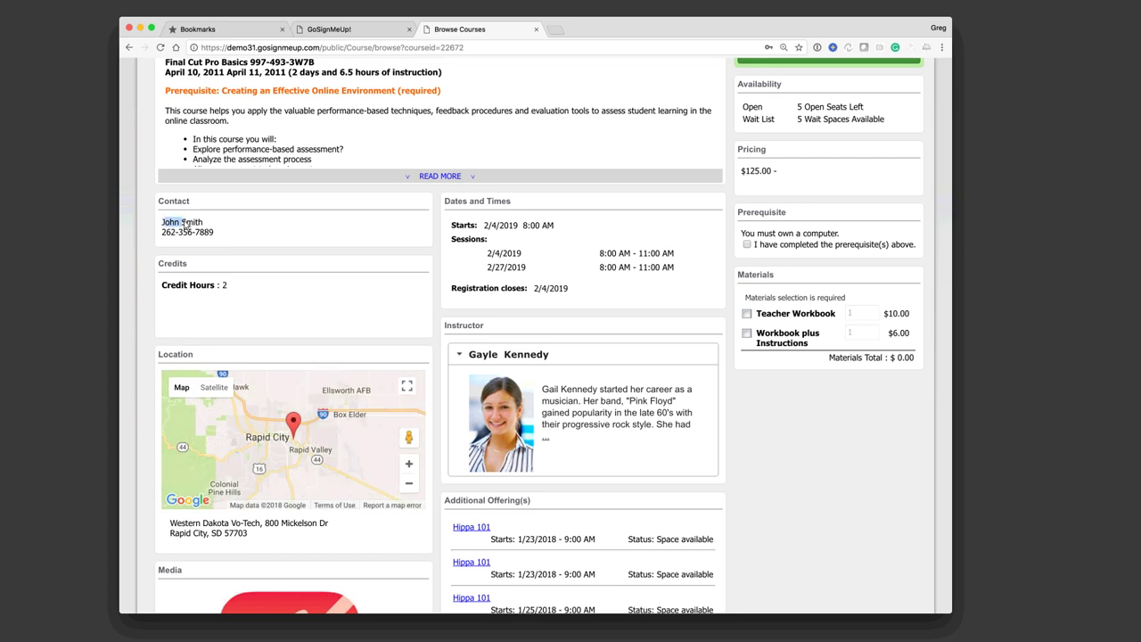
left_click(168, 287)
left_click_drag(200, 290, 215, 291)
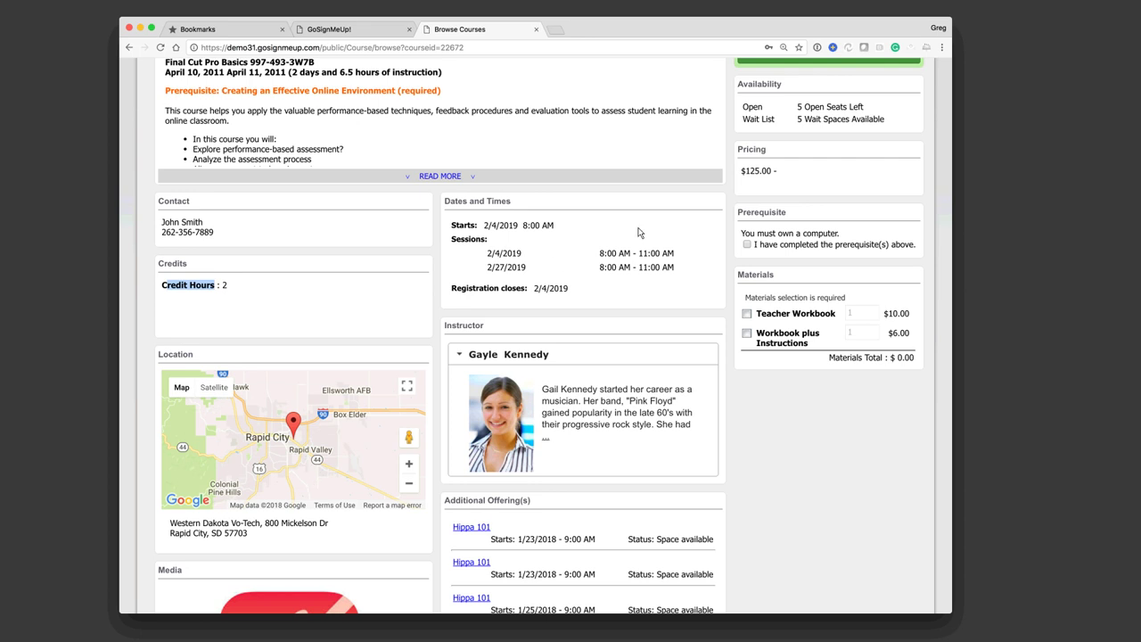
left_click(680, 270)
triple_click(670, 269)
left_click(676, 272)
left_click_drag(484, 257, 672, 277)
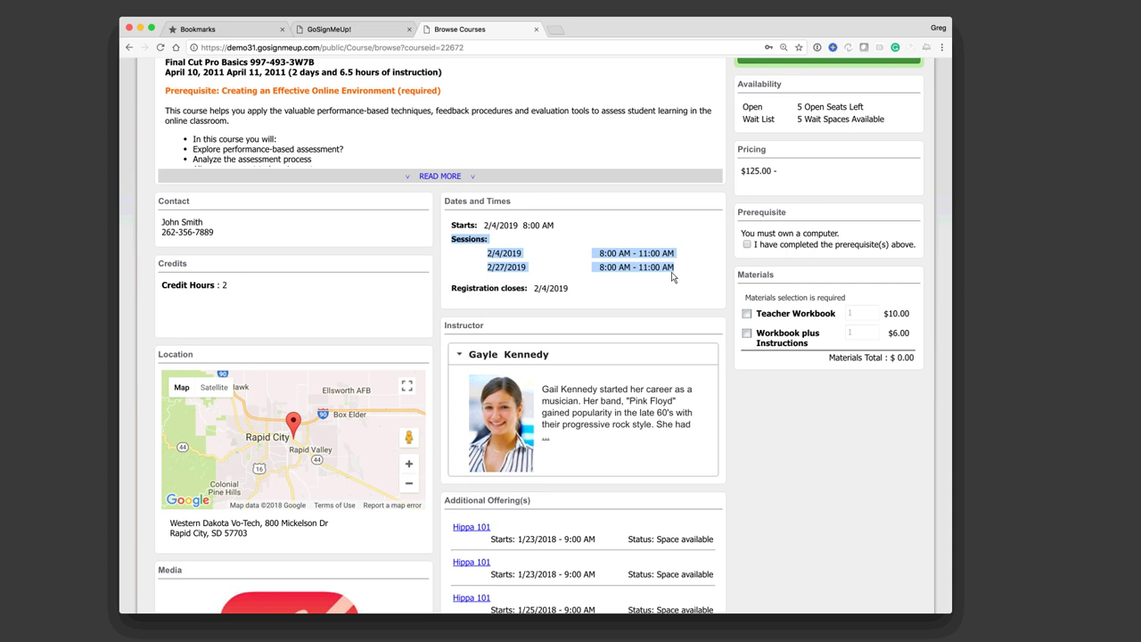
triple_click(532, 287)
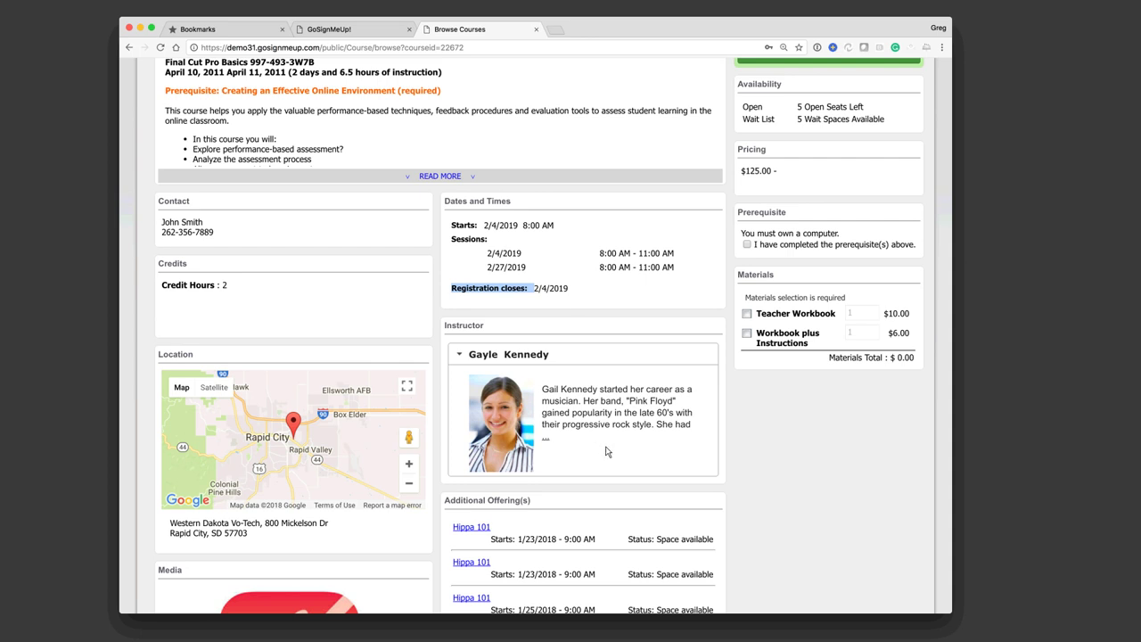
left_click(467, 419)
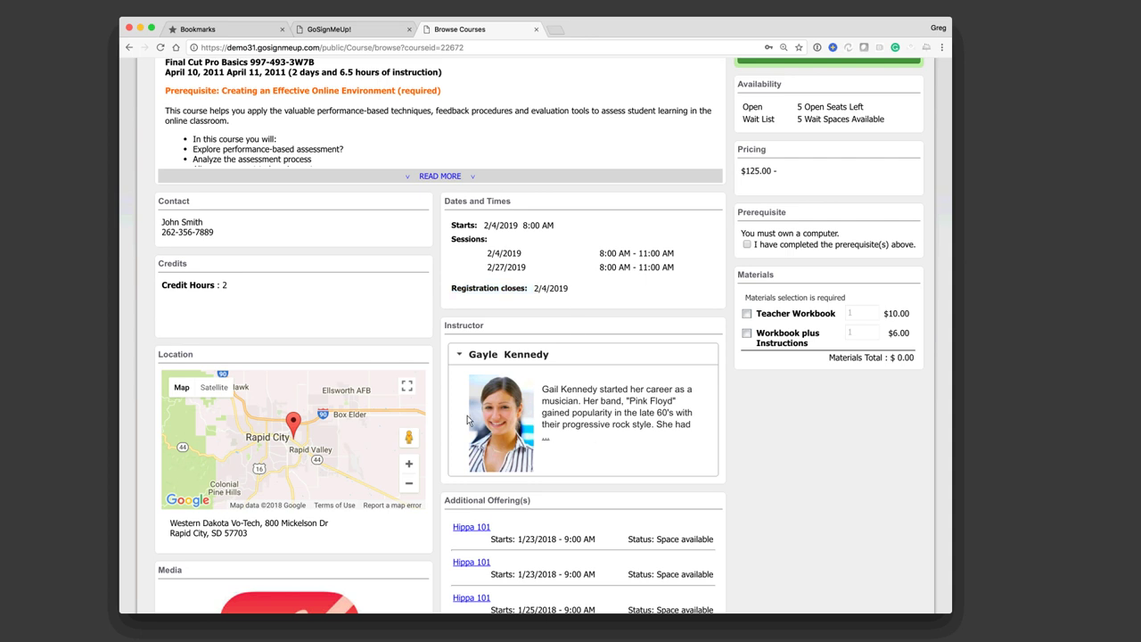
Step: Open the instructor's full biography, then close it and return to the top
left_click(546, 437)
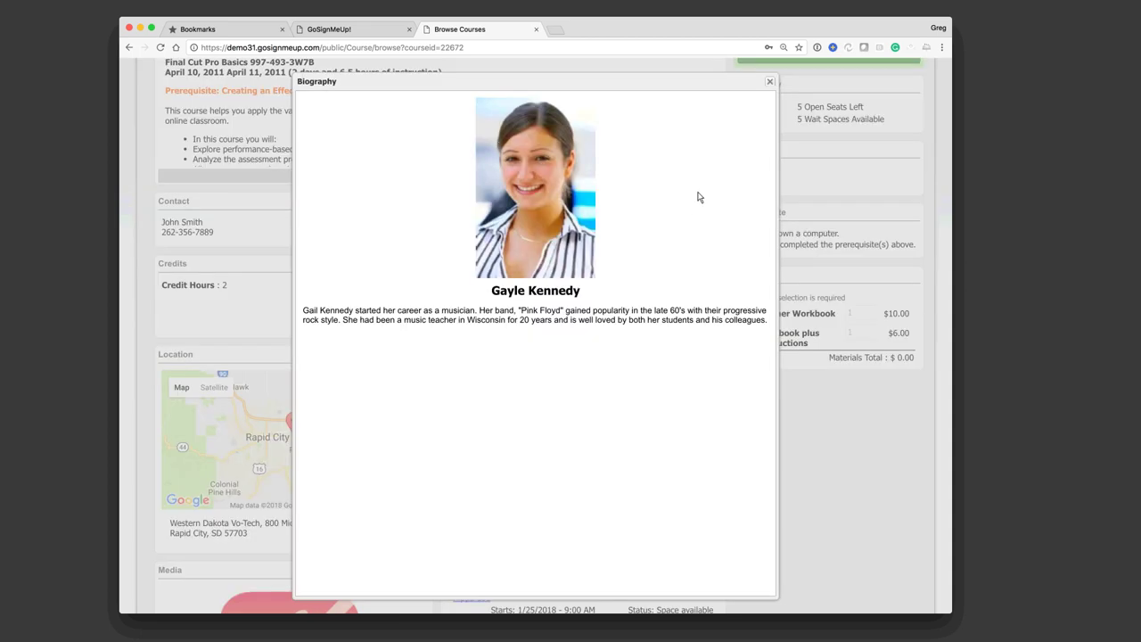
left_click(769, 81)
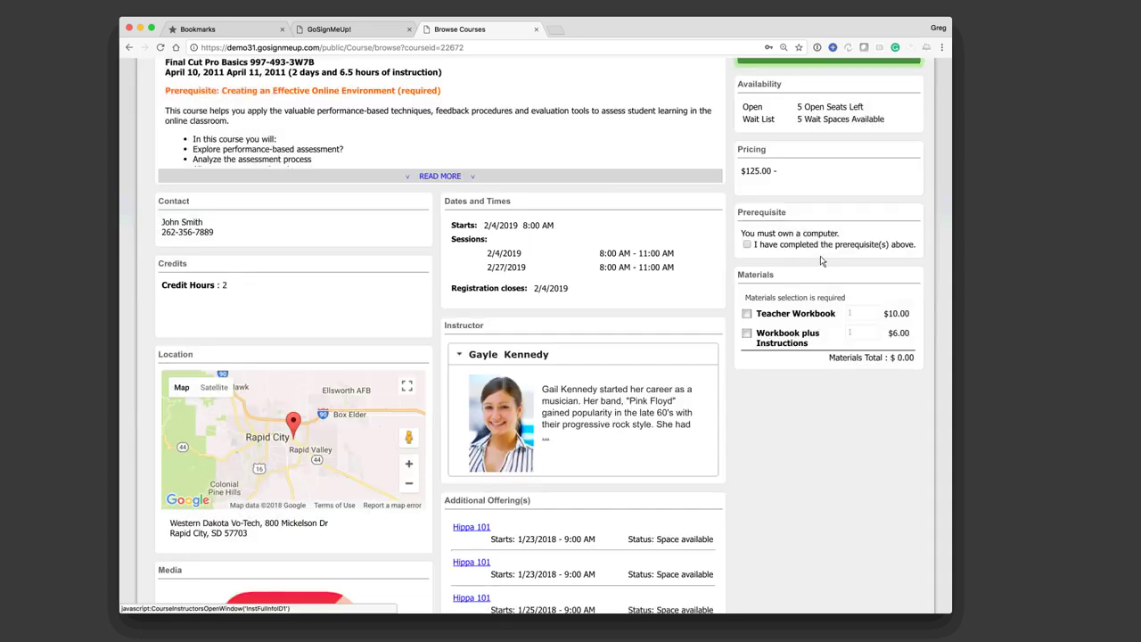
scroll(822, 260, "up", 2)
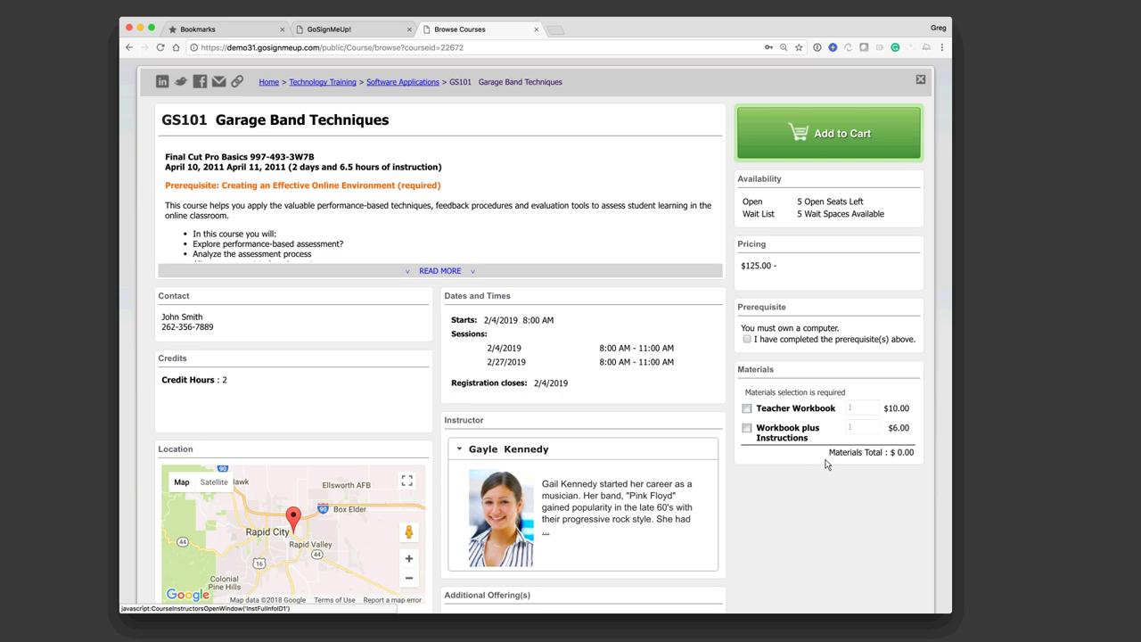
Step: Highlight the prerequisite statement and review the $10.00 and $6.00 workbook materials
double_click(772, 345)
left_click_drag(835, 346, 854, 346)
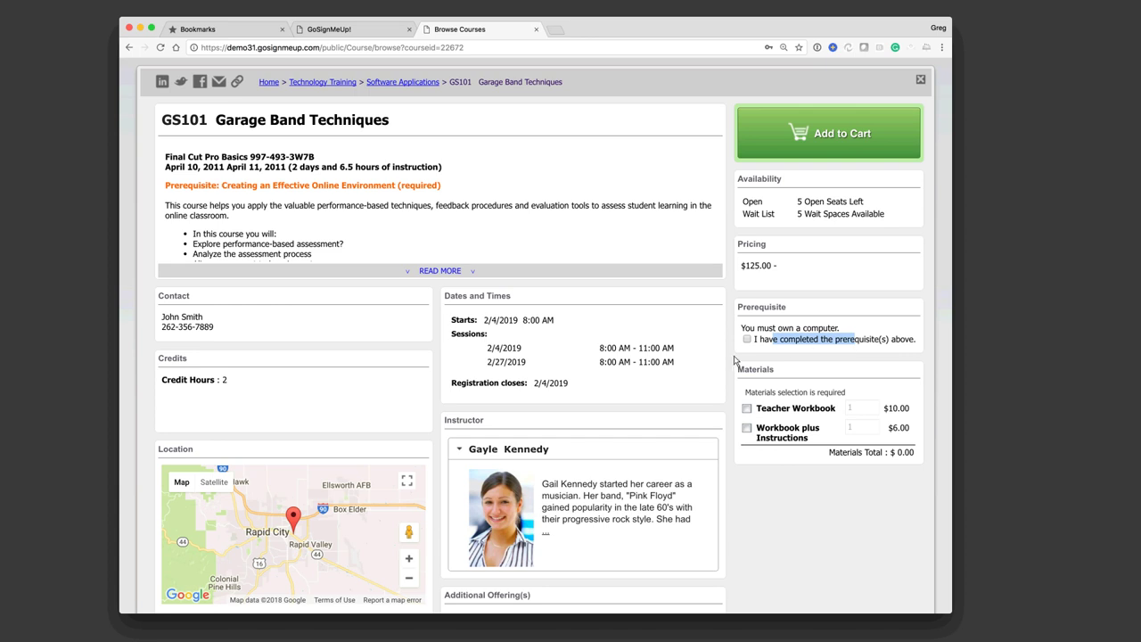
left_click(822, 383)
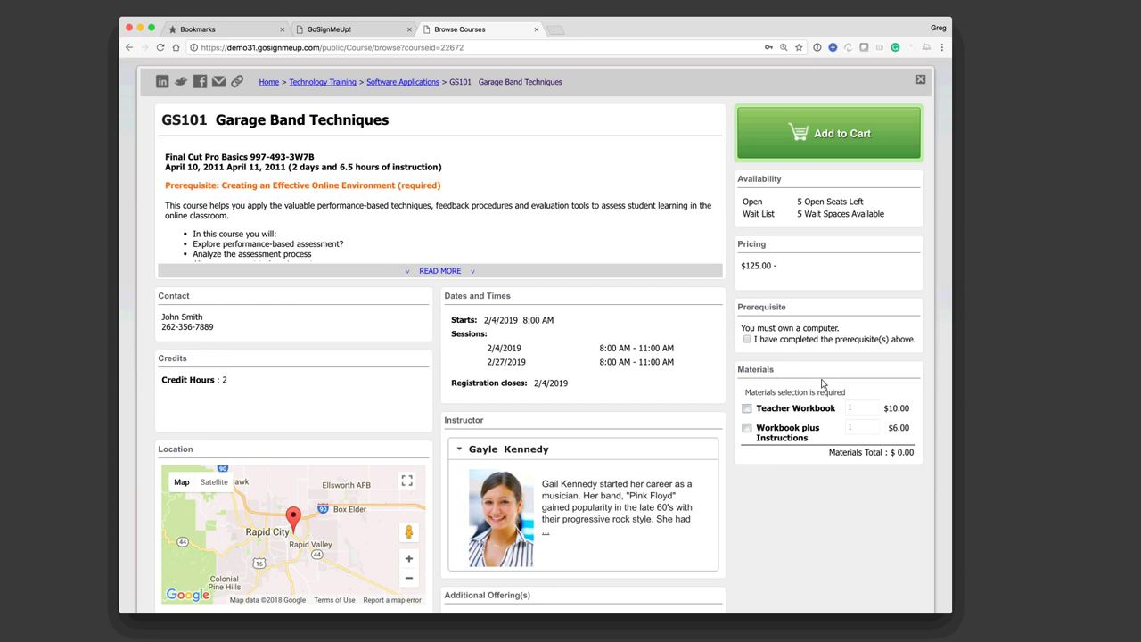
scroll(822, 383, "down", 1)
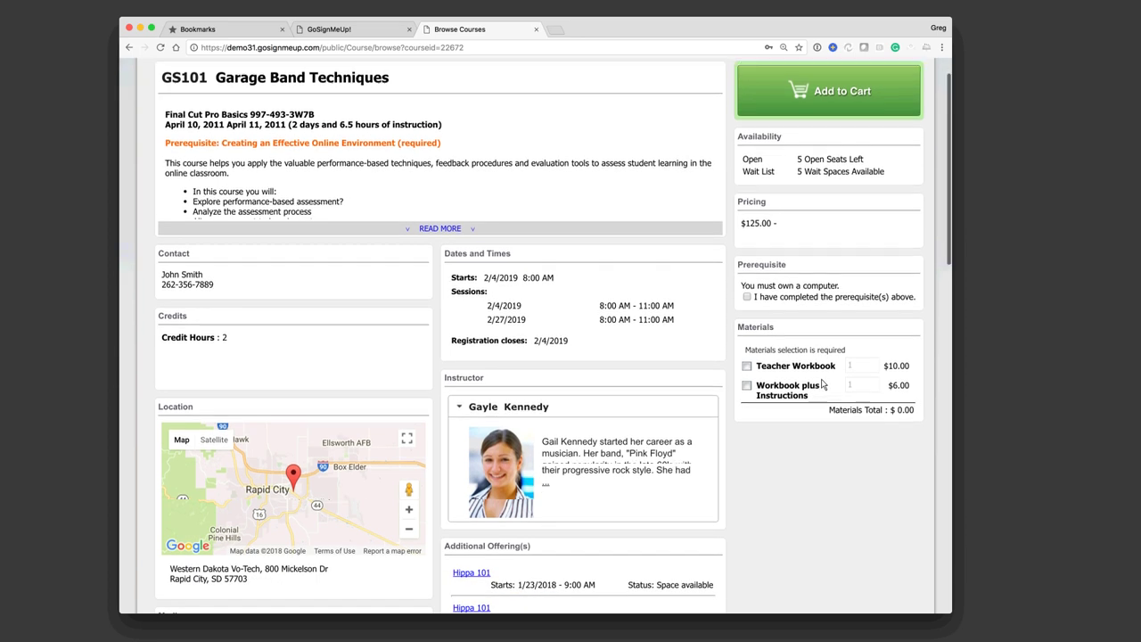
scroll(822, 384, "up", 1)
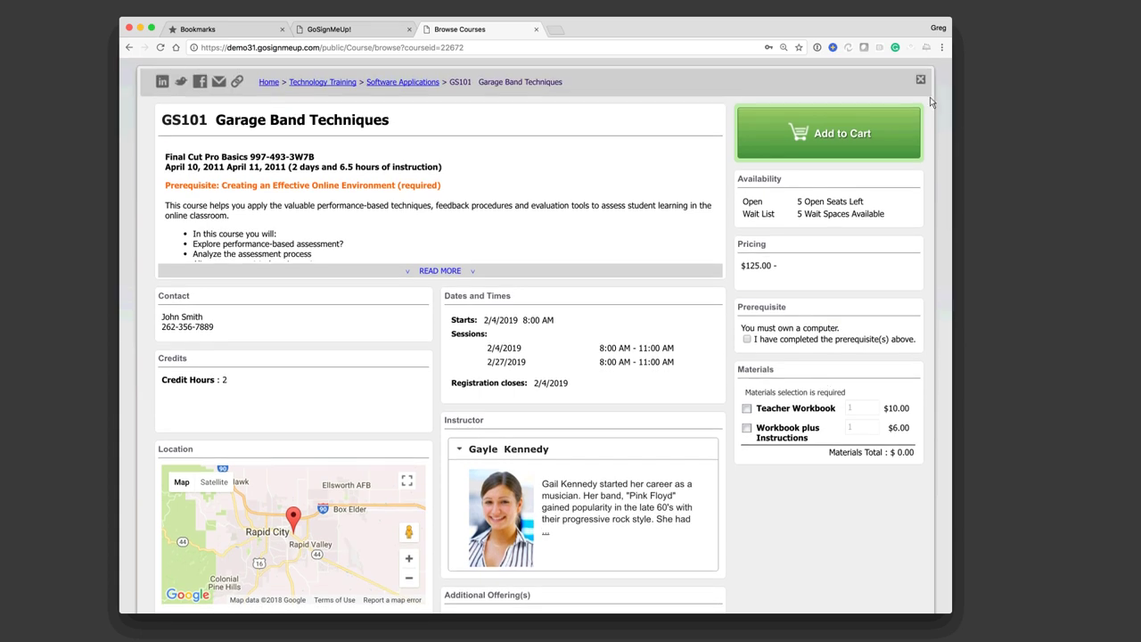
Step: Close the course details, filter by Human Resources then Hippa, and show all courses
left_click(920, 79)
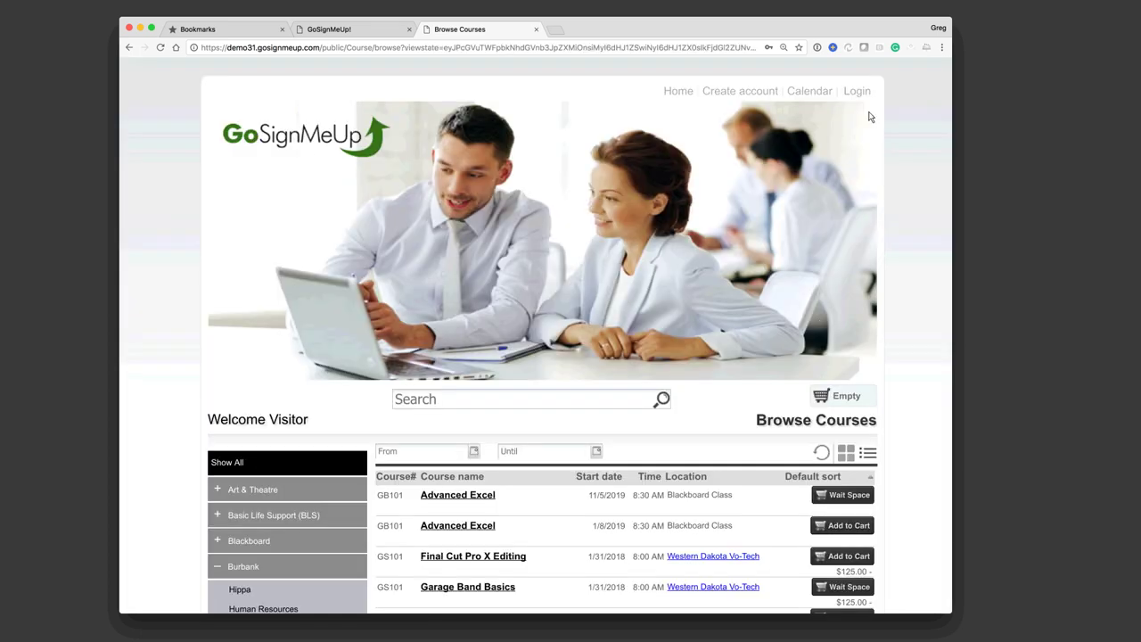
scroll(870, 117, "down", 5)
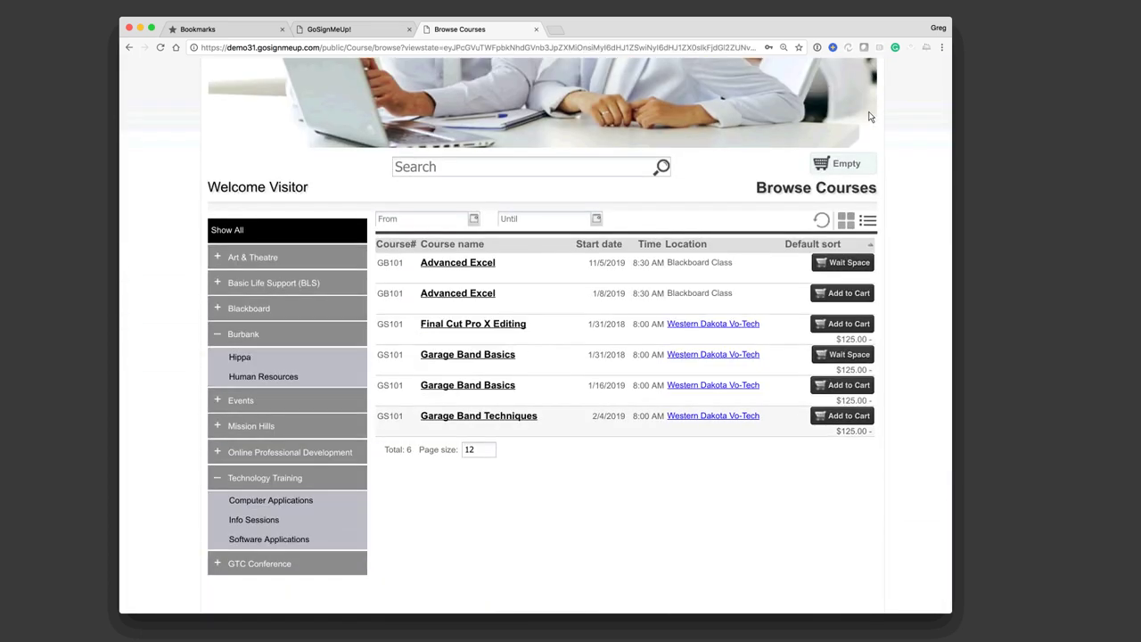
left_click(258, 359)
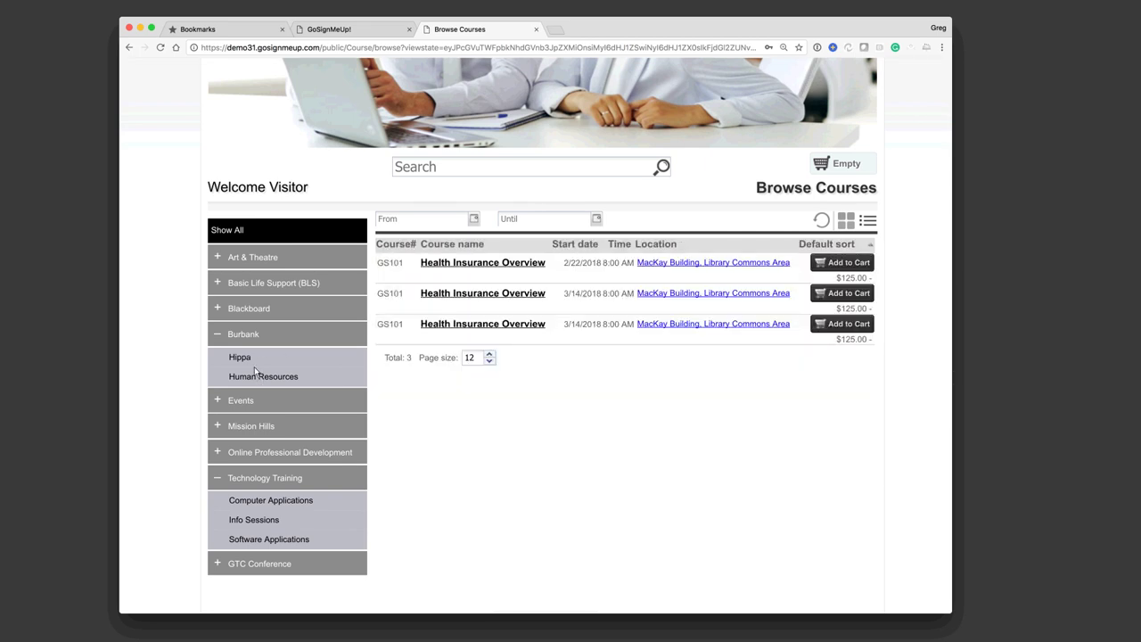
left_click(237, 357)
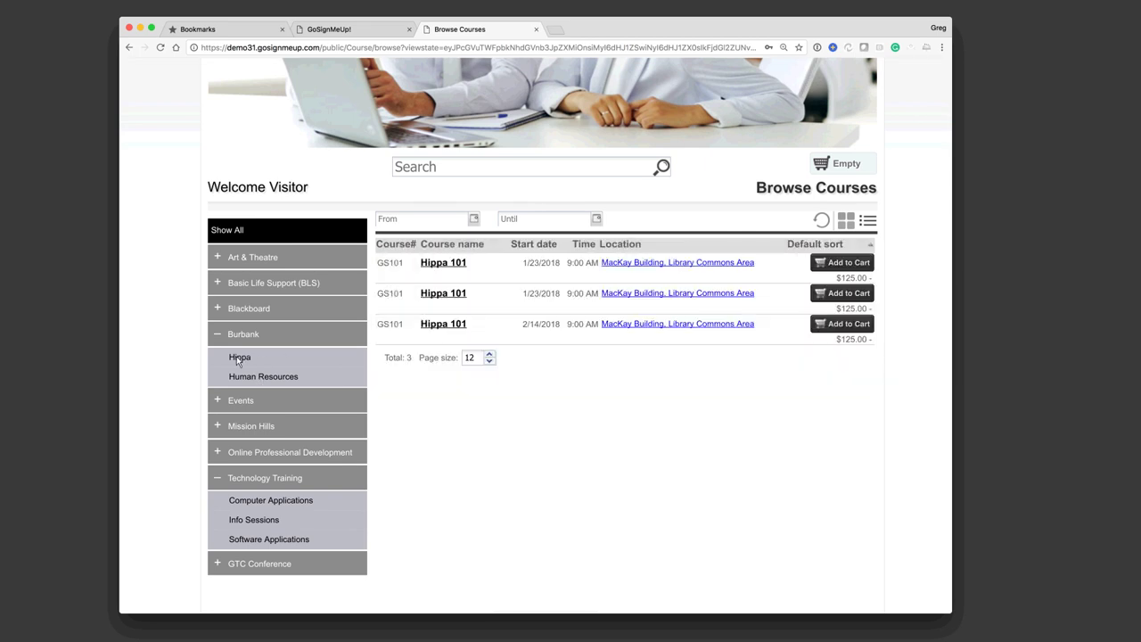
left_click(227, 233)
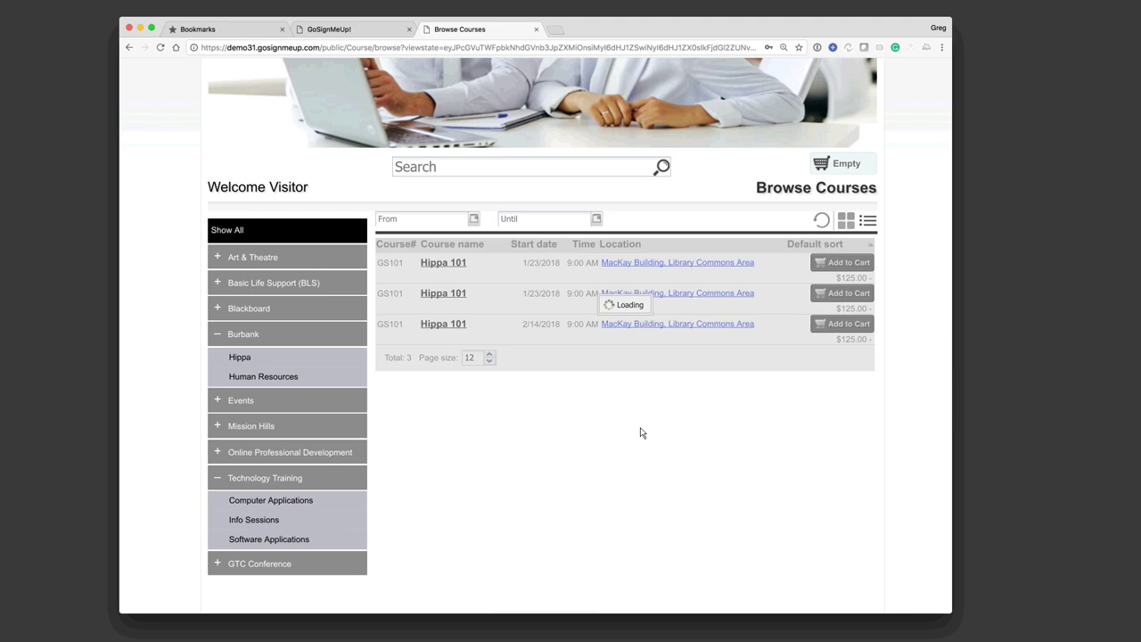
Step: Try adding the locked BB123 Advanced Excel course with a trial access code, then cancel
scroll(640, 432, "down", 2)
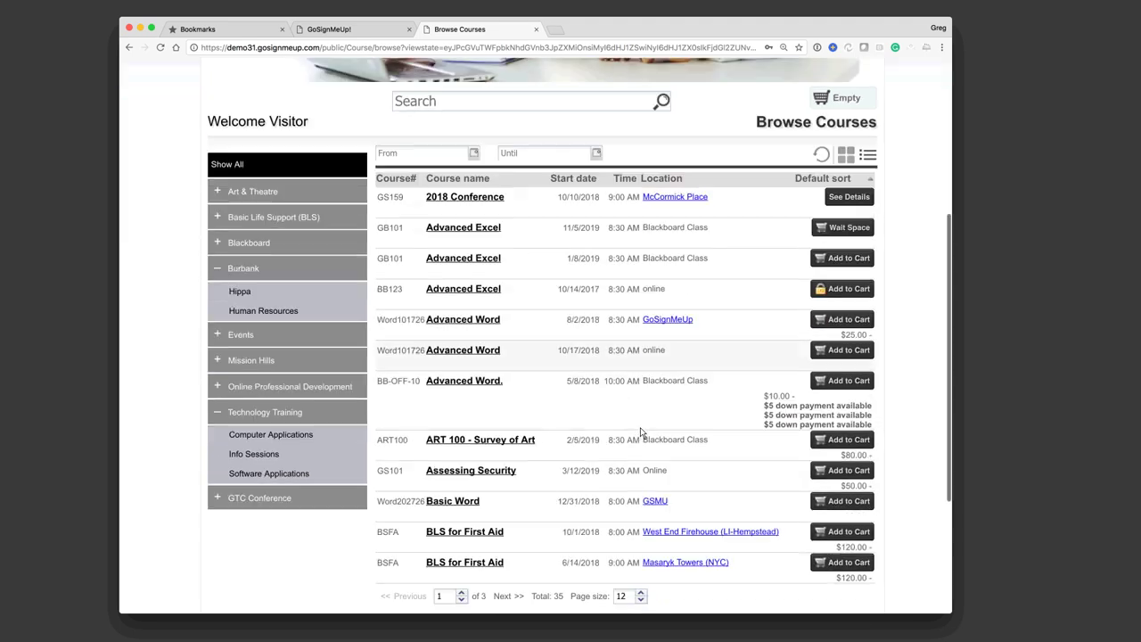
scroll(640, 432, "up", 2)
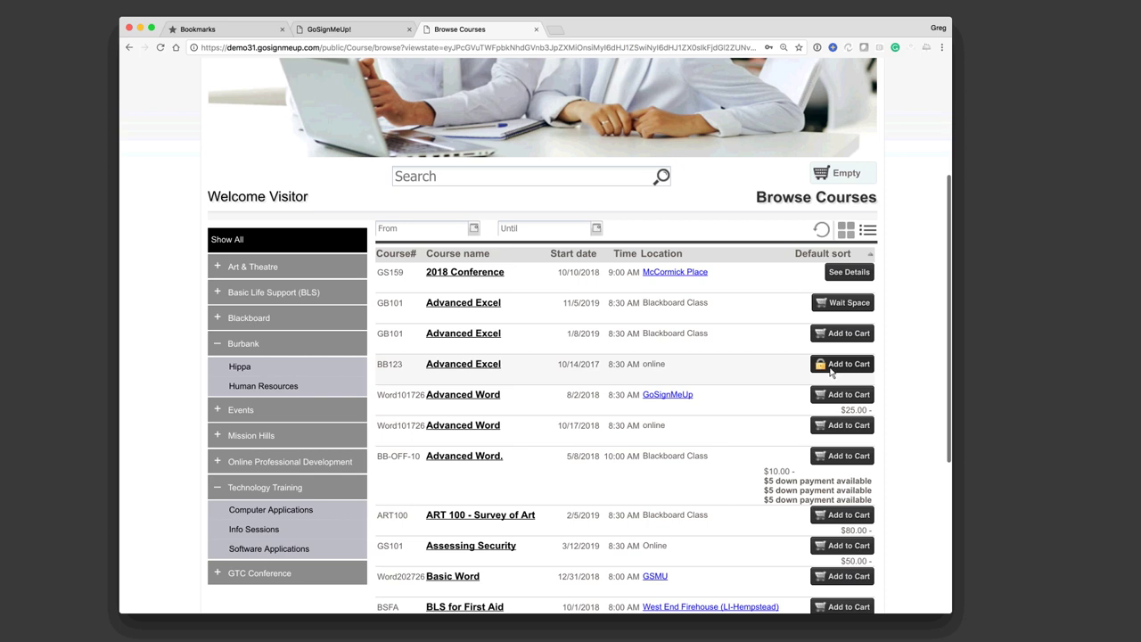
left_click(819, 370)
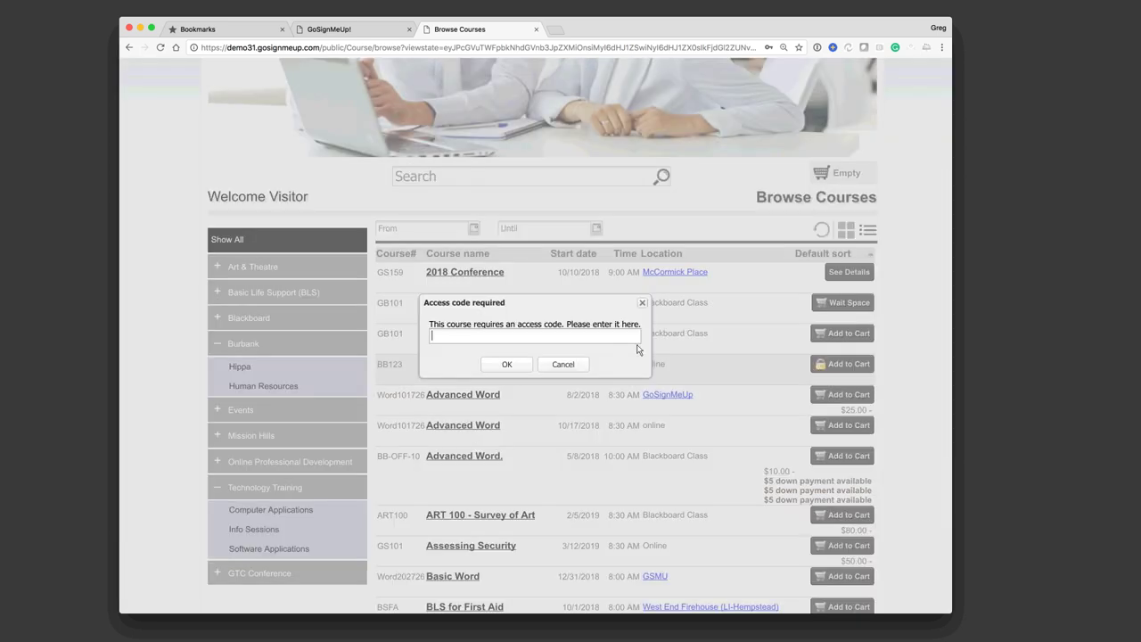
type("aSDAsdasdasd")
left_click(564, 365)
scroll(922, 490, "down", 3)
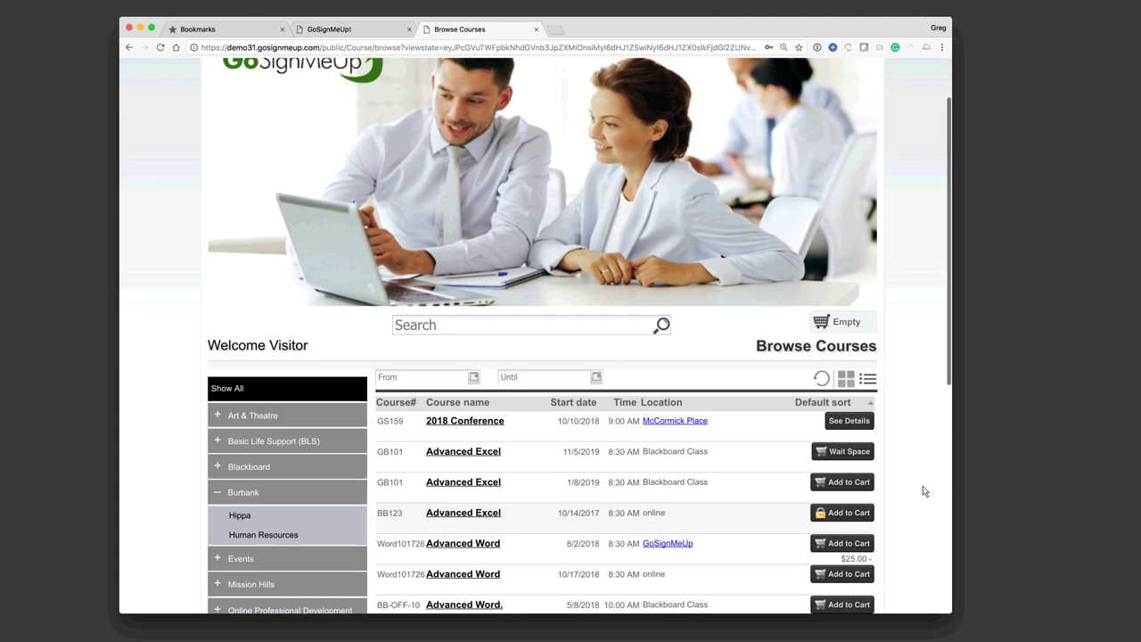
scroll(924, 491, "down", 2)
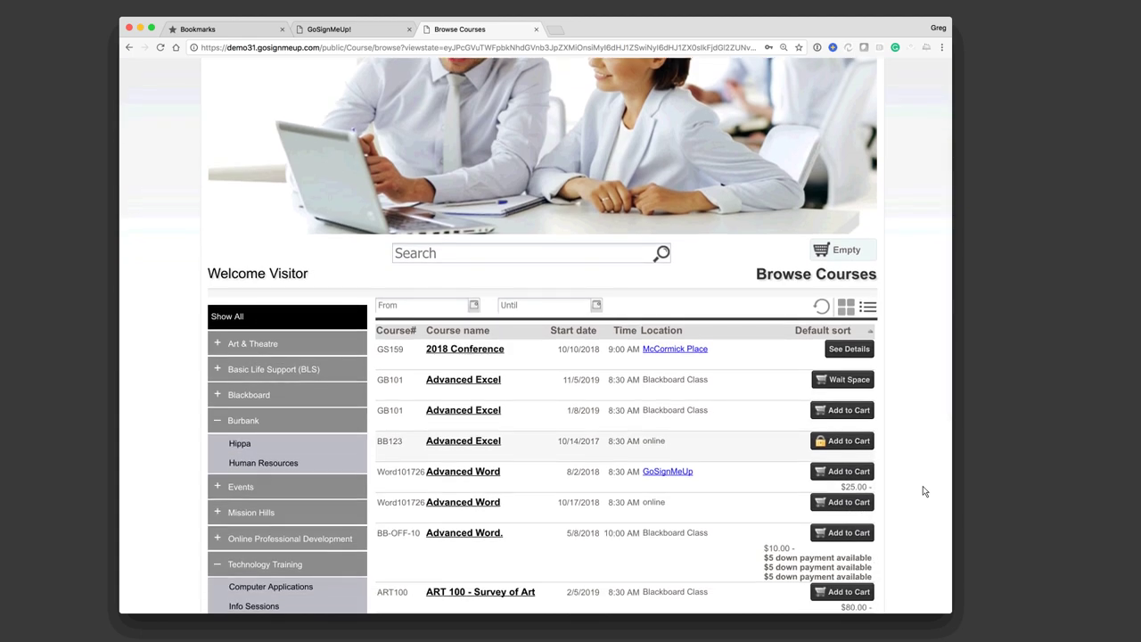
scroll(247, 521, "down", 3)
left_click(247, 521)
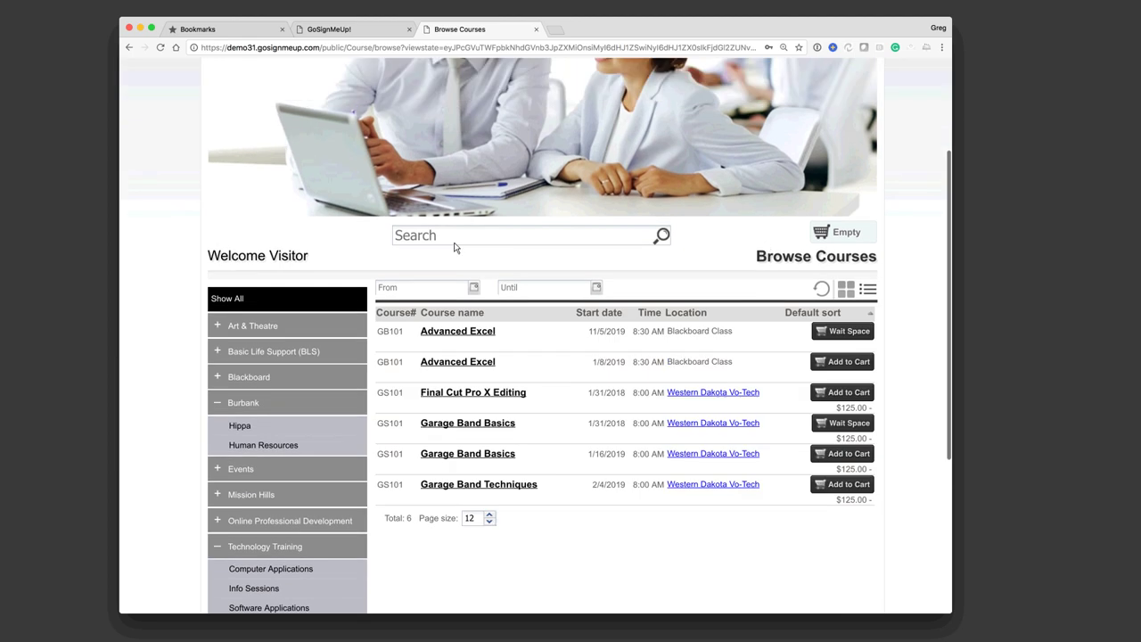
left_click(455, 244)
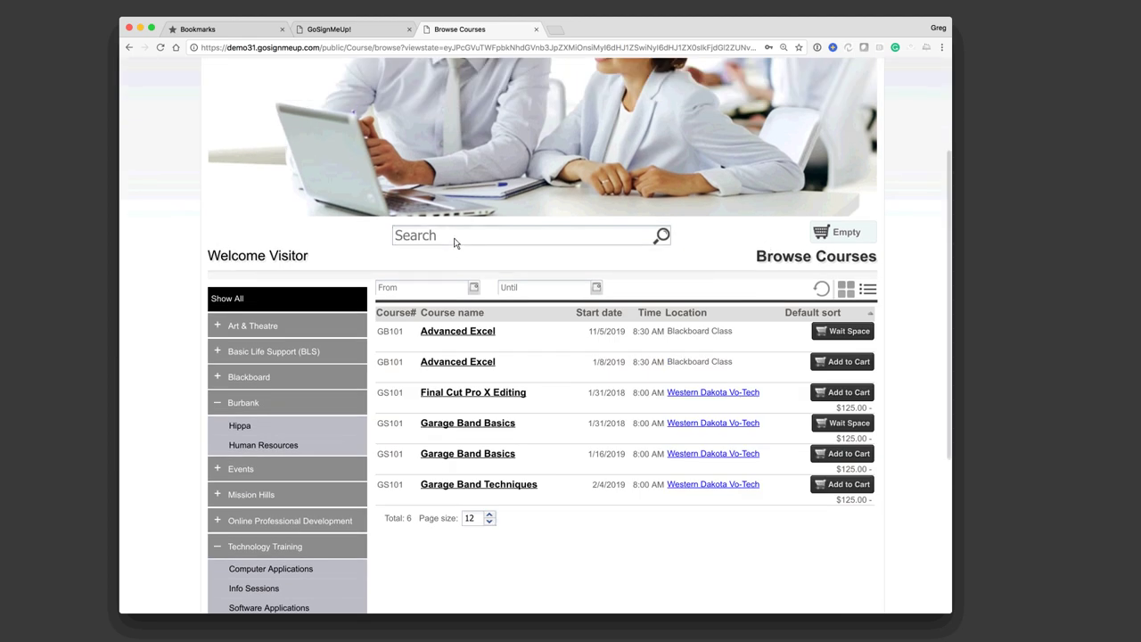
type("Excel")
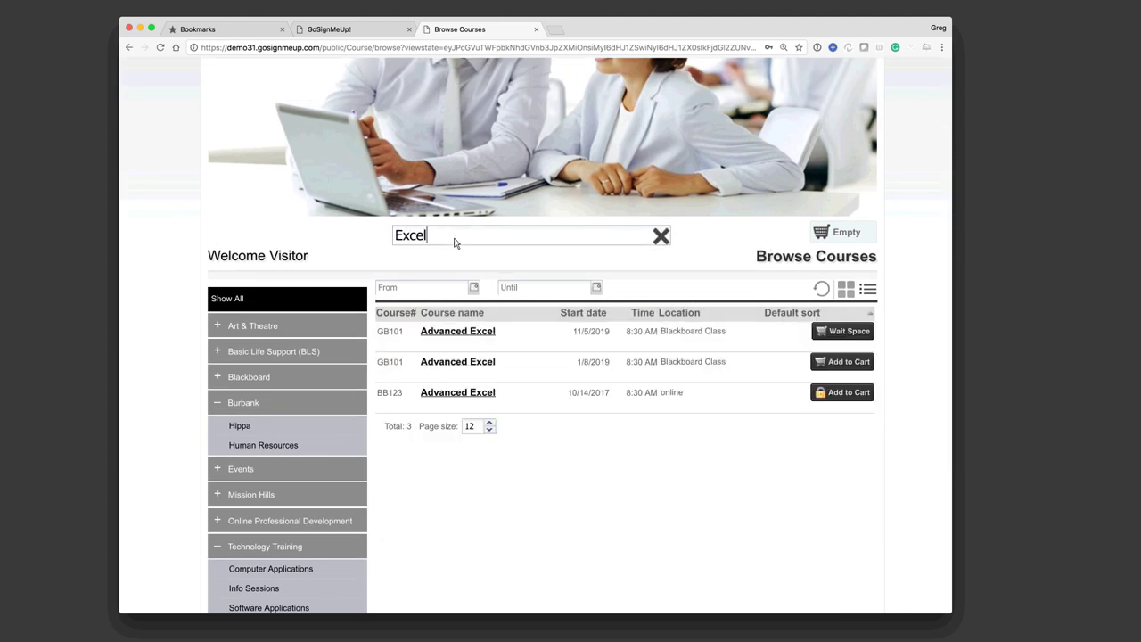
left_click(660, 236)
left_click(473, 290)
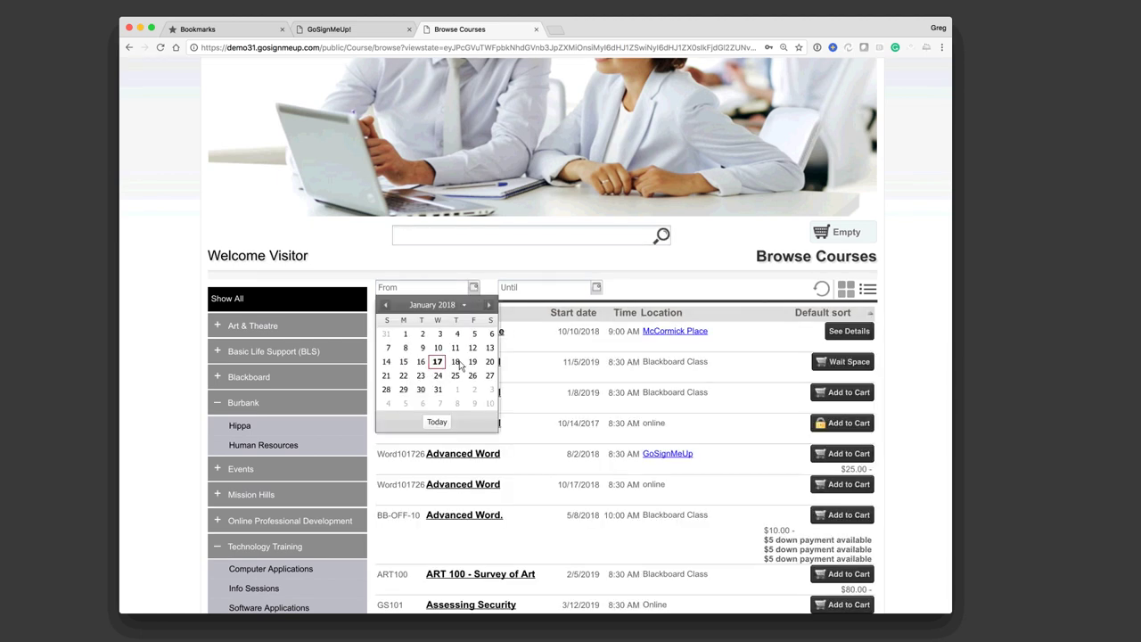
left_click(596, 288)
left_click(472, 241)
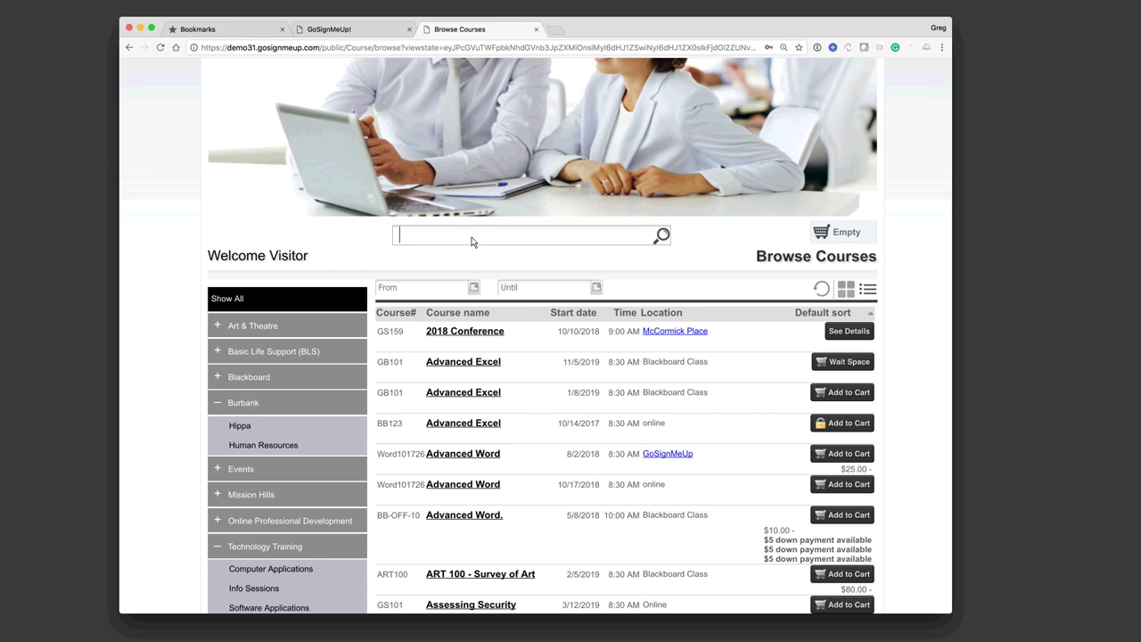
scroll(744, 225, "up", 4)
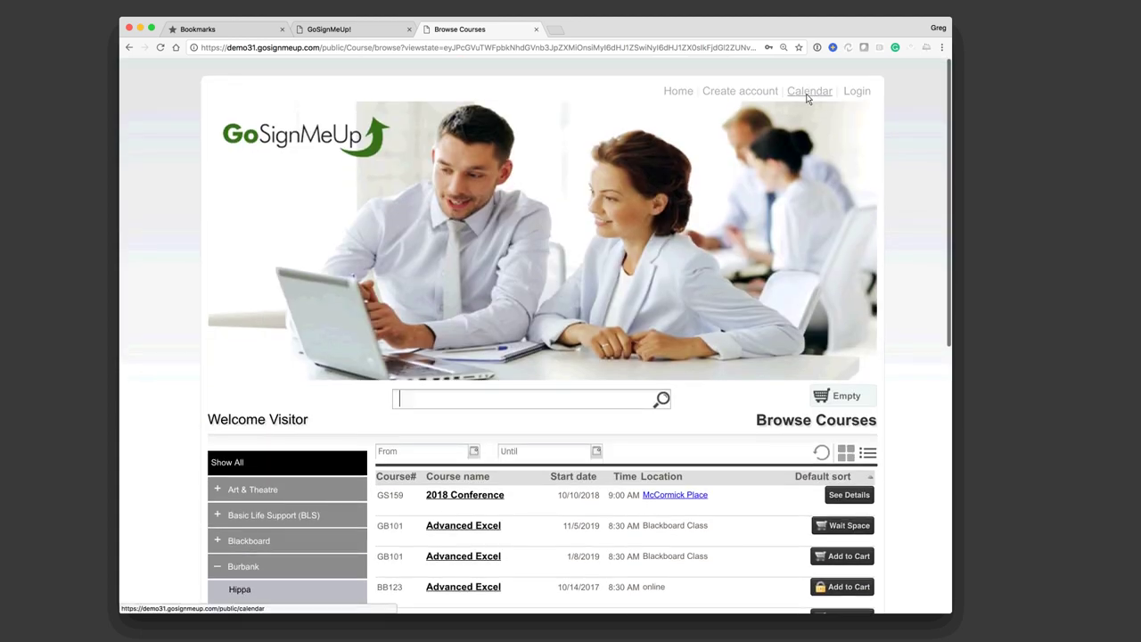
Step: Open the course calendar and preview the Jan 23 Hippa 101 course details
left_click(808, 95)
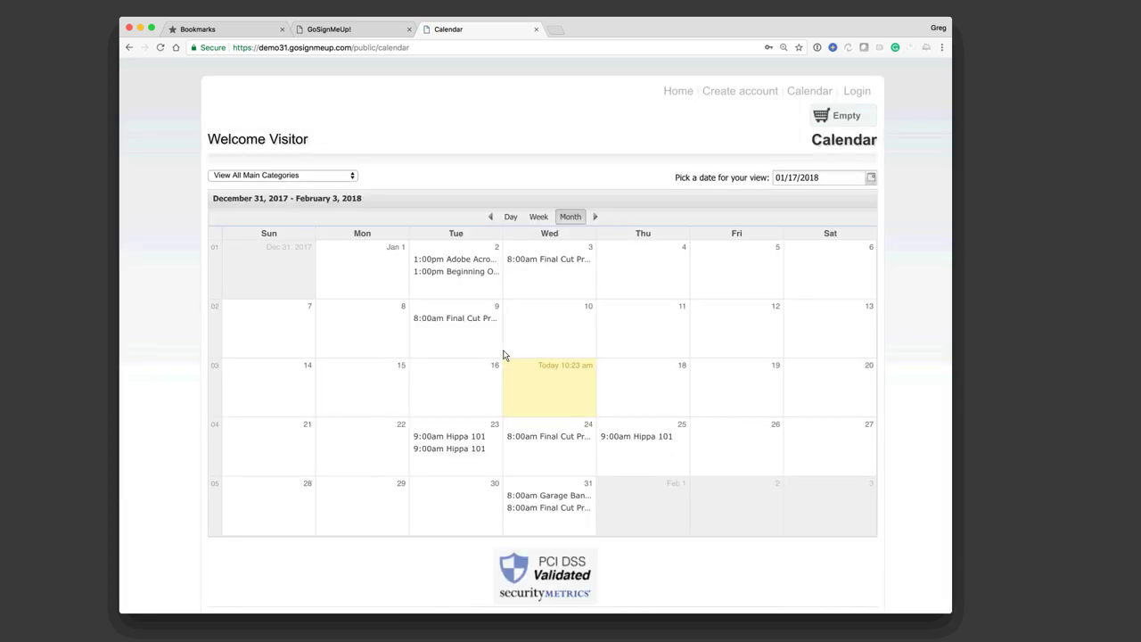
left_click(456, 450)
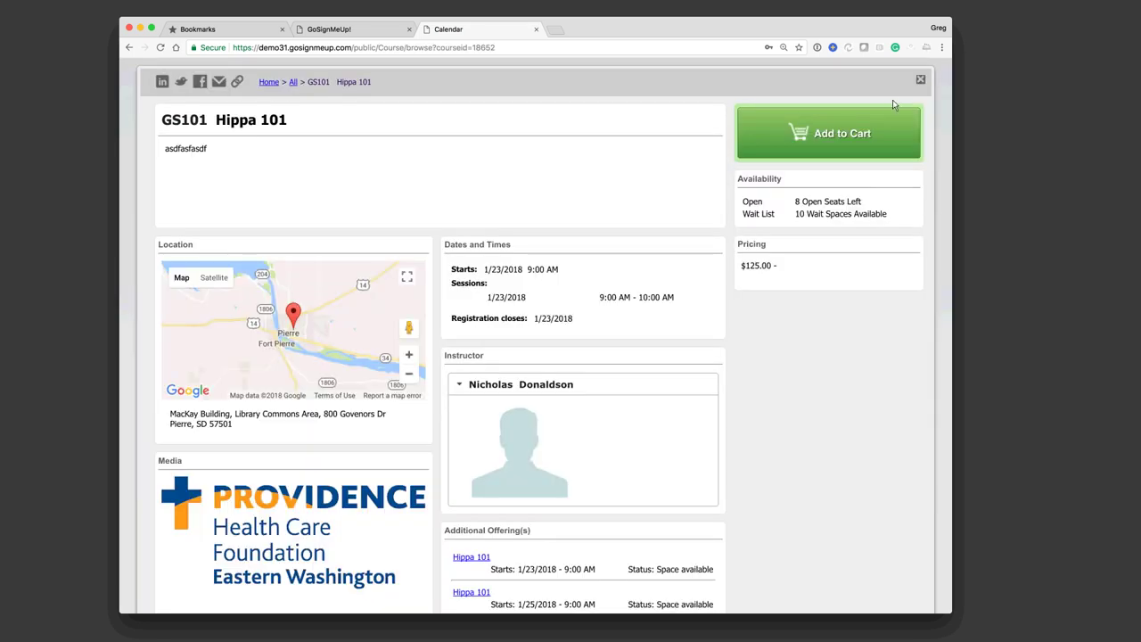
left_click(921, 80)
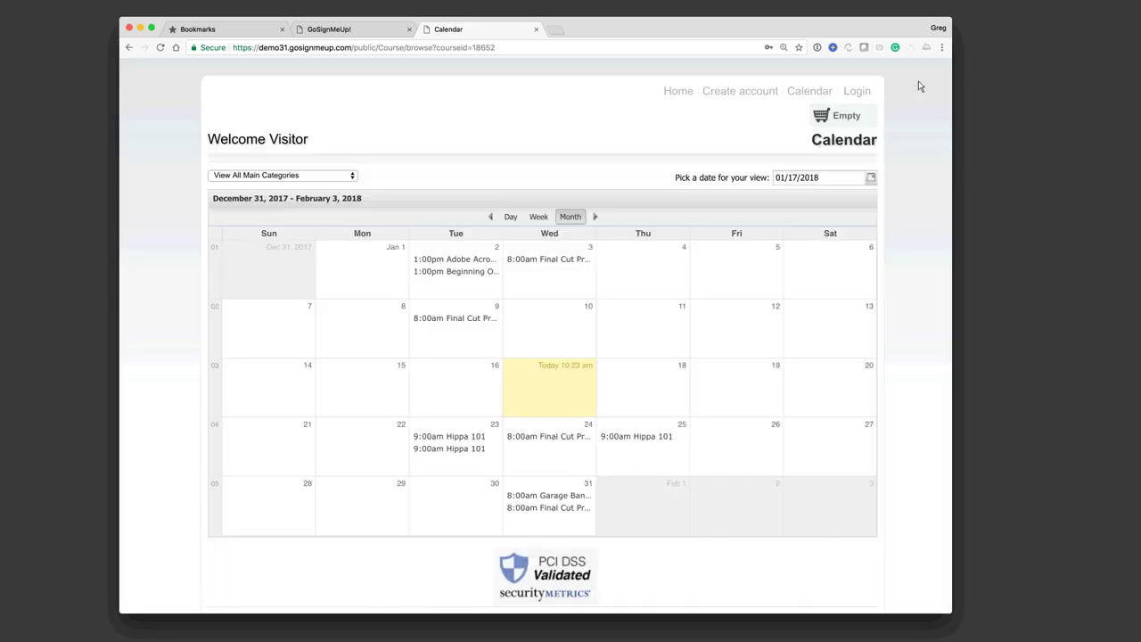
Step: Advance to the next month, switch to day view, keeping View All Main Categories
left_click(596, 217)
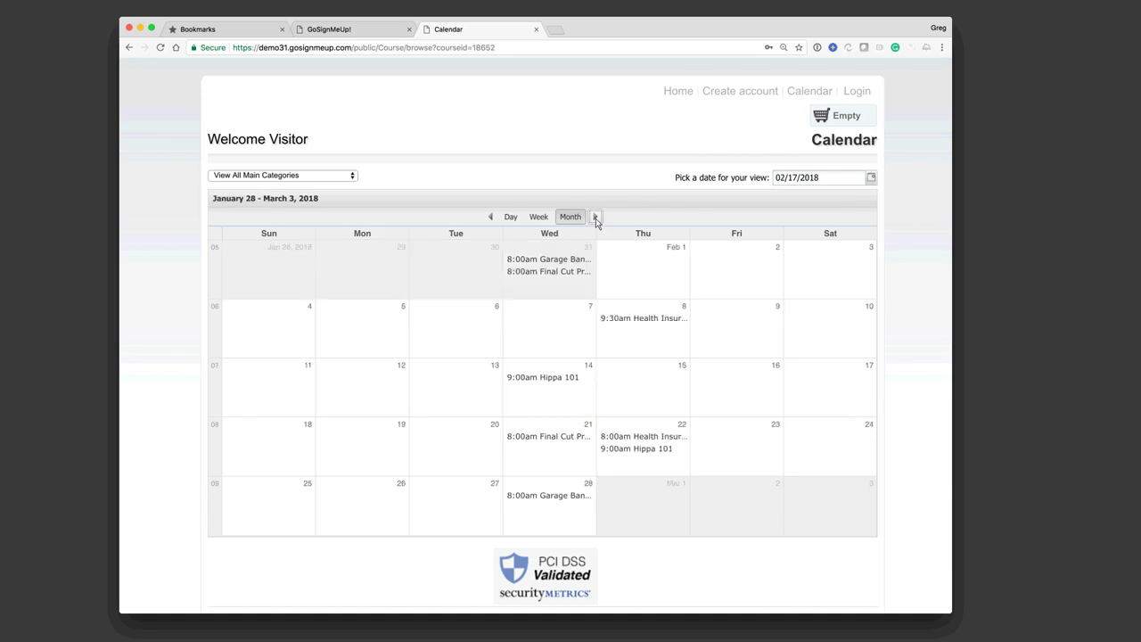
left_click(539, 219)
left_click(510, 217)
left_click(341, 179)
left_click(328, 183)
left_click(332, 175)
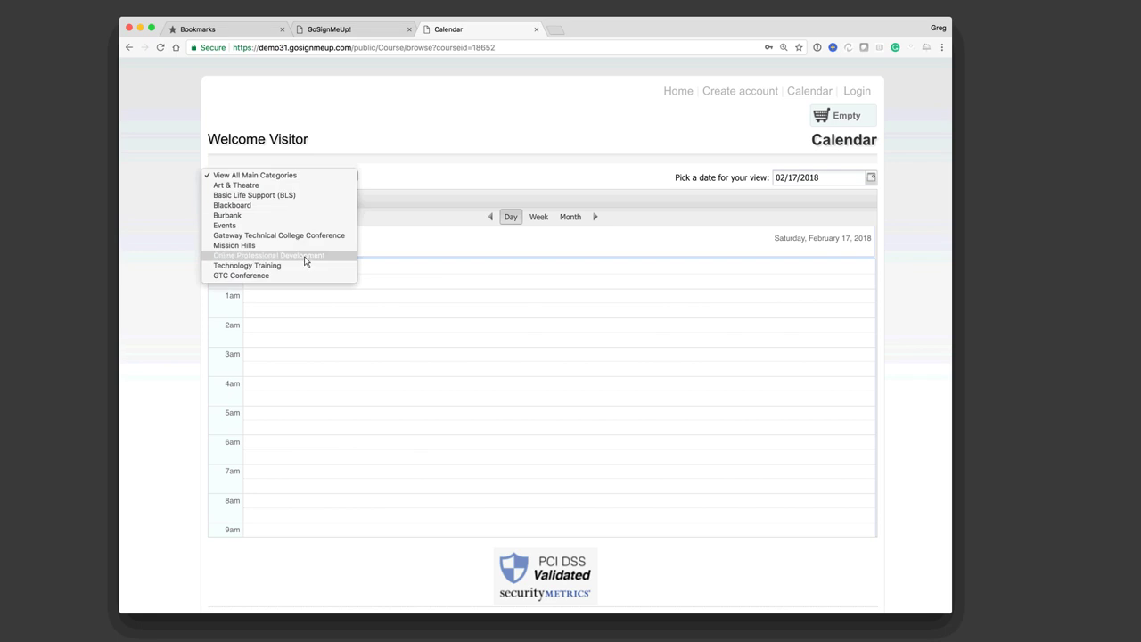
left_click(678, 140)
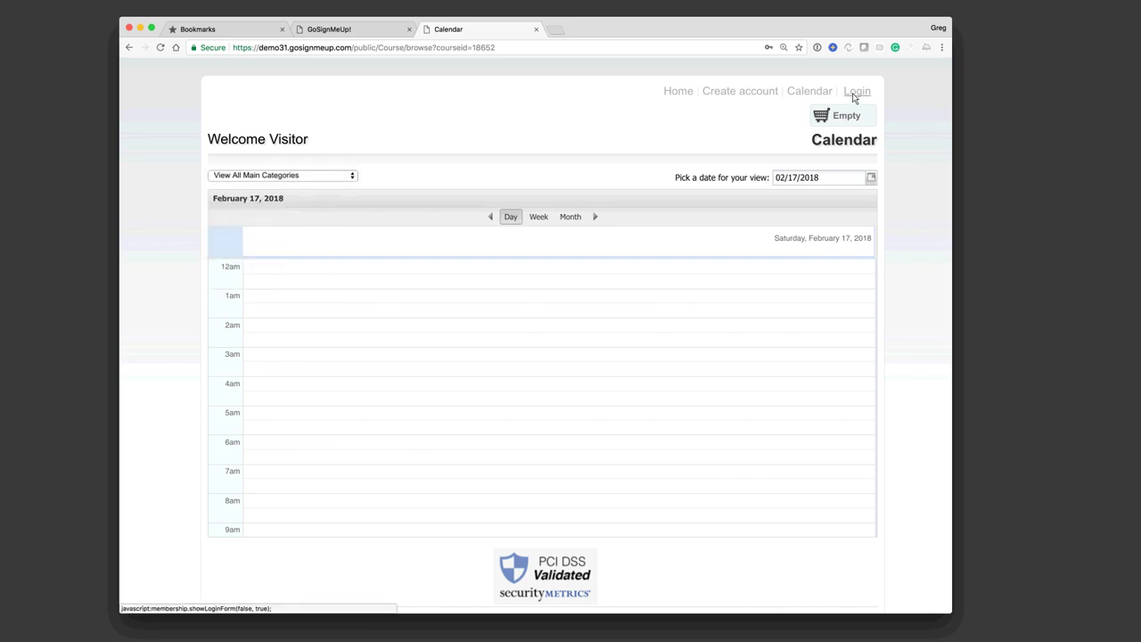
Step: Log in as the student, replacing the rejected username and password with corrected credentials
left_click(855, 95)
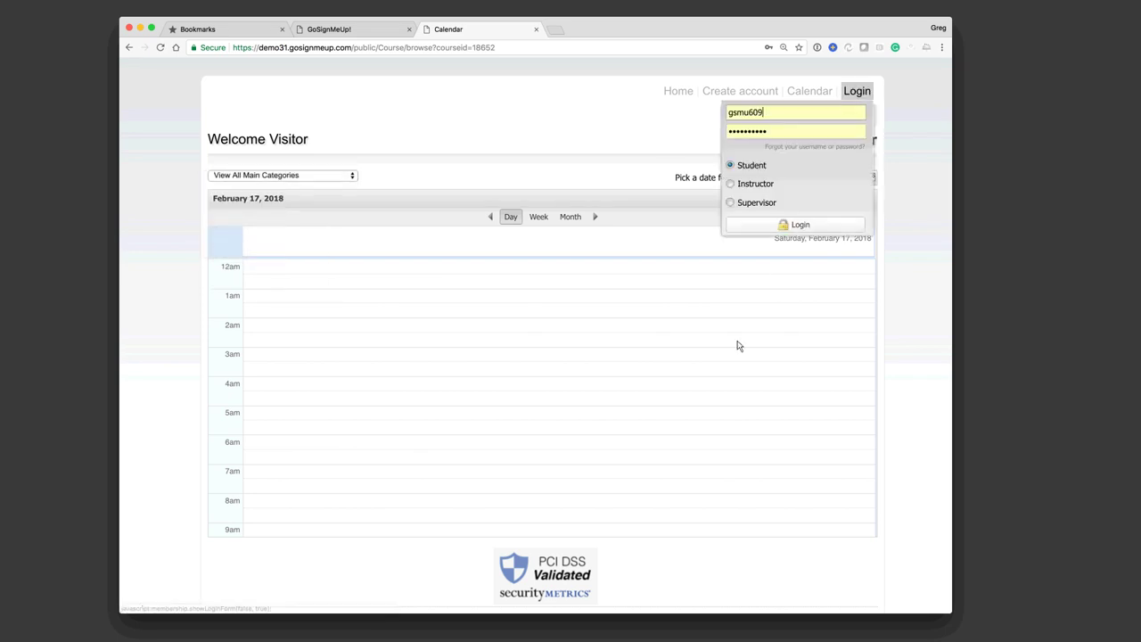
left_click(789, 226)
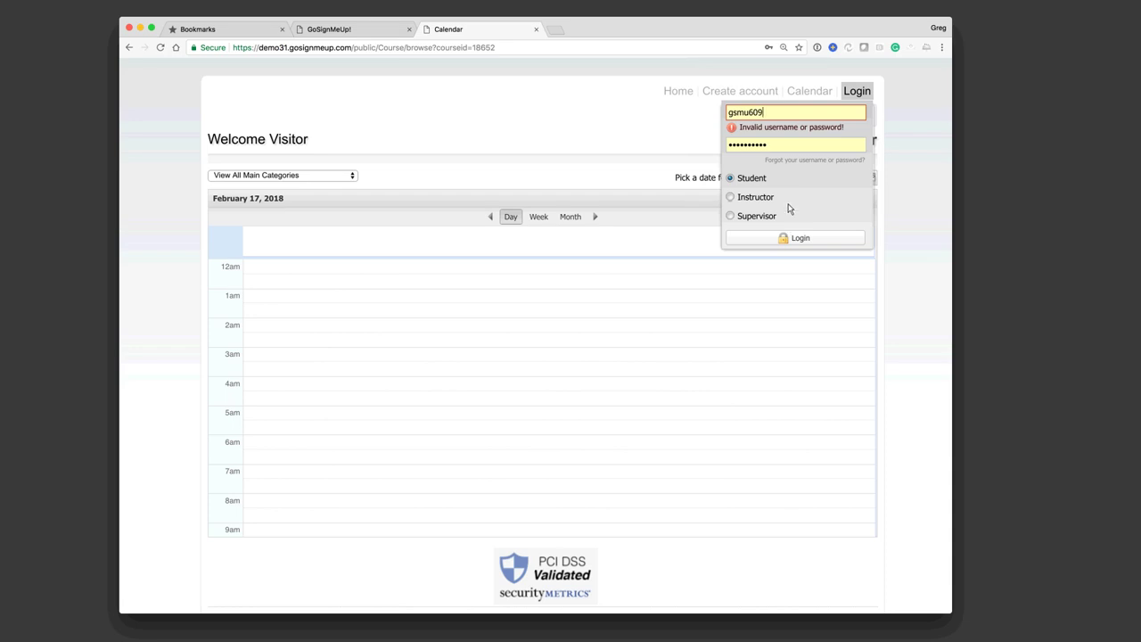
left_click_drag(765, 116, 713, 114)
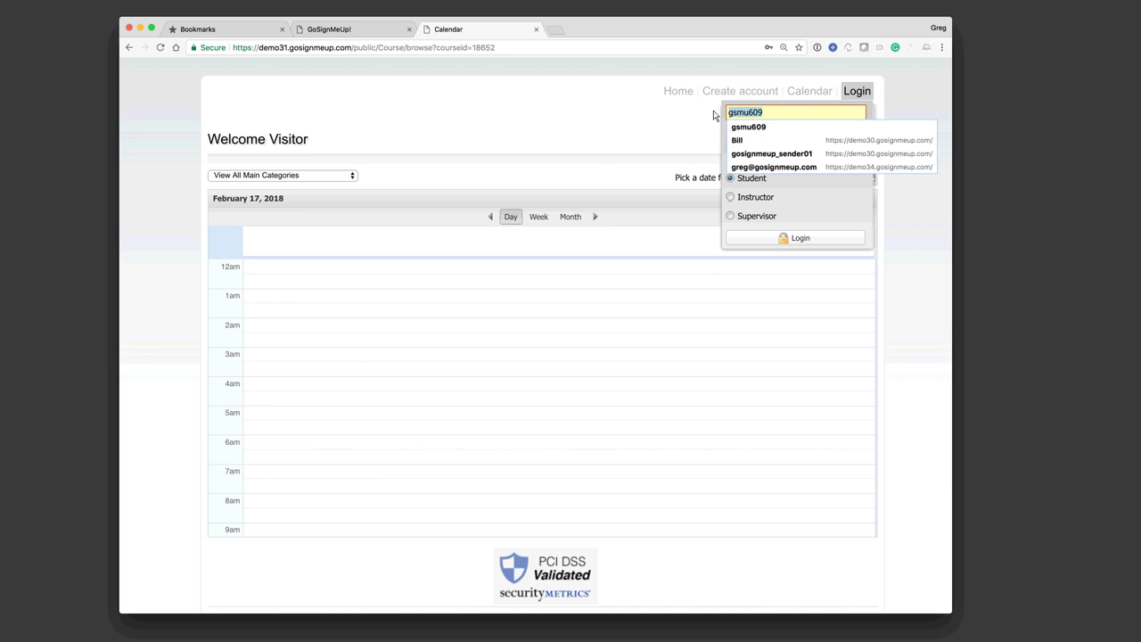
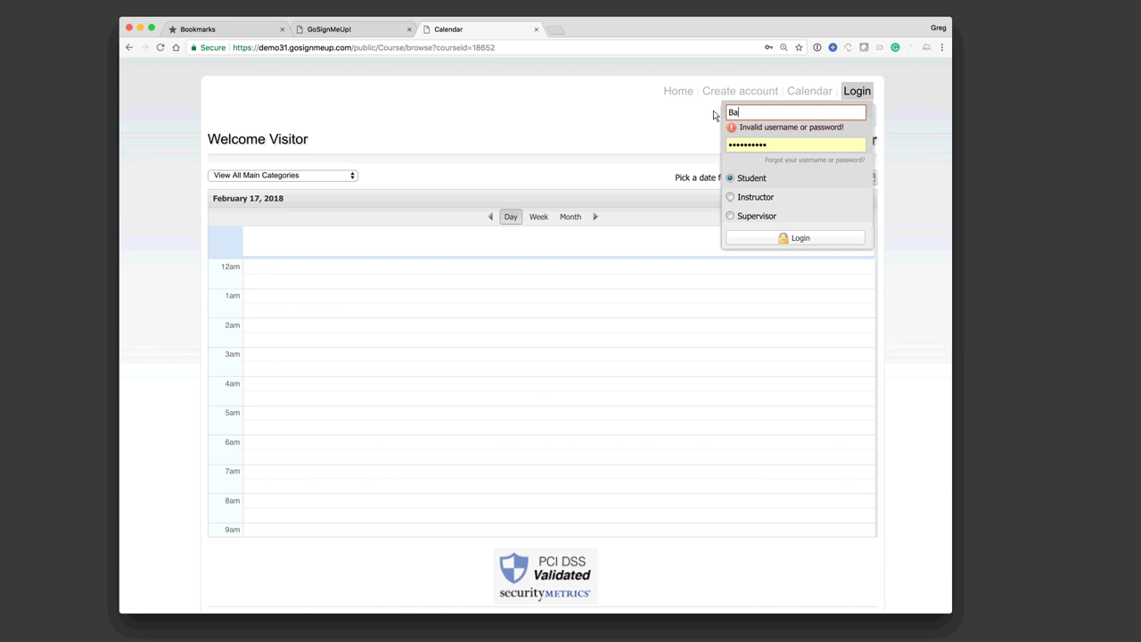
key("Tab")
type("••••")
left_click(808, 241)
left_click_drag(753, 145, 720, 143)
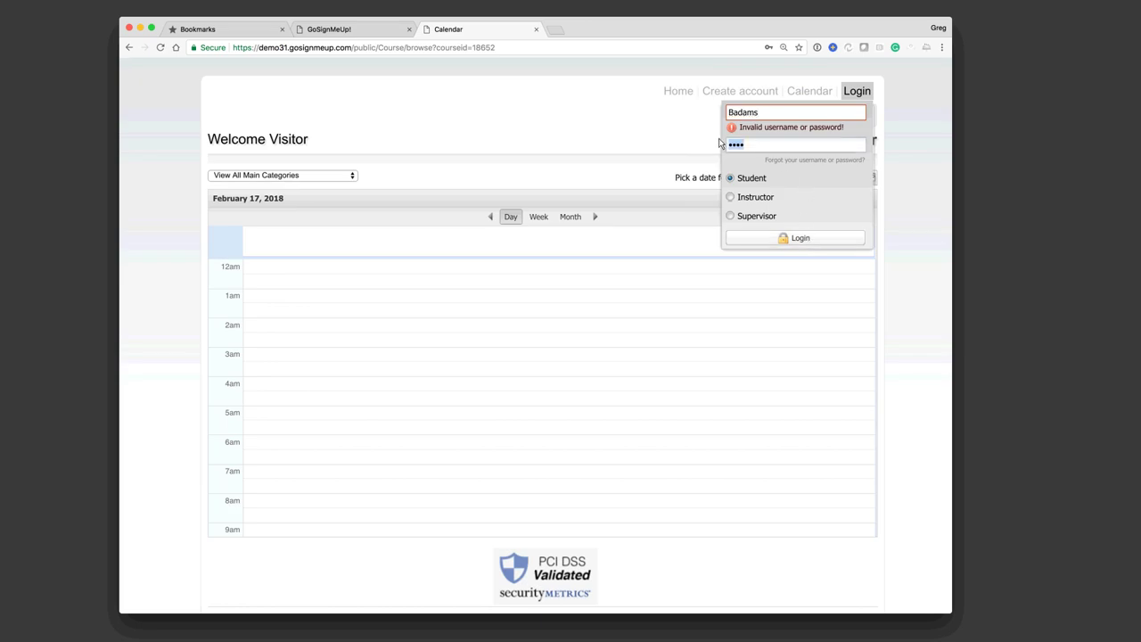
type("pass")
left_click(792, 239)
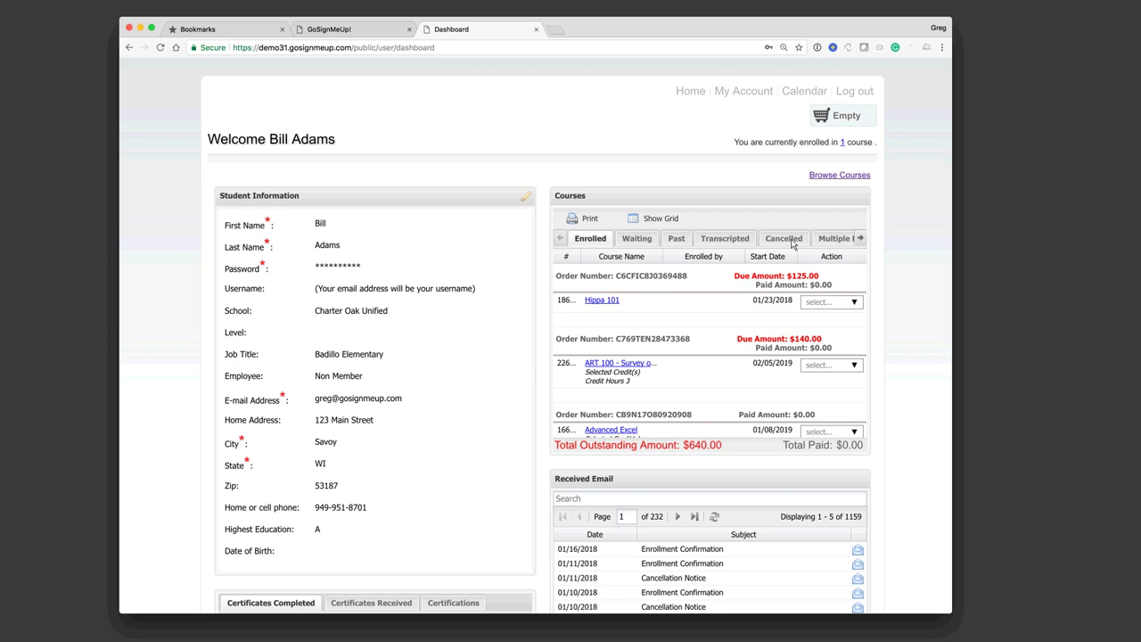
Step: Browse Cancelled, Enrolled, Waiting and Past orders, checking Hippa 101's available actions
left_click(790, 240)
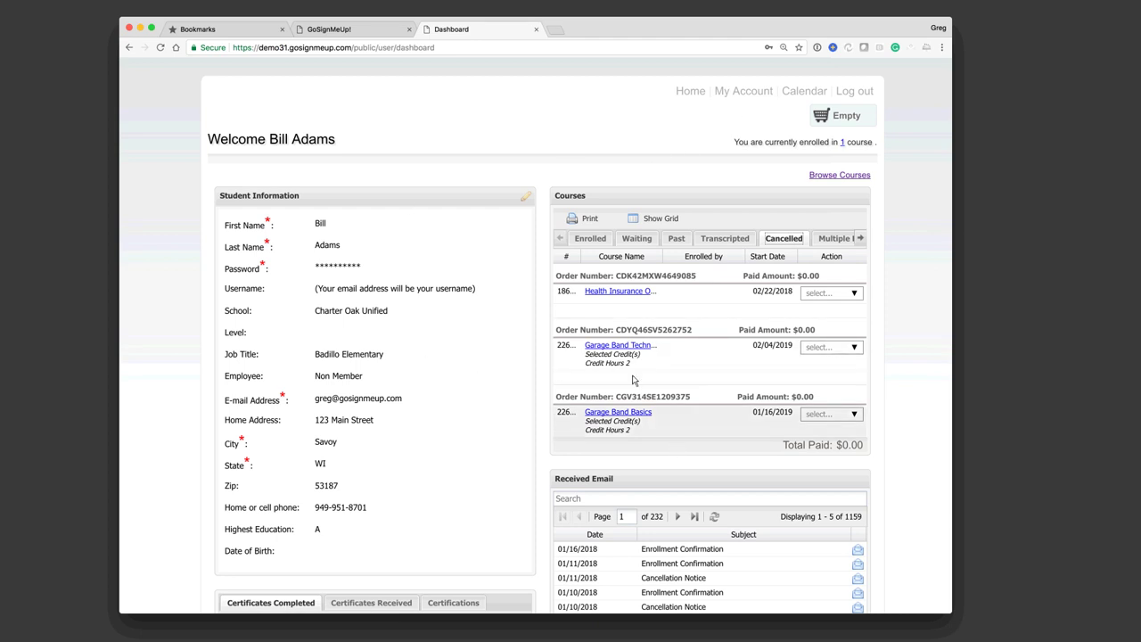
left_click(590, 239)
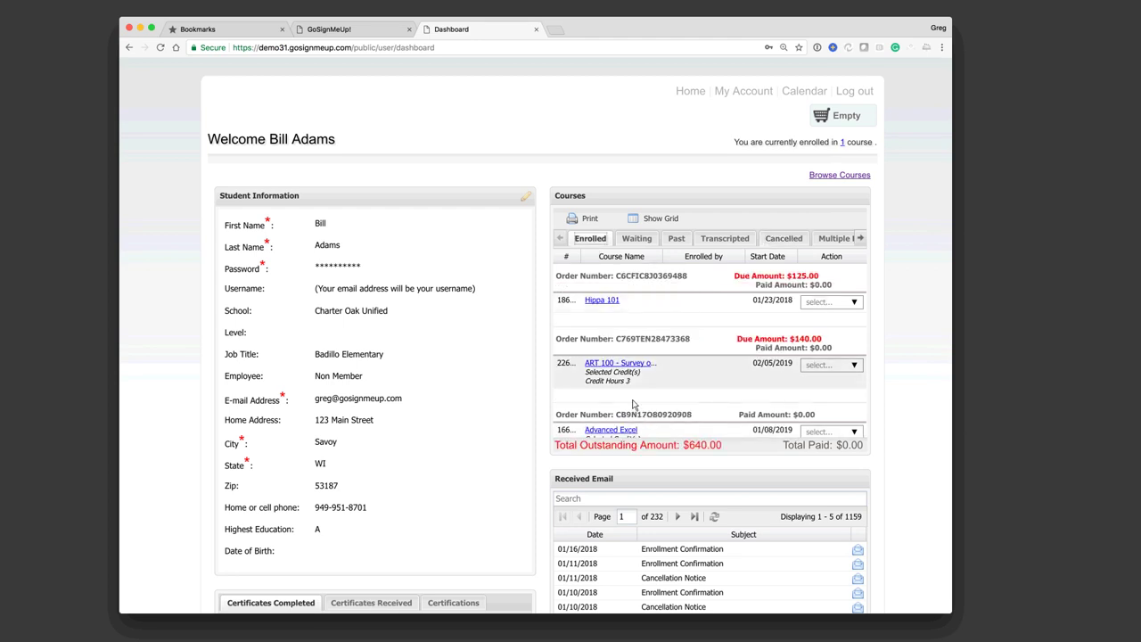
left_click(853, 303)
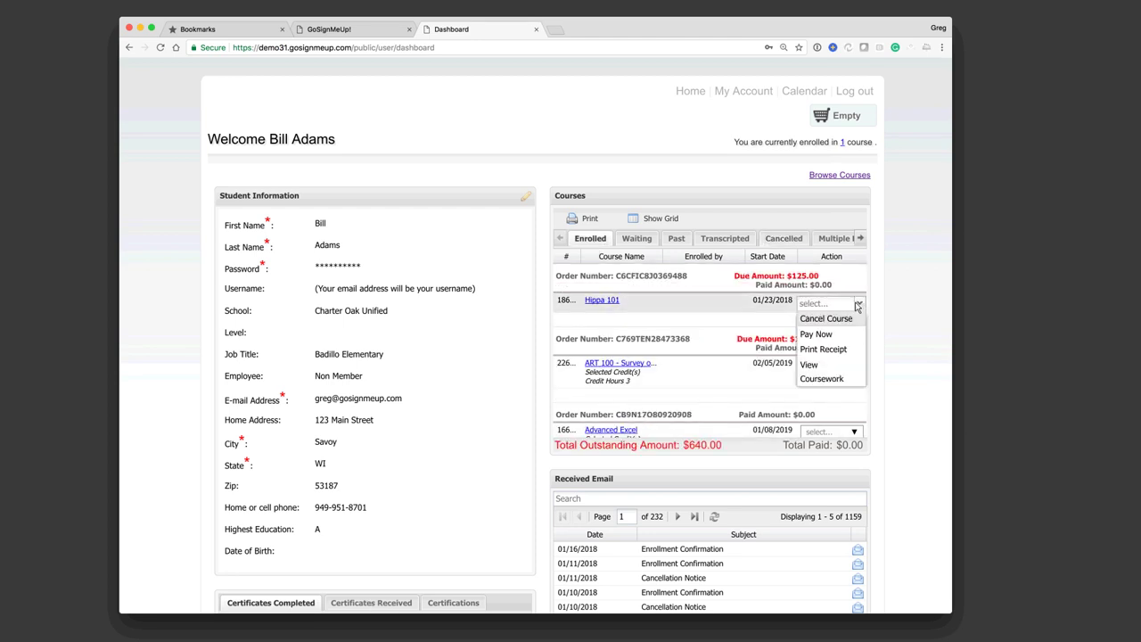
left_click(687, 316)
left_click(628, 243)
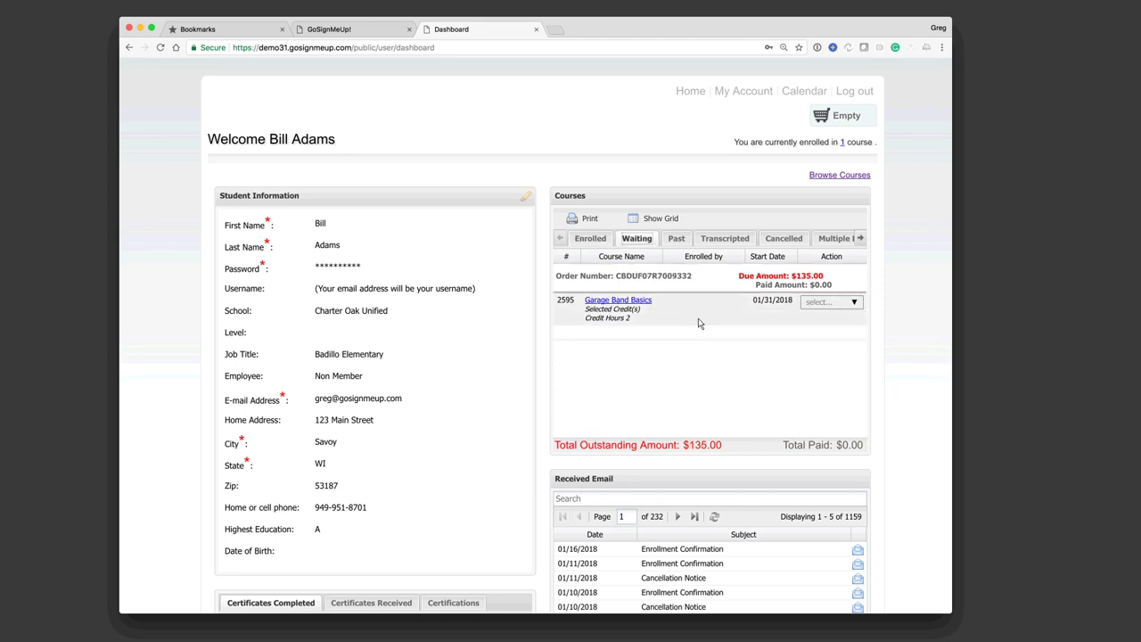
left_click(676, 240)
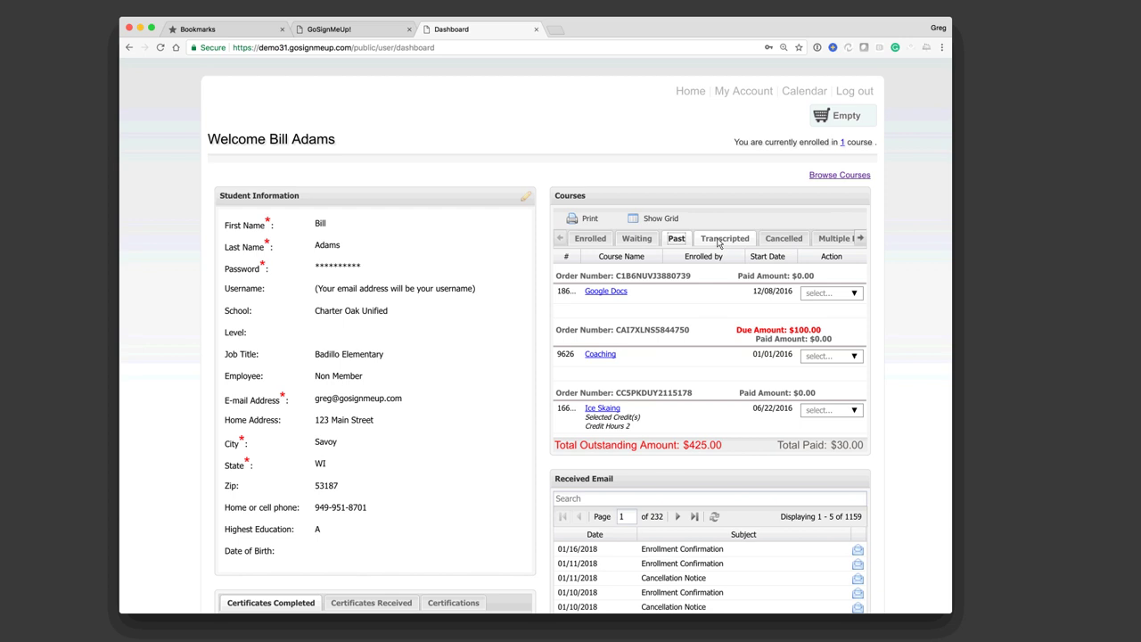
Step: Show Transcripted courses and set the From date back to 09/17/2014
left_click(719, 238)
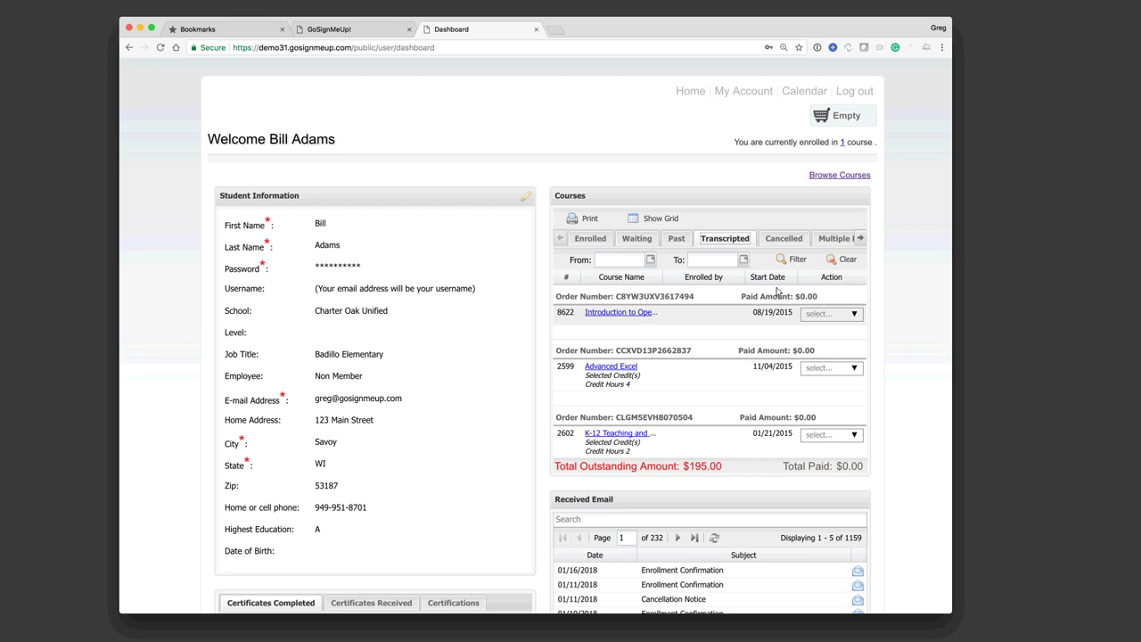
left_click(650, 260)
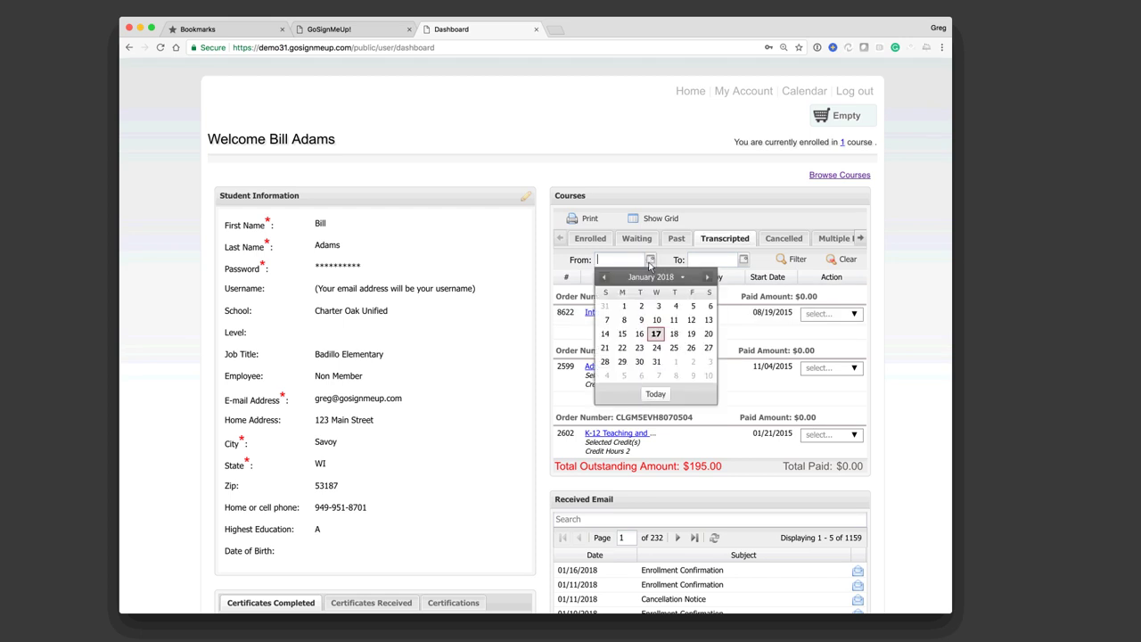
left_click(605, 278)
left_click(605, 278)
left_click(605, 278)
left_click(605, 278)
left_click(606, 278)
left_click(605, 278)
left_click(605, 278)
left_click(605, 278)
left_click(605, 279)
left_click(606, 278)
left_click(605, 278)
left_click(605, 278)
left_click(606, 278)
left_click(605, 278)
left_click(605, 278)
left_click(605, 278)
left_click(605, 278)
left_click(606, 278)
left_click(605, 278)
left_click(606, 278)
left_click(605, 278)
left_click(605, 278)
left_click(656, 333)
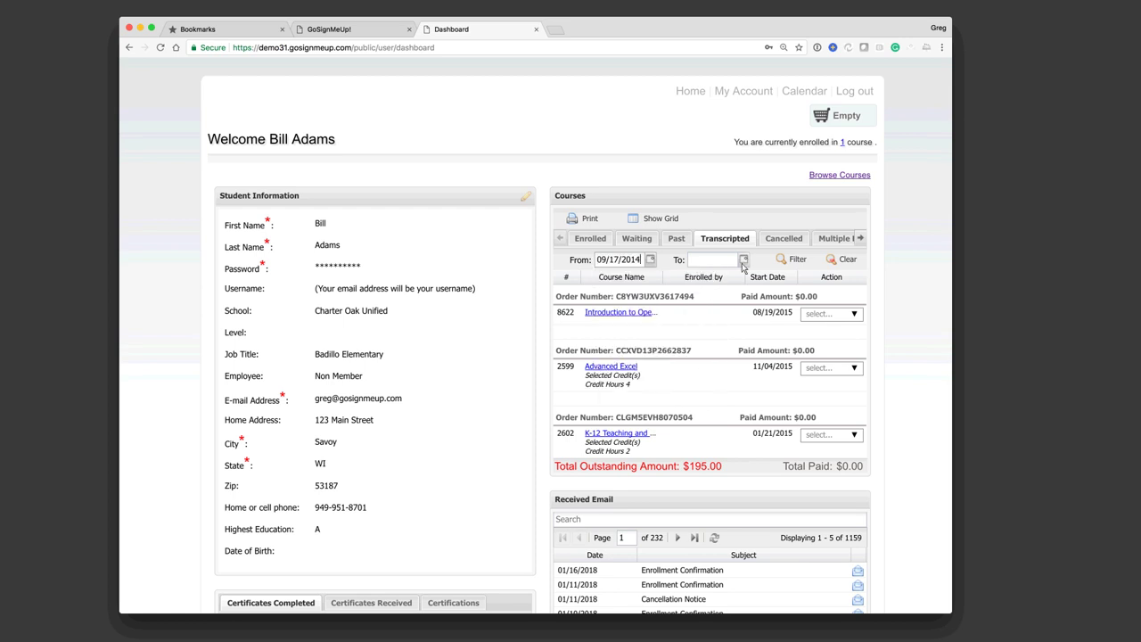
Step: Set the To date to 01/17/2018 and close the transcript report PDF
left_click(744, 260)
left_click(745, 333)
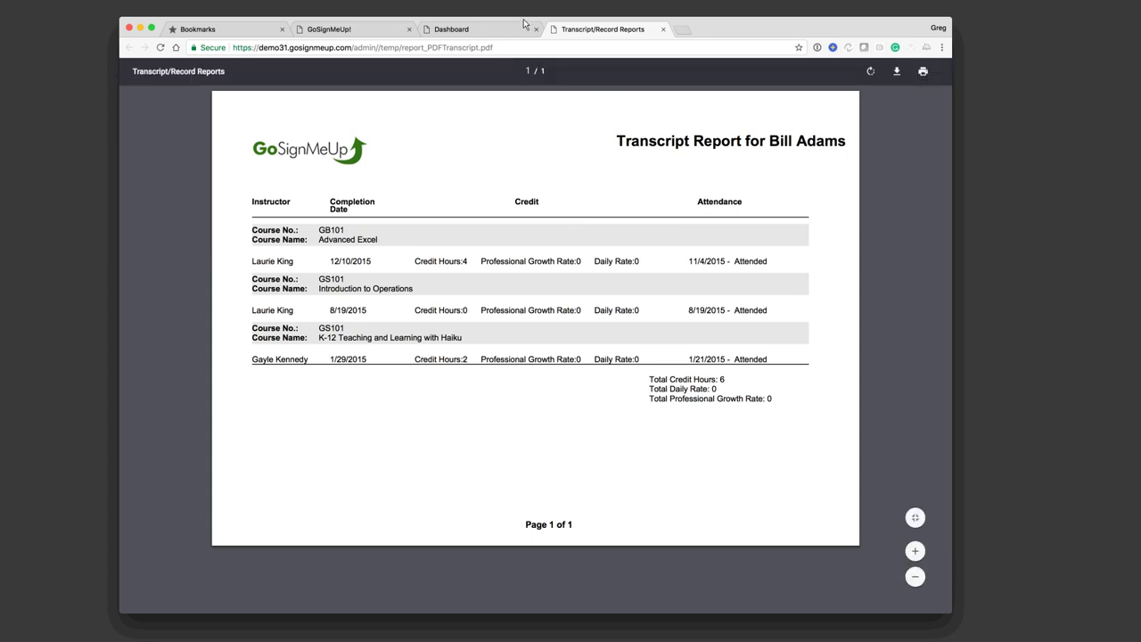
left_click_drag(524, 17, 524, 39)
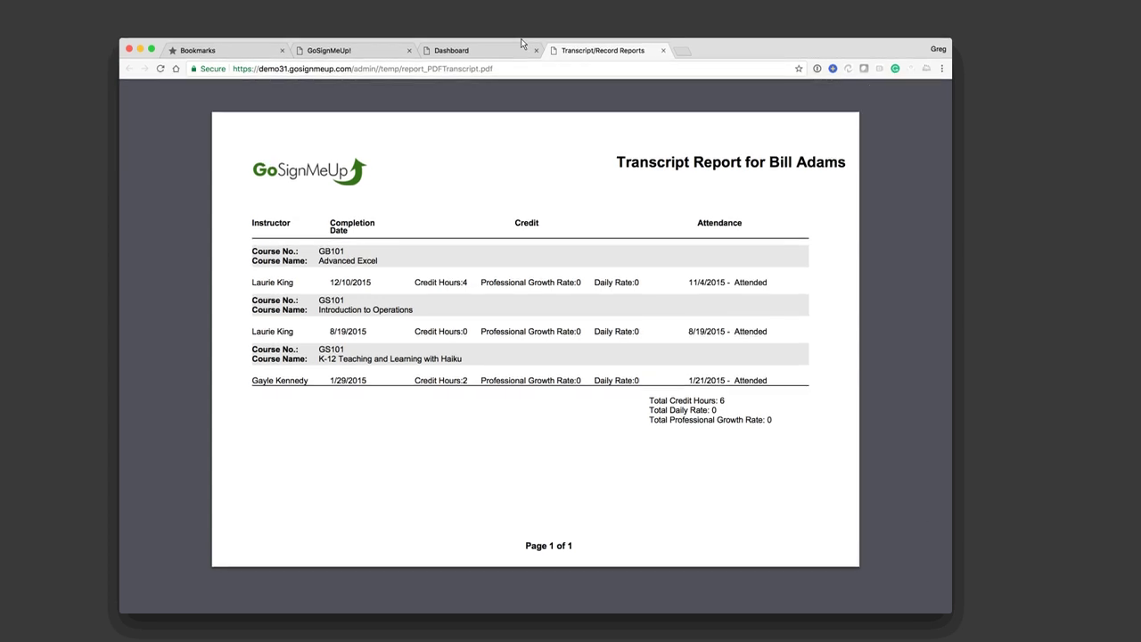
left_click(664, 51)
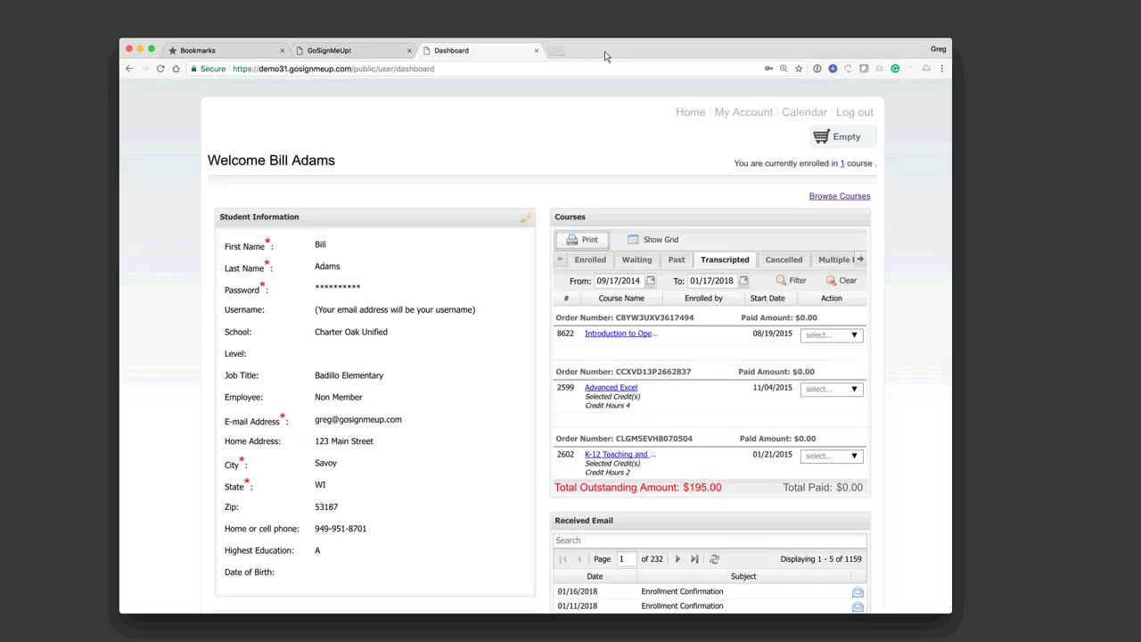
left_click_drag(601, 49, 596, 36)
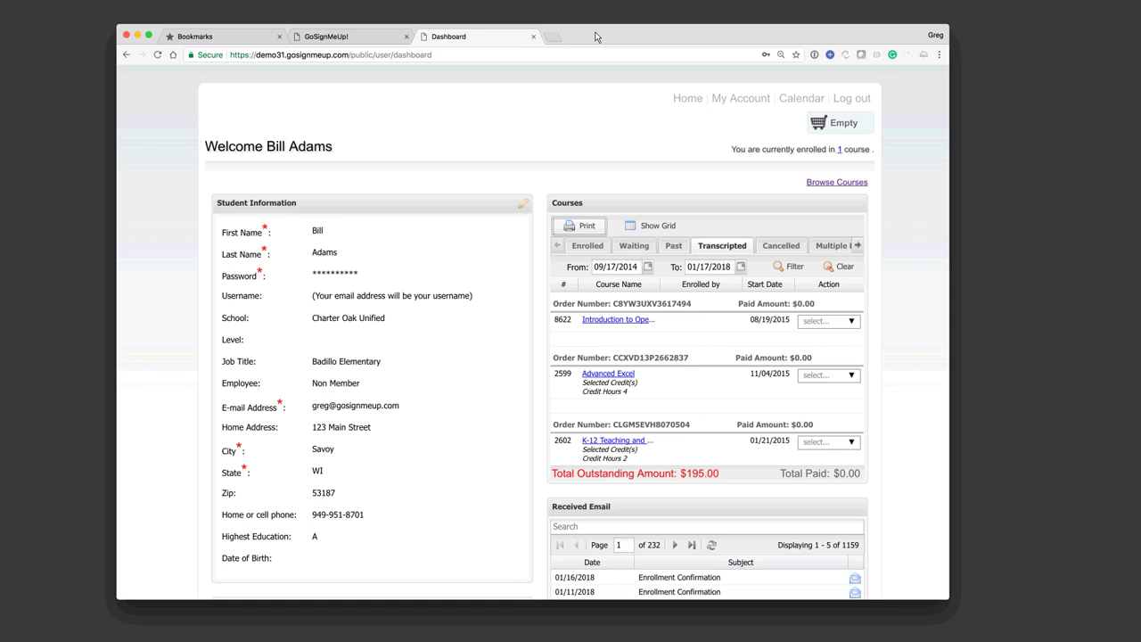
Step: From the catalogue home, list the Technology Training > Software Applications courses
left_click(691, 102)
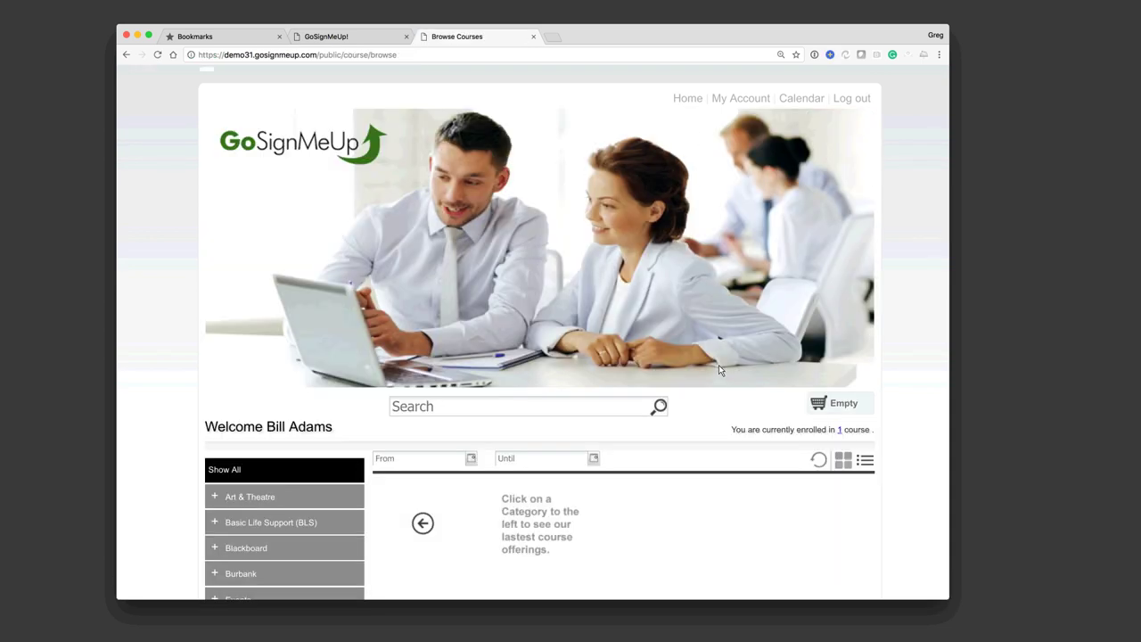
scroll(721, 369, "down", 4)
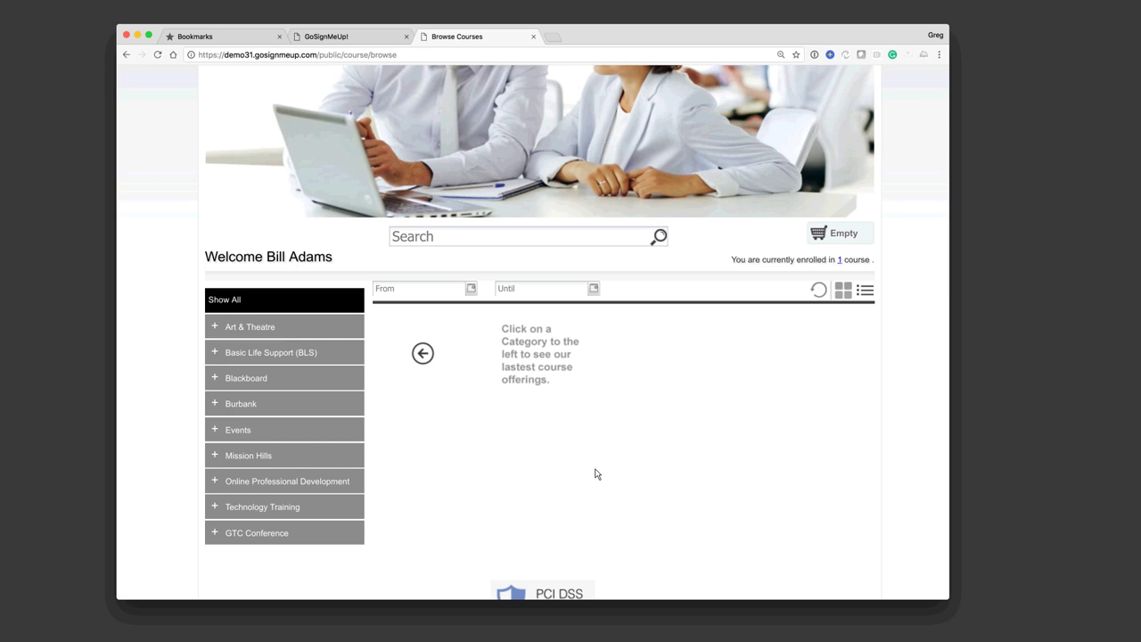
left_click(279, 506)
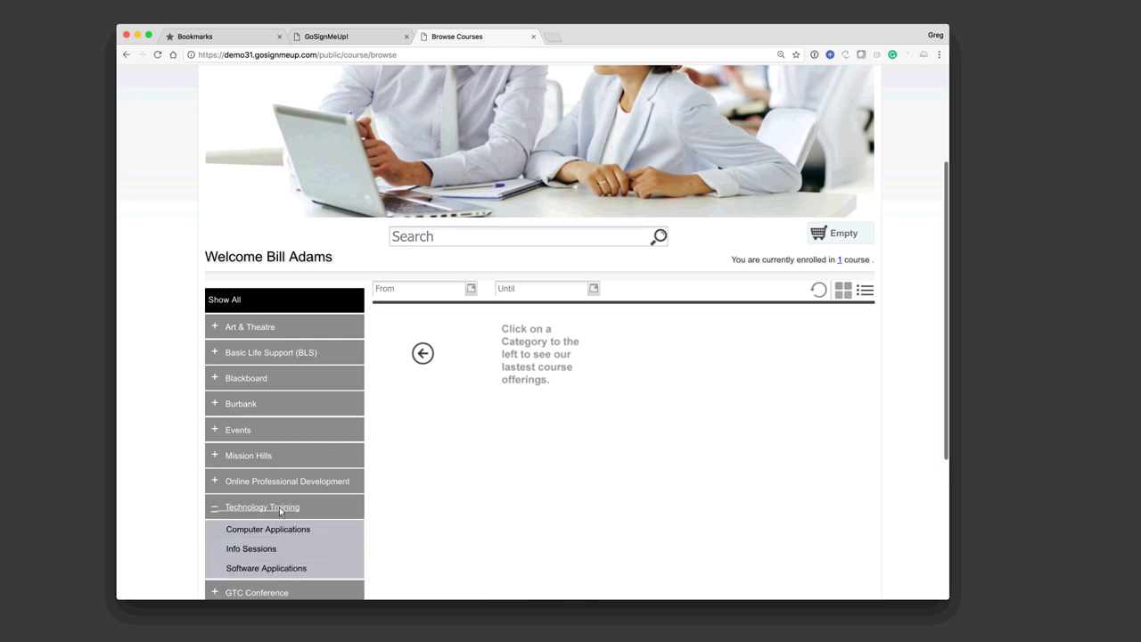
scroll(279, 506, "down", 2)
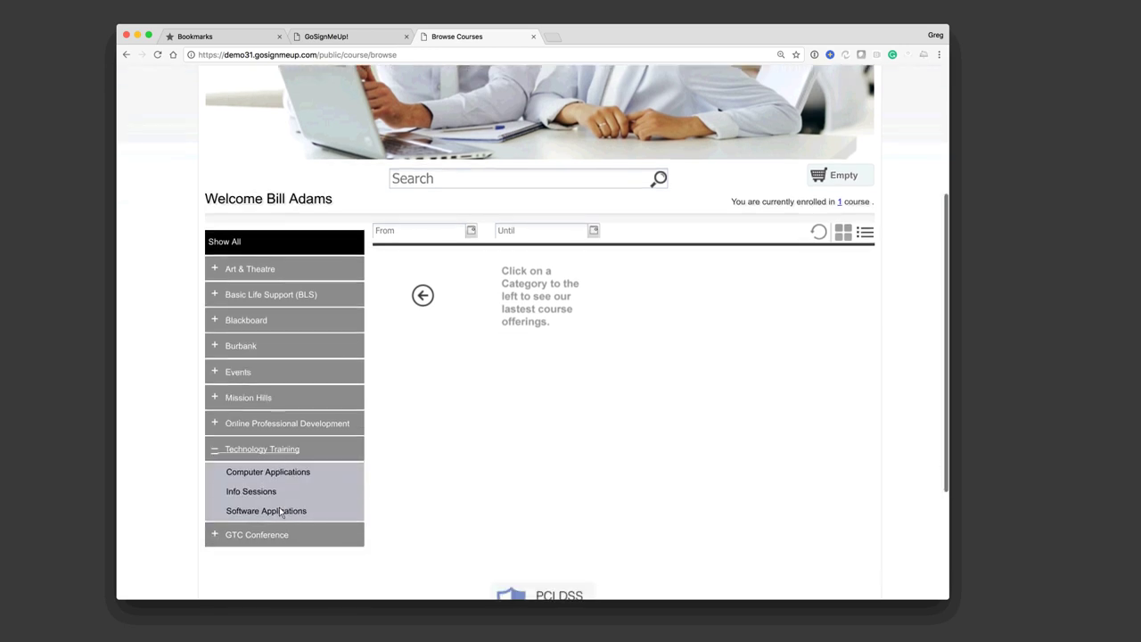
left_click(279, 505)
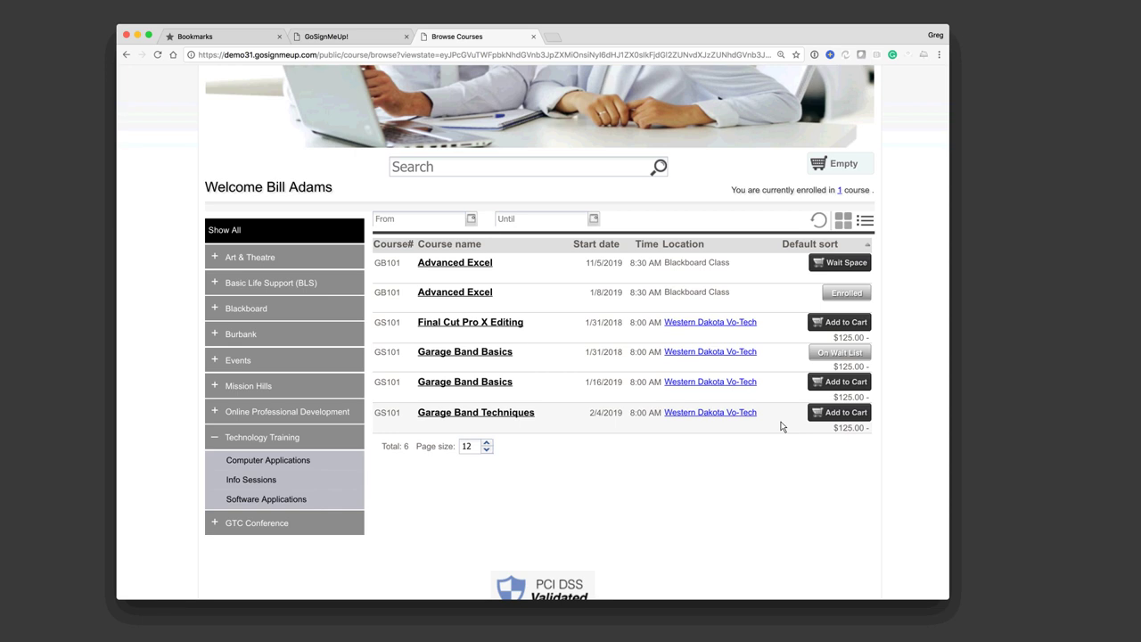
Step: Add Garage Band Techniques to the cart with the Teacher Workbook and two Workbook plus Instructions
left_click(840, 414)
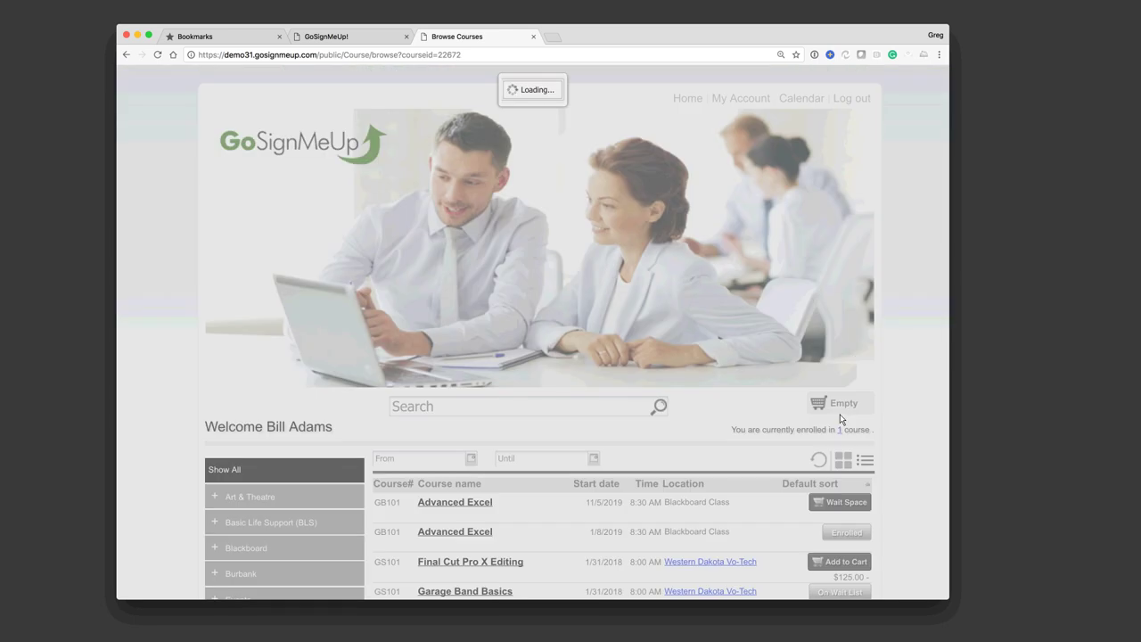
scroll(905, 432, "down", 5)
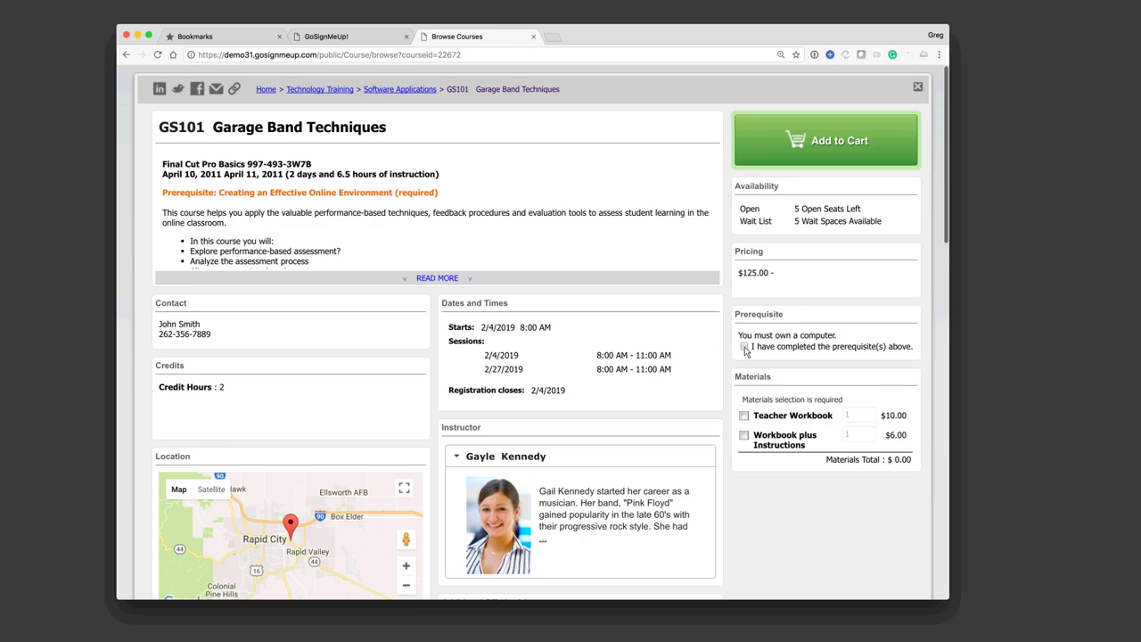
left_click(745, 346)
left_click(745, 415)
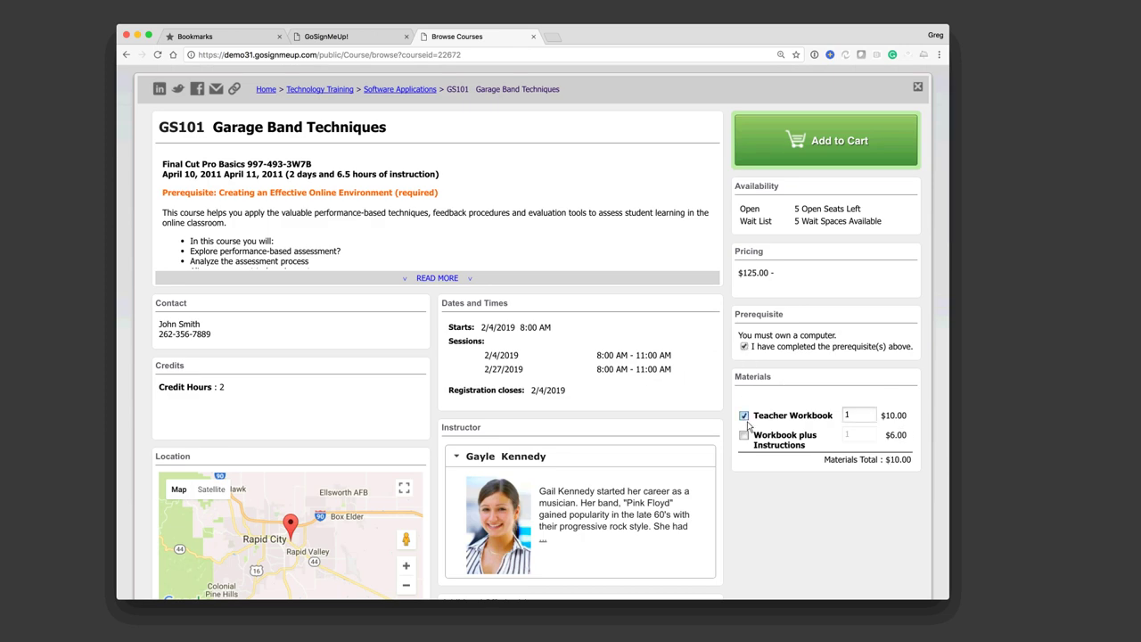
left_click(745, 435)
left_click(870, 432)
left_click(815, 144)
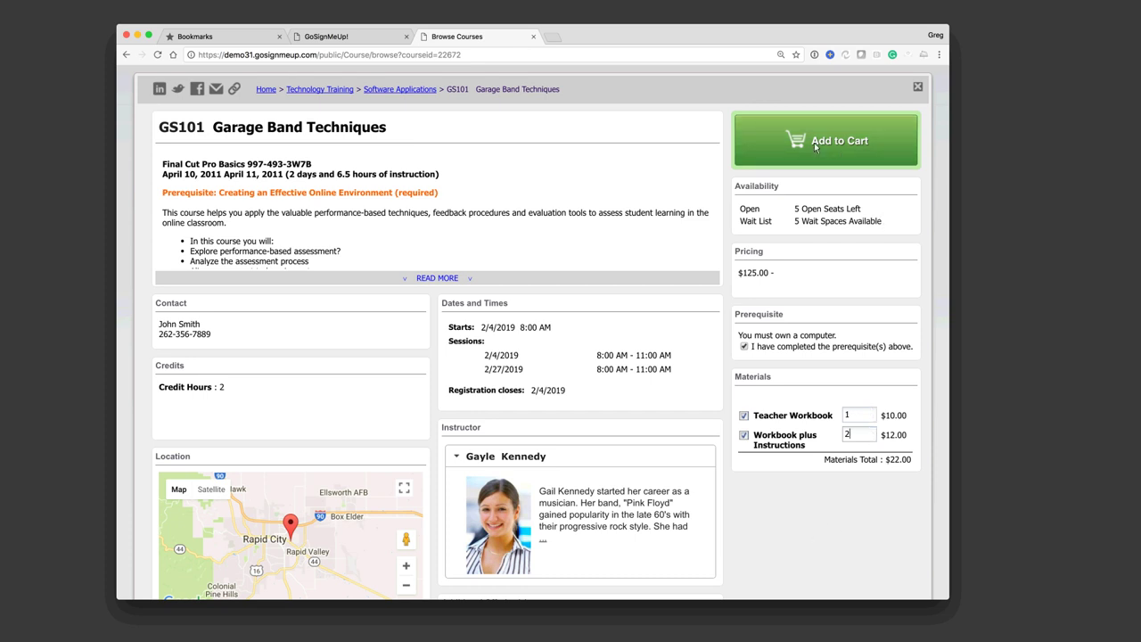
scroll(814, 142, "down", 5)
scroll(868, 207, "down", 1)
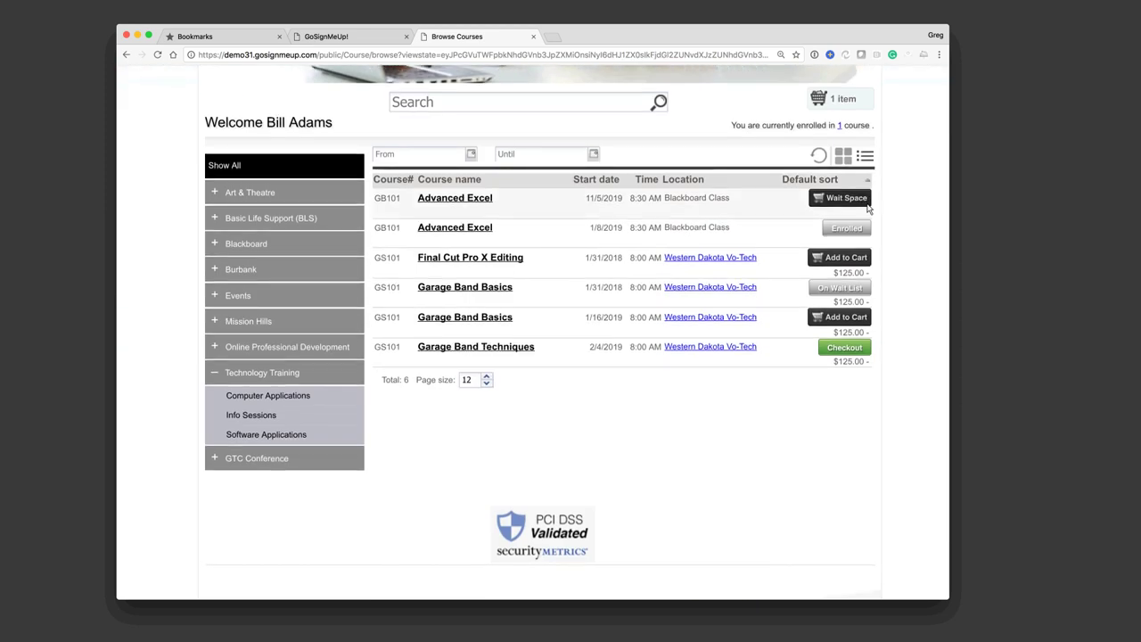
Step: Check out the cart and review the $147.00 Garage Band Techniques order
scroll(918, 371, "up", 2)
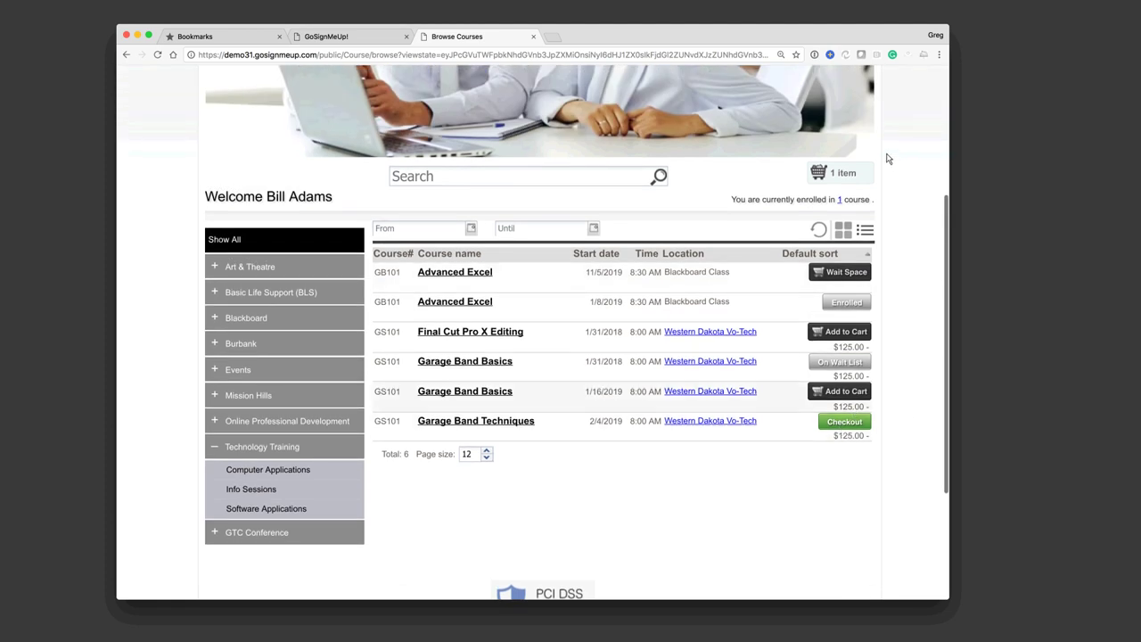
left_click(830, 180)
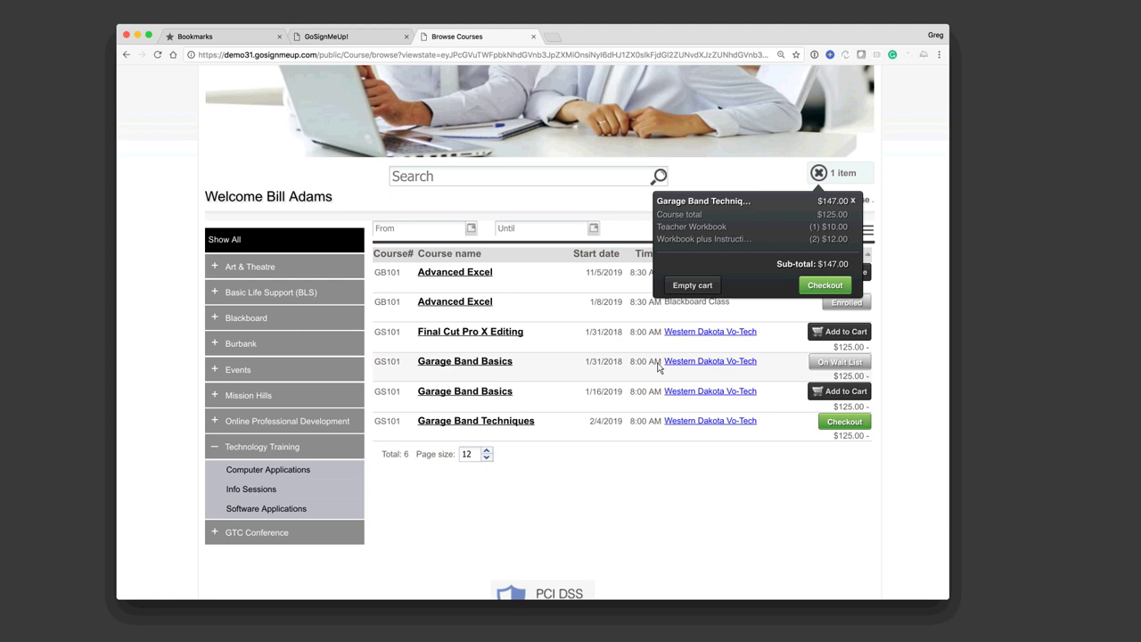
left_click(821, 286)
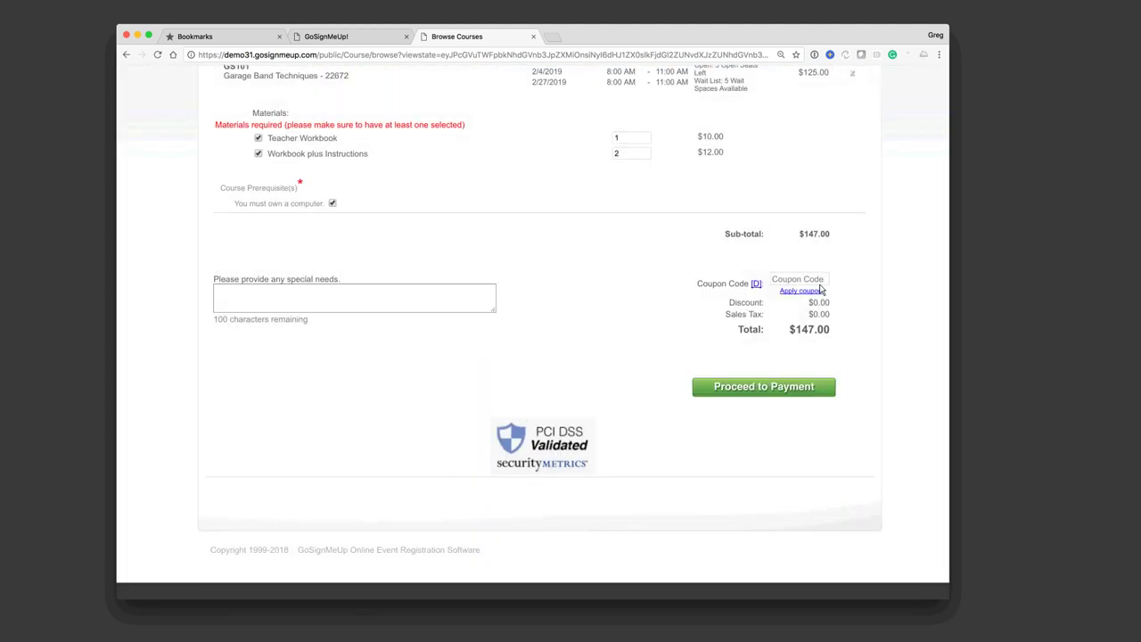
scroll(821, 290, "up", 5)
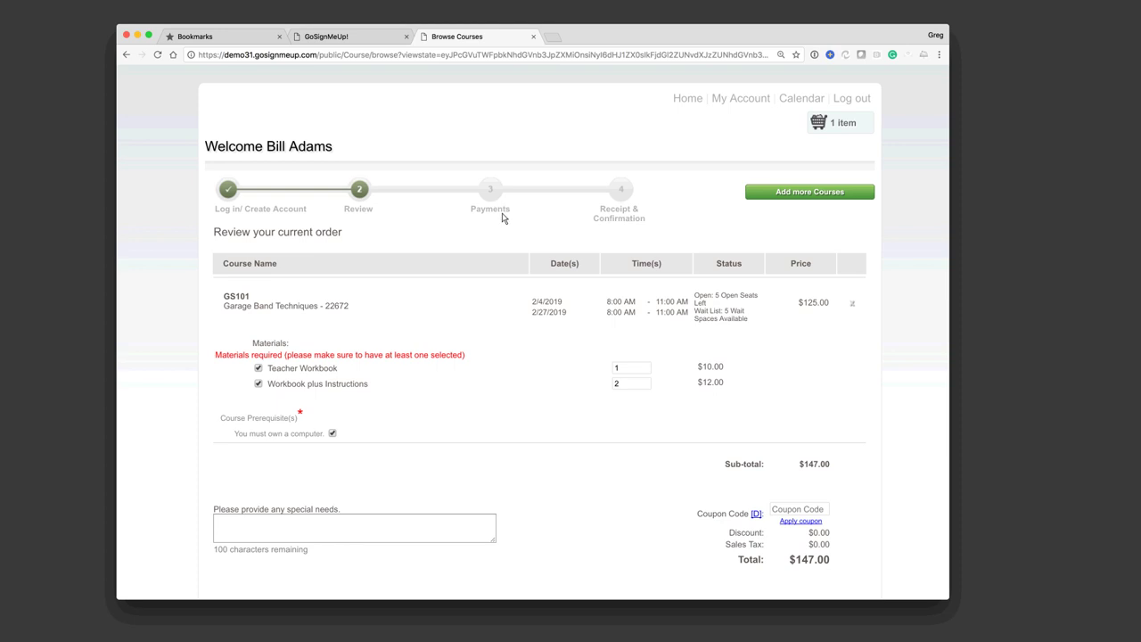
scroll(514, 232, "down", 1)
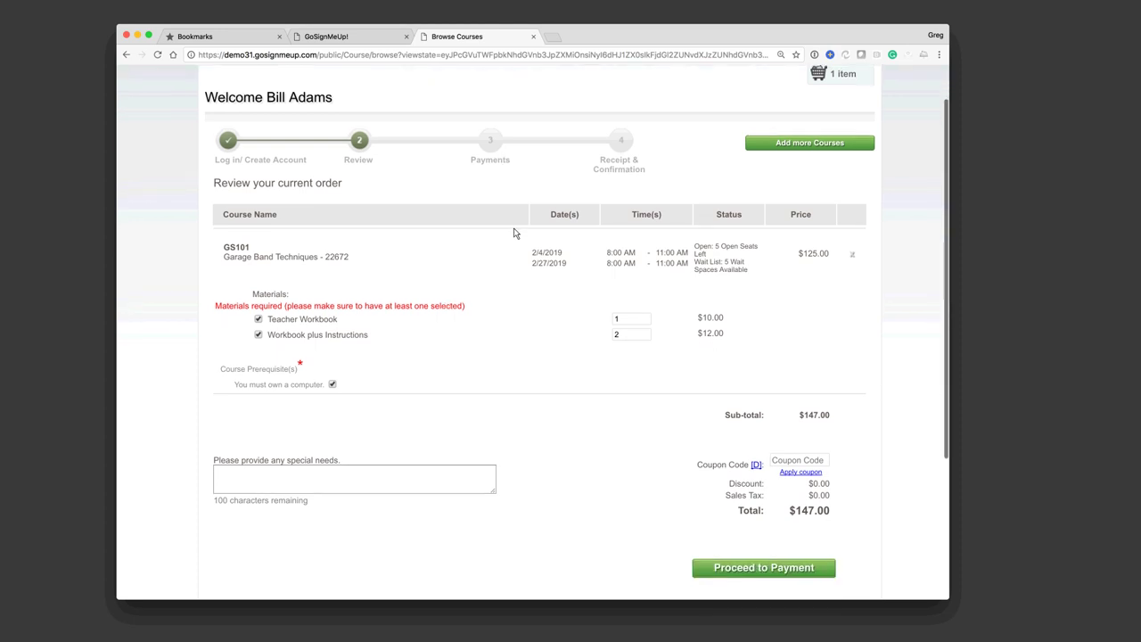
scroll(513, 270, "down", 1)
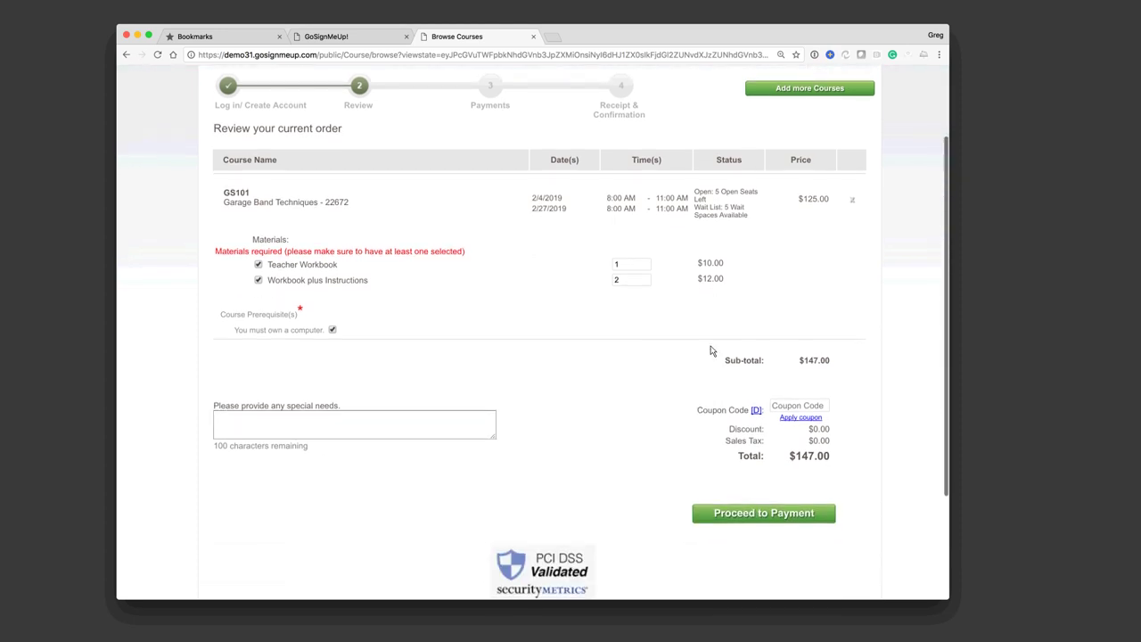
left_click(803, 410)
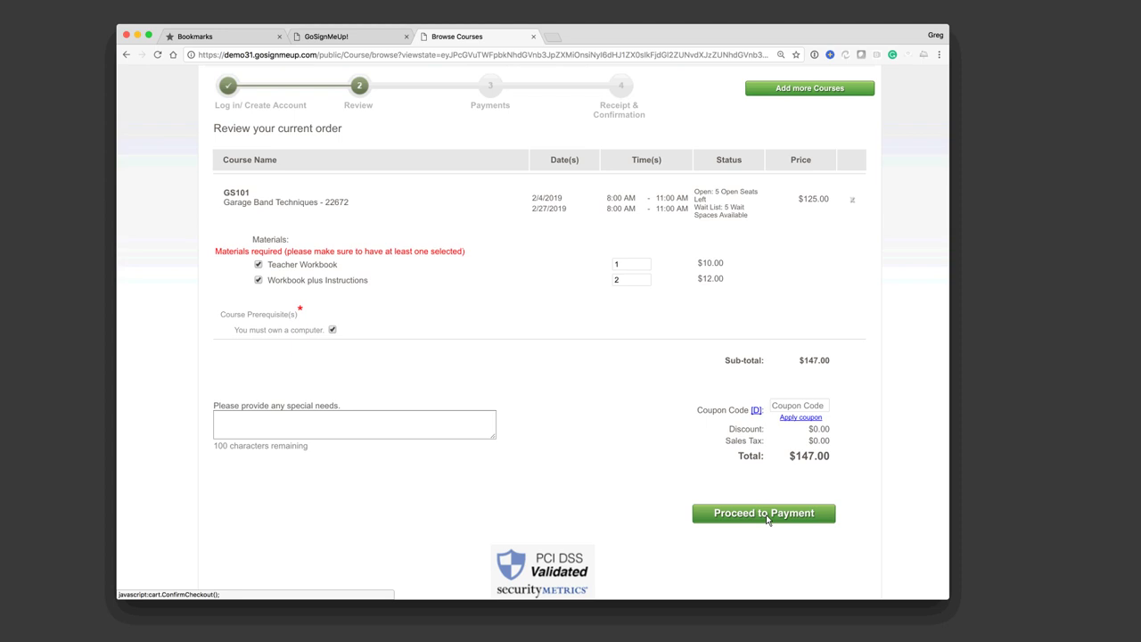
Step: Proceed to payment and choose Check as the payment method for $147.00
left_click(767, 514)
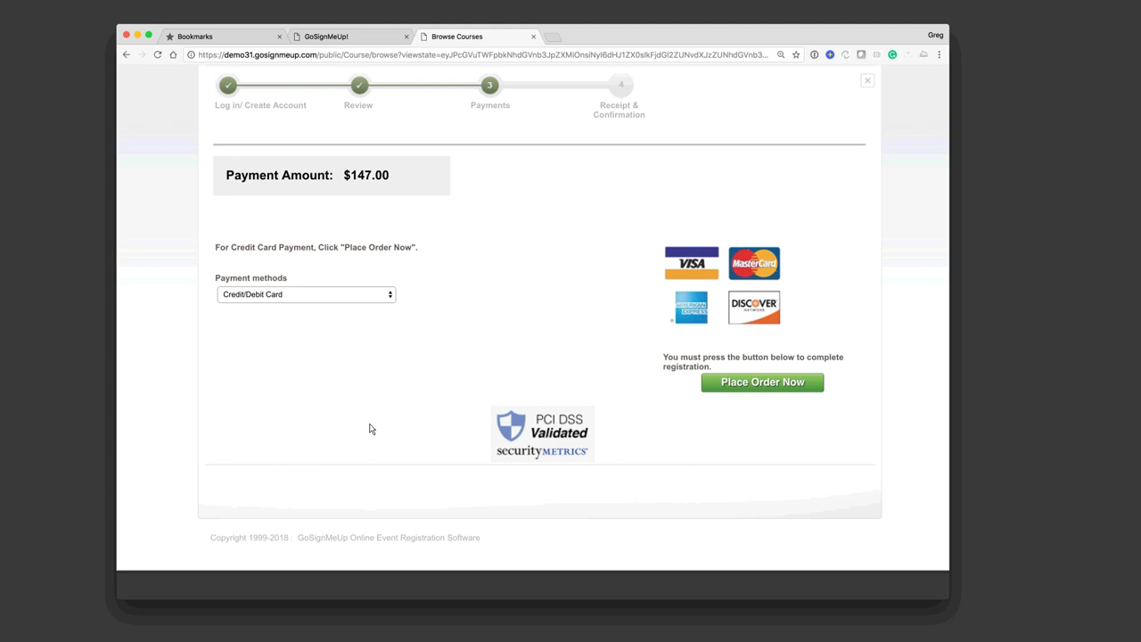
left_click(381, 295)
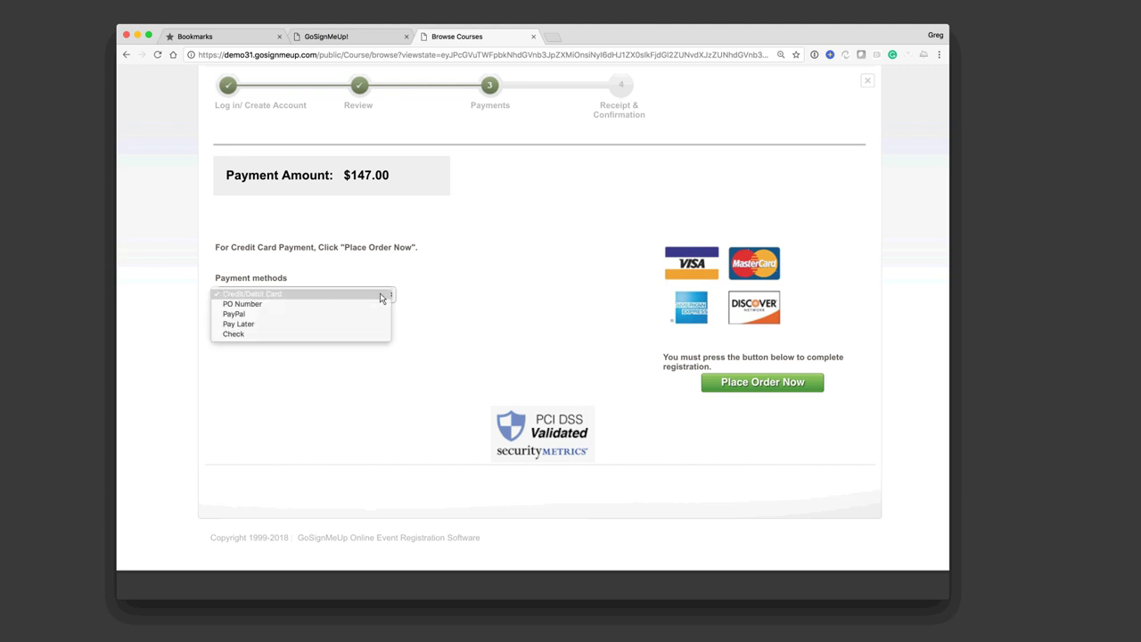
left_click(326, 334)
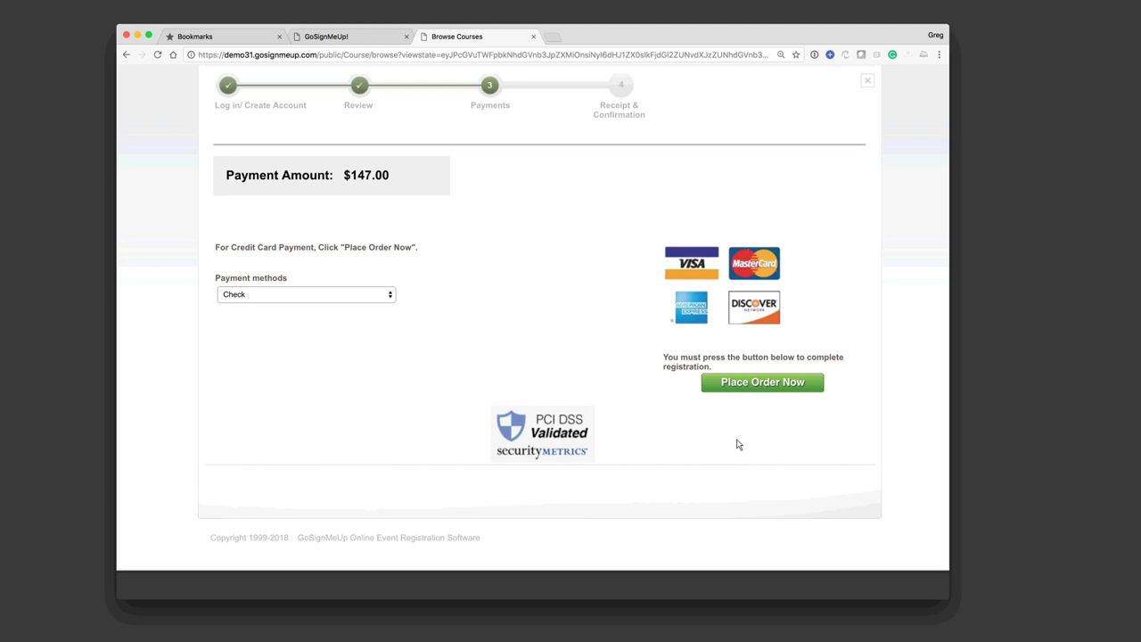
Step: Place the Garage Band Techniques order paid by check
left_click(756, 383)
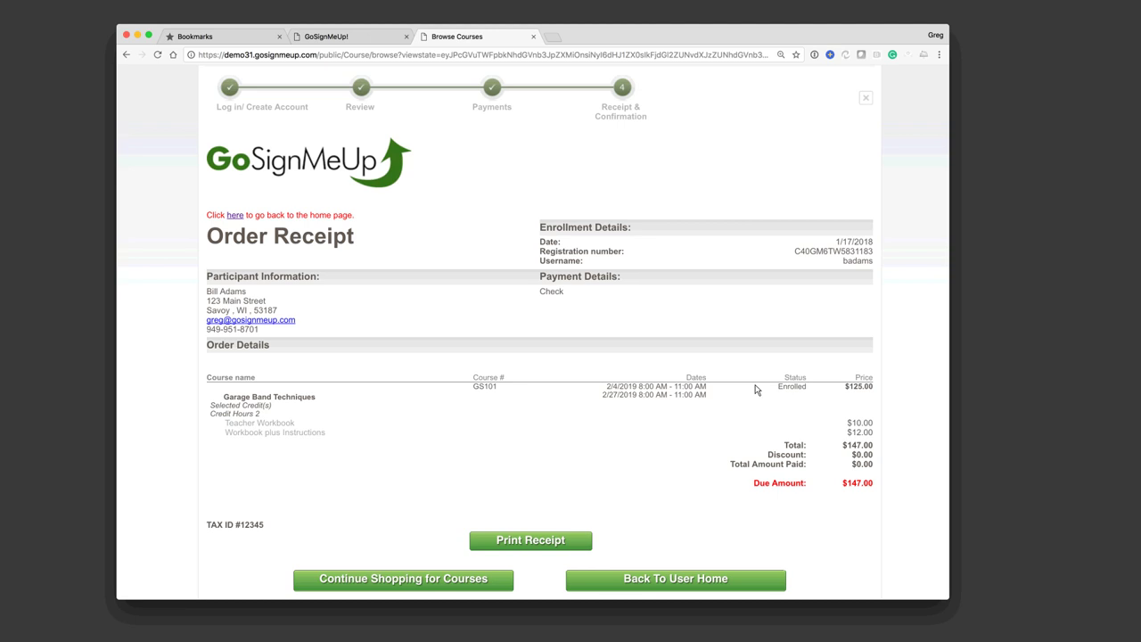
Step: Open the Overview dashboard in the GoSignMeUp! admin tab
left_click(353, 39)
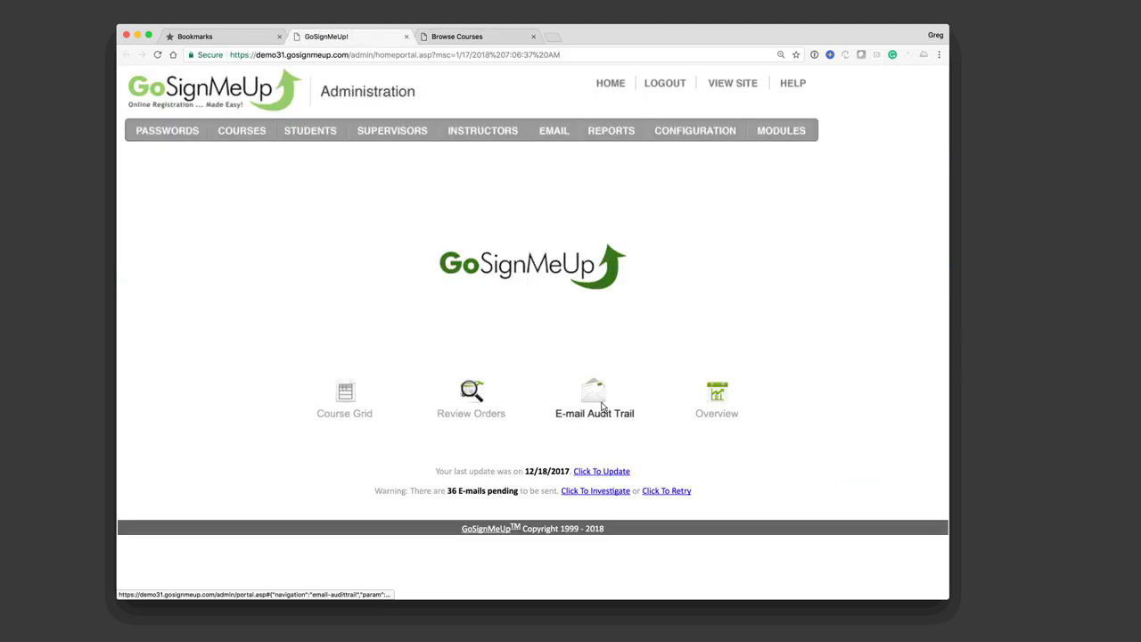
left_click(722, 405)
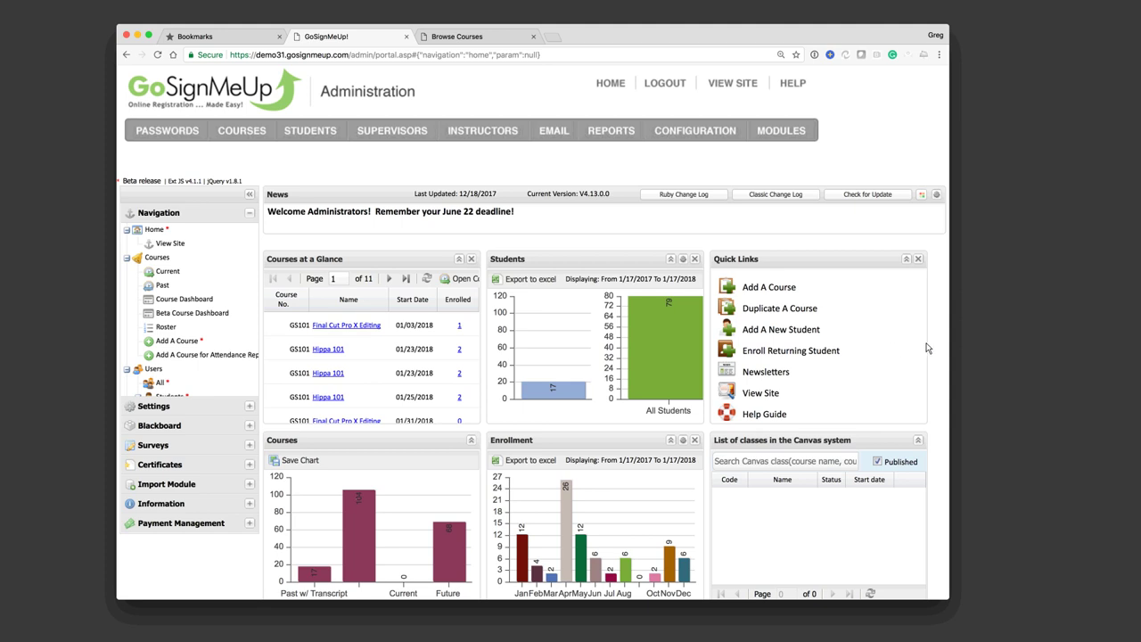
Step: Move Courses at a Glance to page 2, starting with Garage Band Basics
scroll(934, 355, "down", 1)
scroll(934, 355, "down", 3)
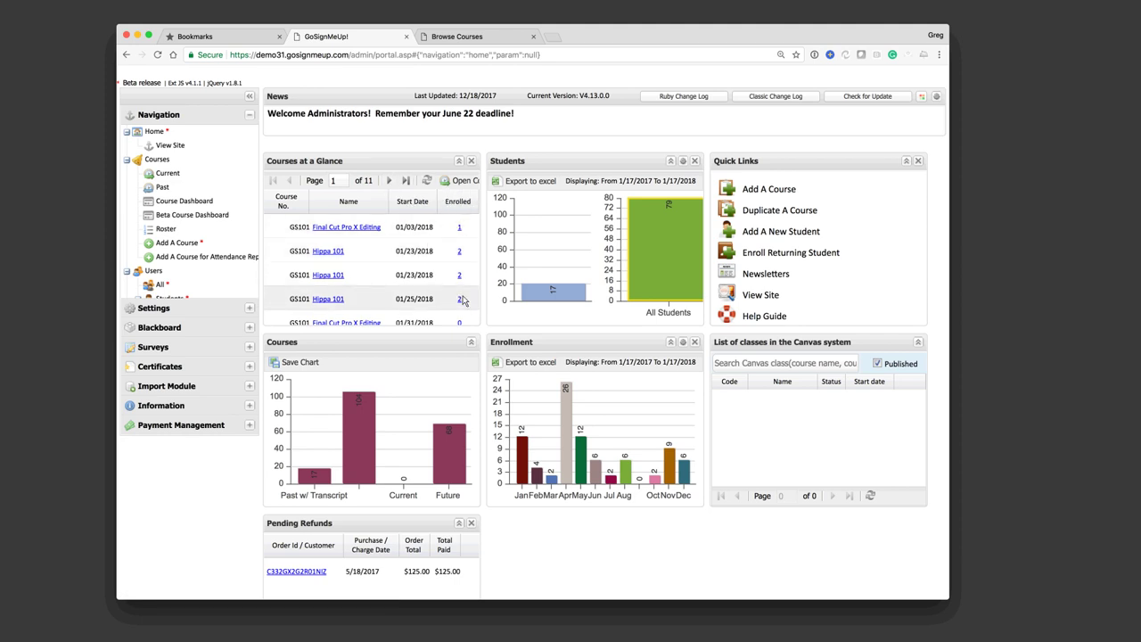
left_click(389, 181)
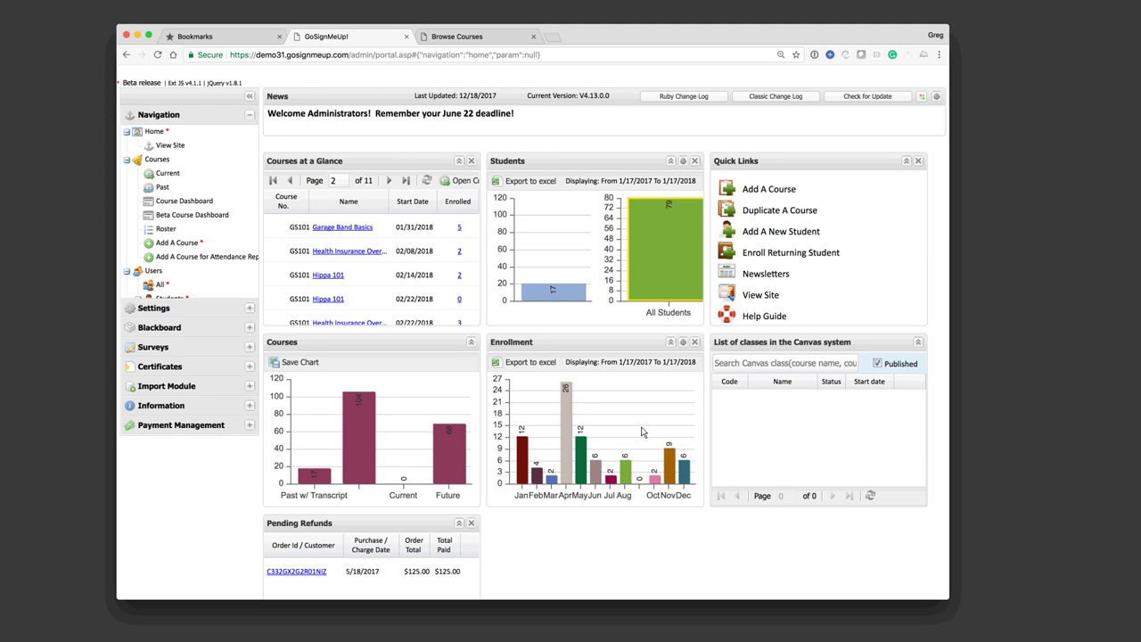
Step: Show Current courses in the grid, trying the Past filter before returning to Current
left_click(164, 175)
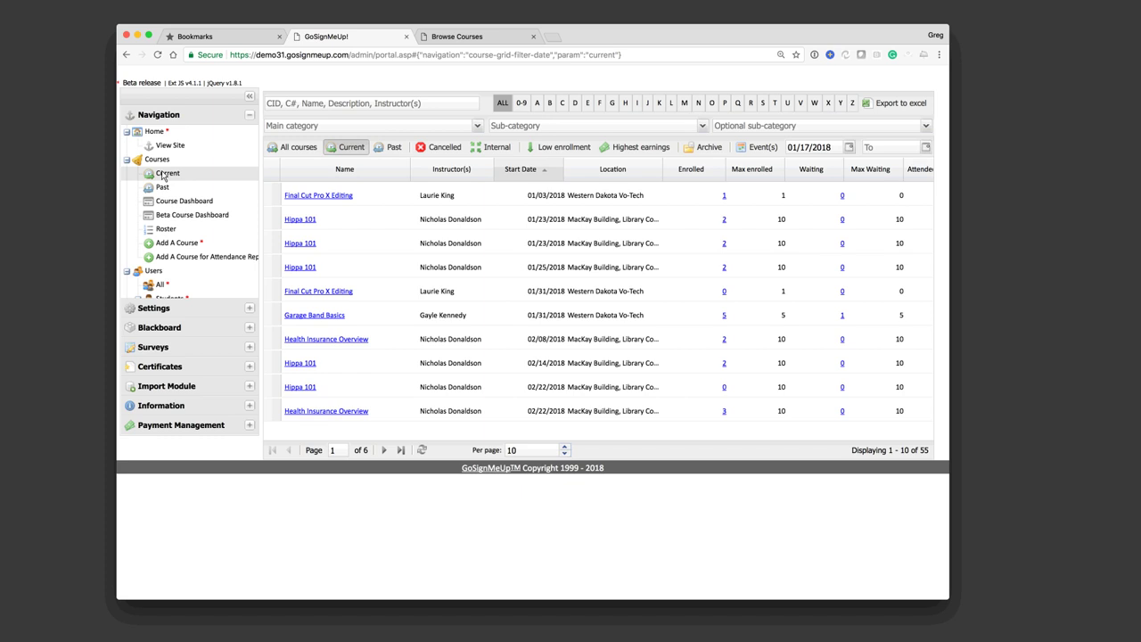
left_click(392, 150)
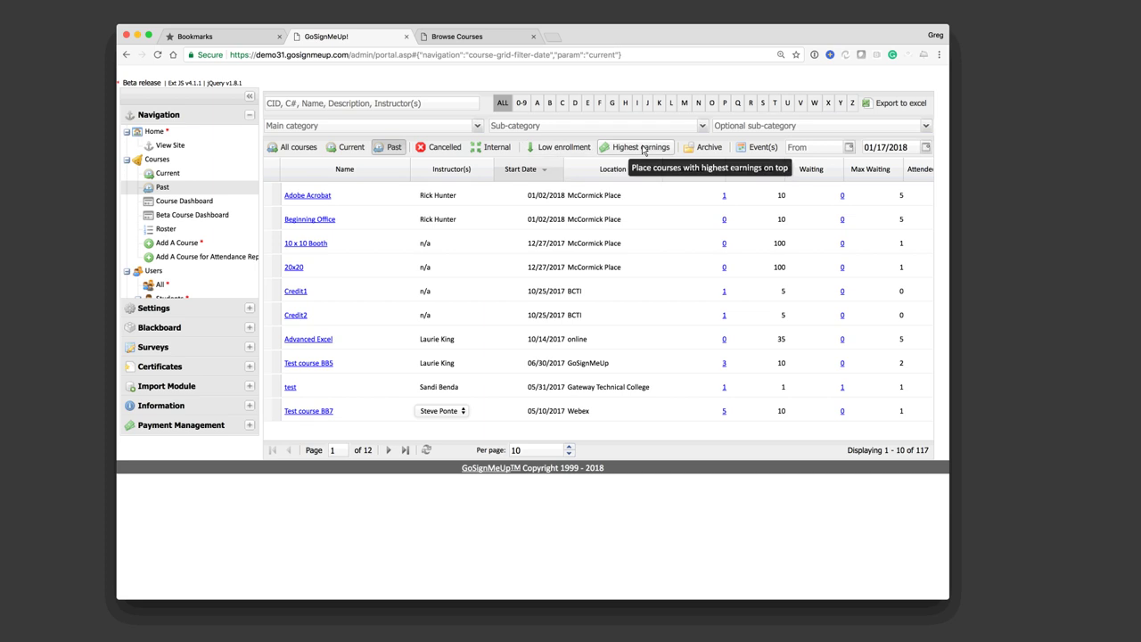
left_click(346, 147)
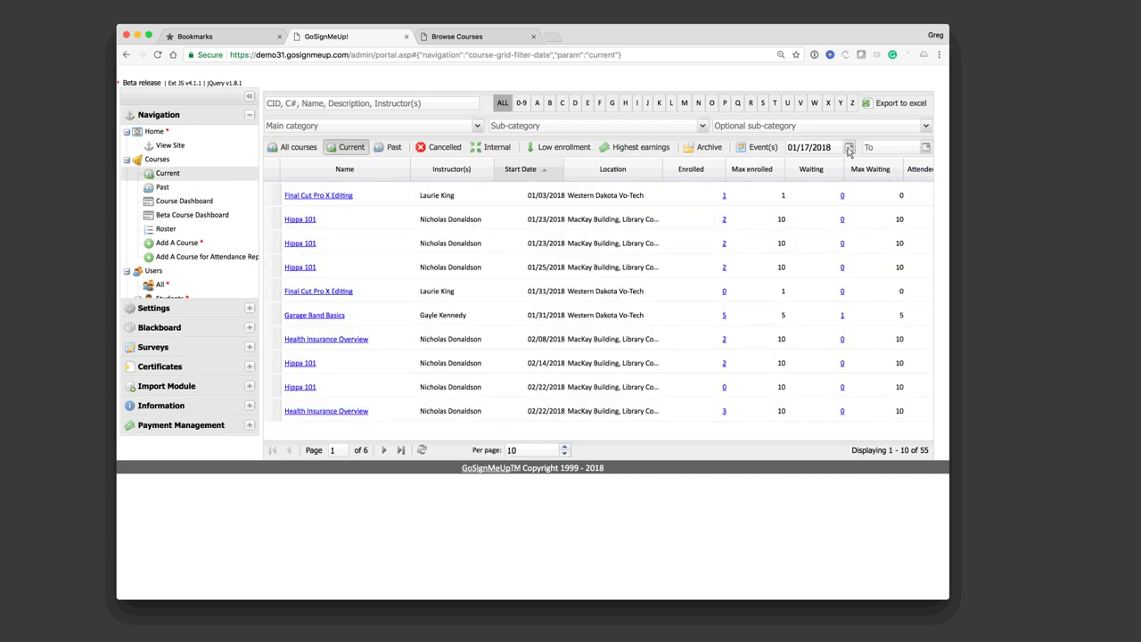
Step: Set the course grid's start date back to 07/15/2015 using the calendar
left_click(848, 147)
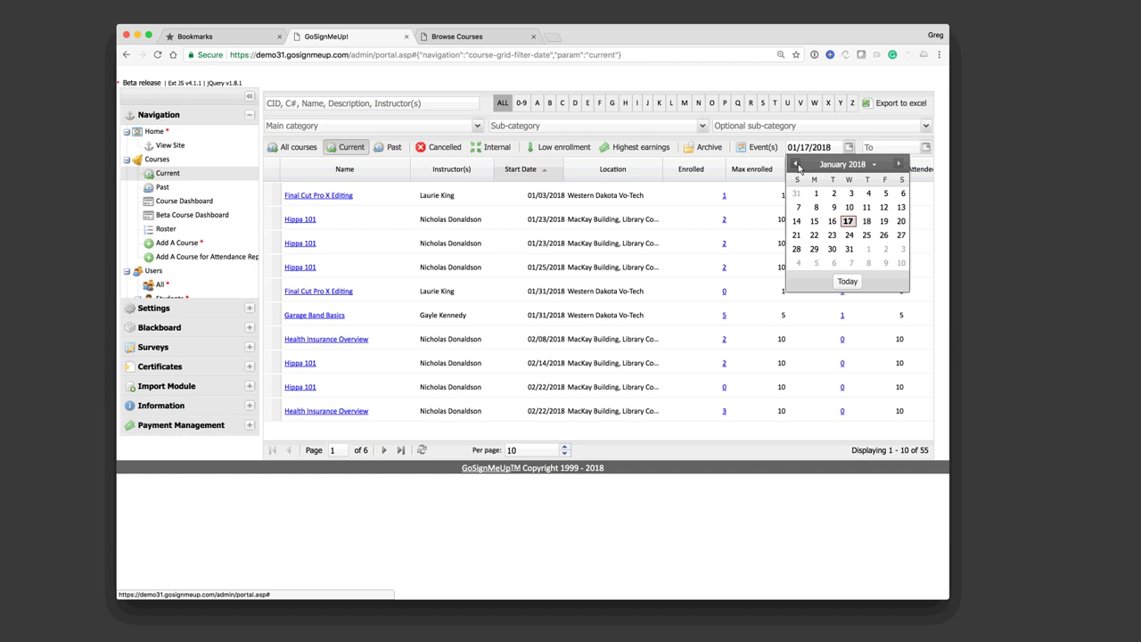
double_click(797, 165)
left_click(797, 165)
left_click(796, 165)
left_click(797, 165)
left_click(797, 164)
double_click(797, 165)
left_click(796, 165)
double_click(797, 165)
left_click(797, 165)
double_click(796, 165)
left_click(797, 165)
double_click(797, 165)
left_click(796, 165)
left_click(797, 164)
left_click(797, 165)
left_click(797, 164)
left_click(851, 220)
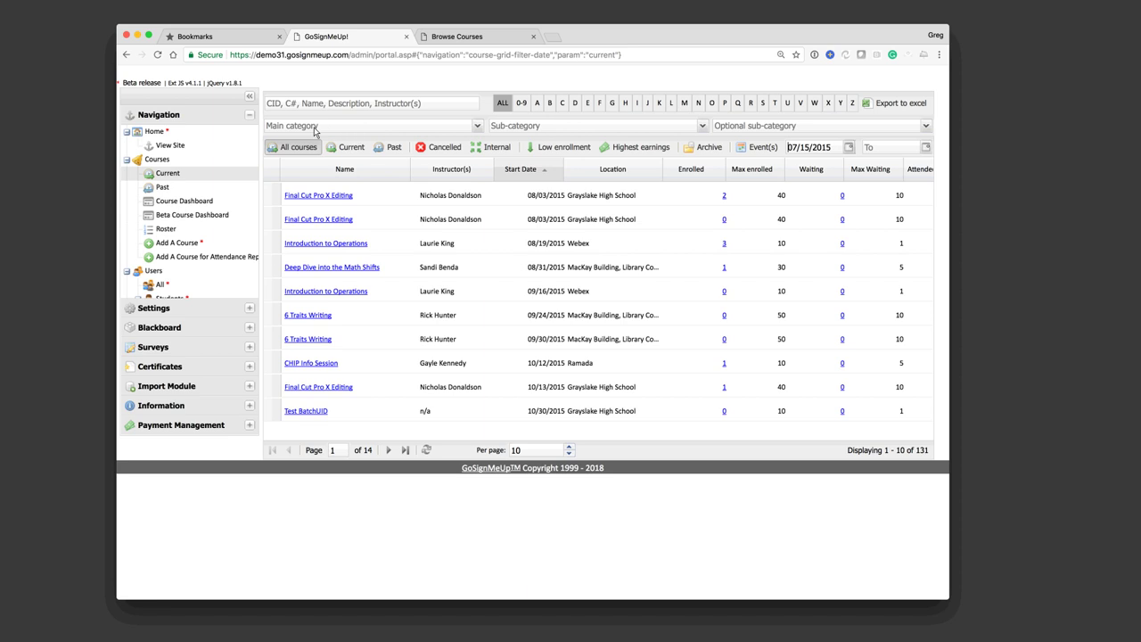
Step: Filter the course grid to the Technology Training main category
left_click(478, 126)
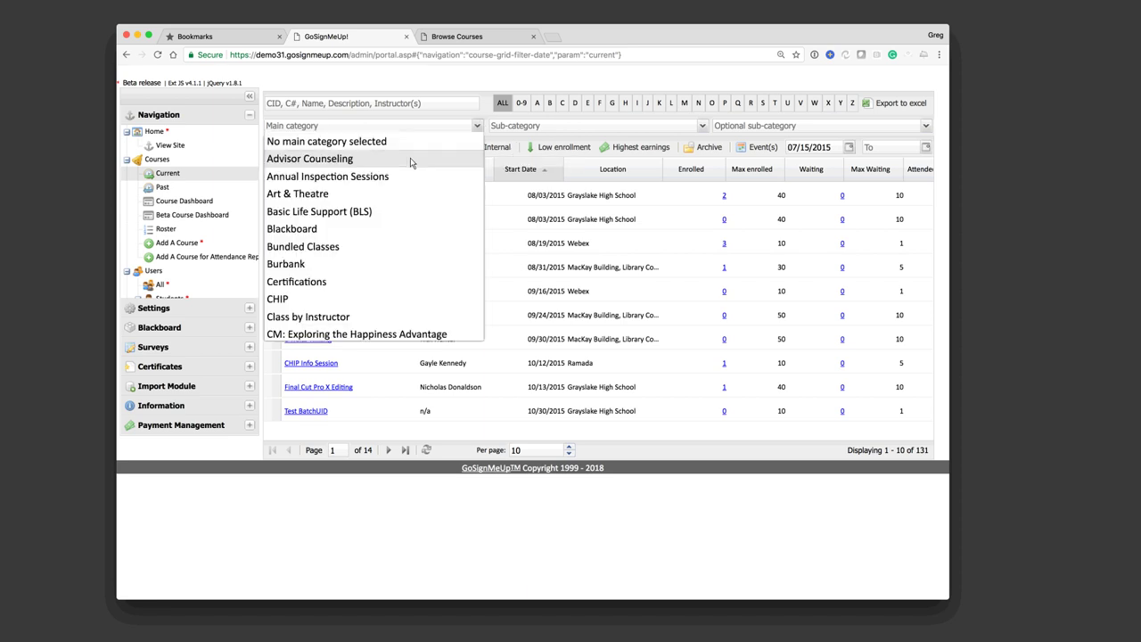
scroll(368, 234, "down", 2)
scroll(368, 235, "down", 2)
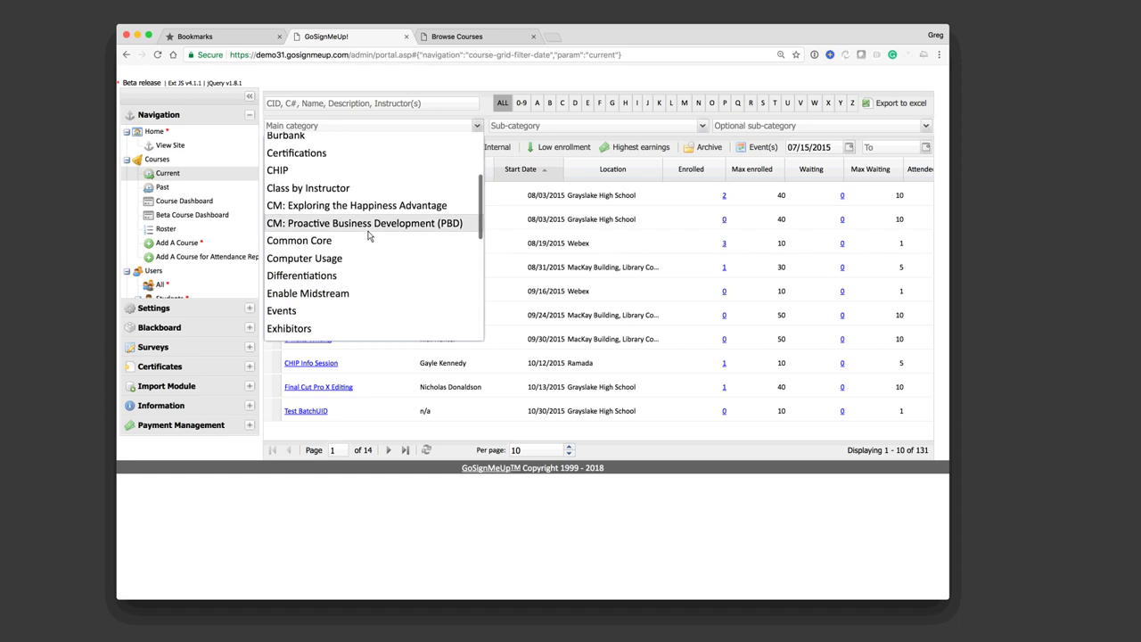
scroll(368, 234, "down", 3)
scroll(368, 235, "down", 5)
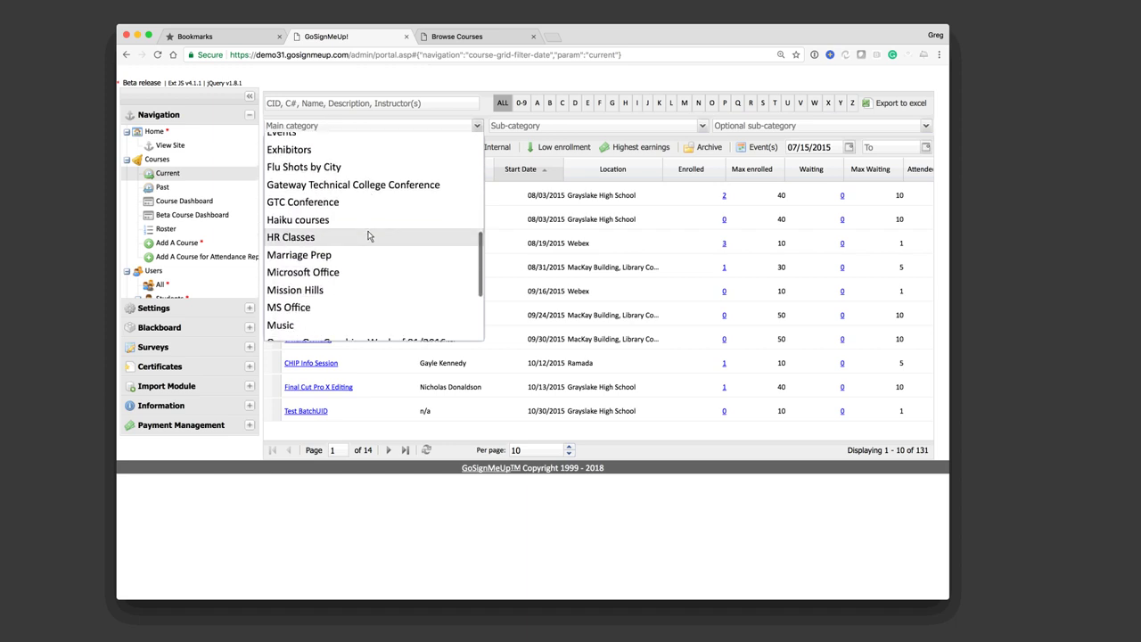
scroll(368, 235, "down", 5)
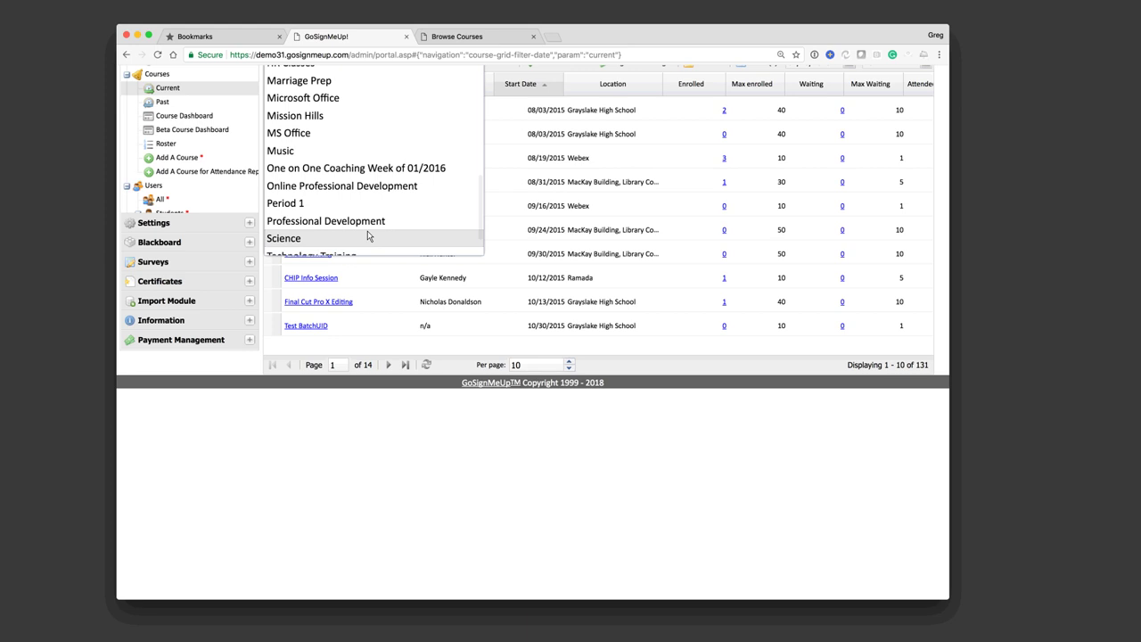
scroll(368, 235, "up", 3)
scroll(368, 235, "down", 4)
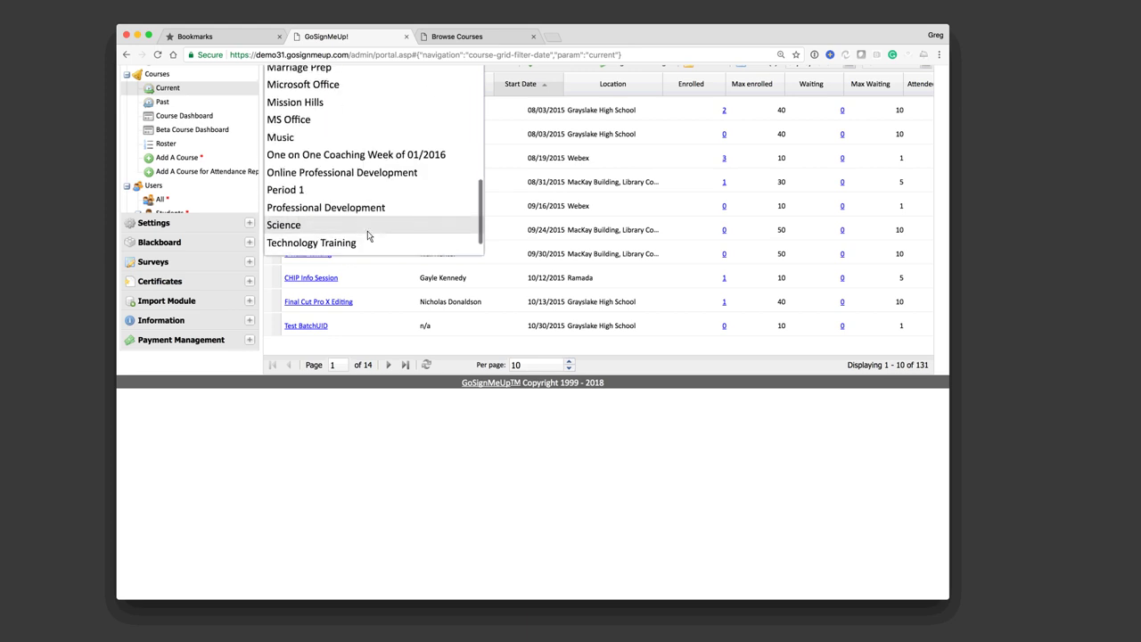
left_click(335, 241)
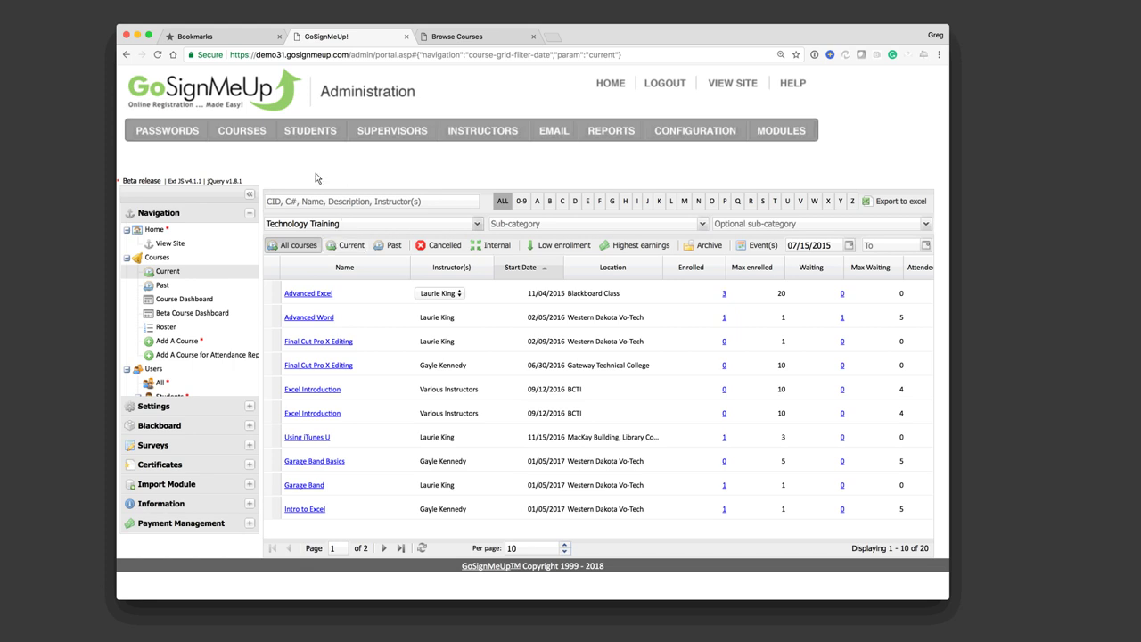
Step: Replace the 'excel' search with the instructor's name to list six courses, then try adjusting column headers
left_click(330, 203)
type("excel")
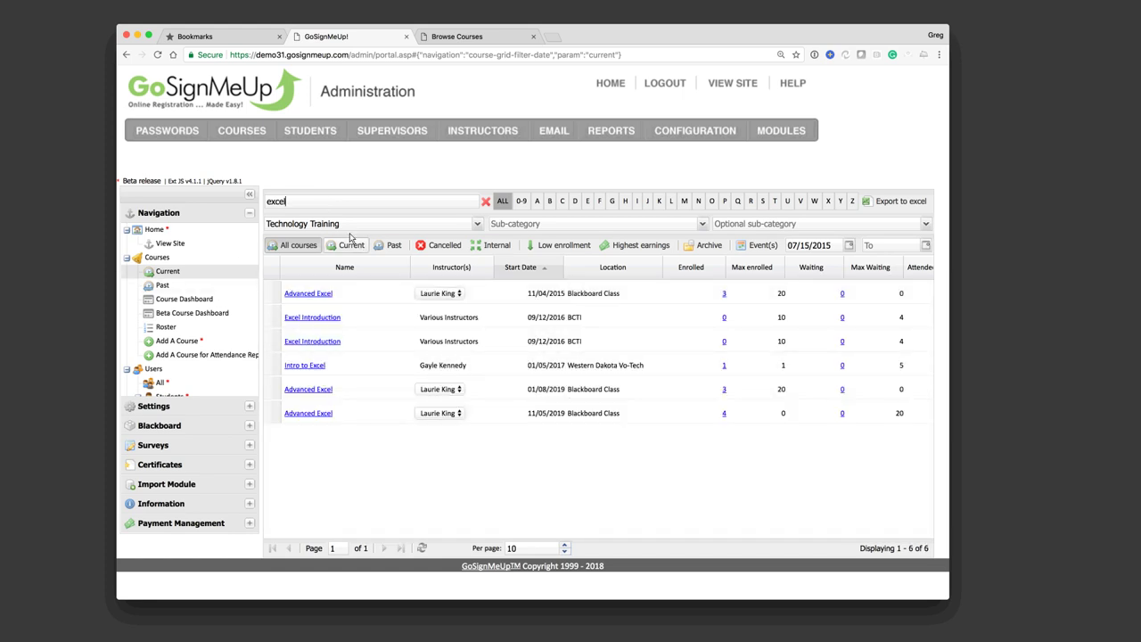
key("BackSpace")
key("BackSpace")
key("BackSpace")
key("BackSpace")
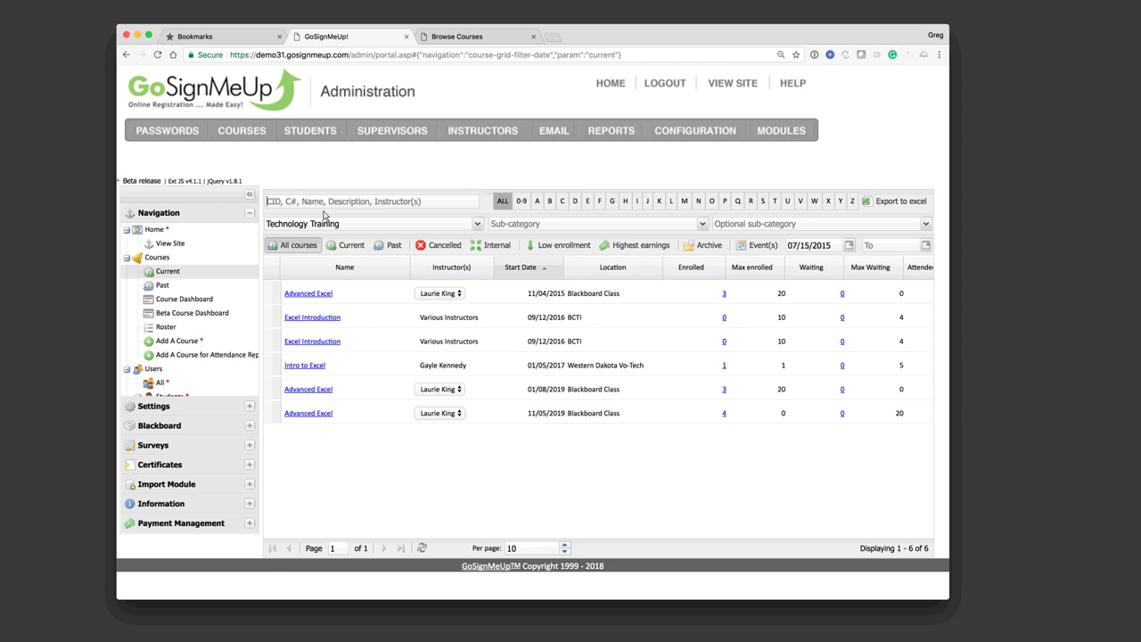
type("Gayle")
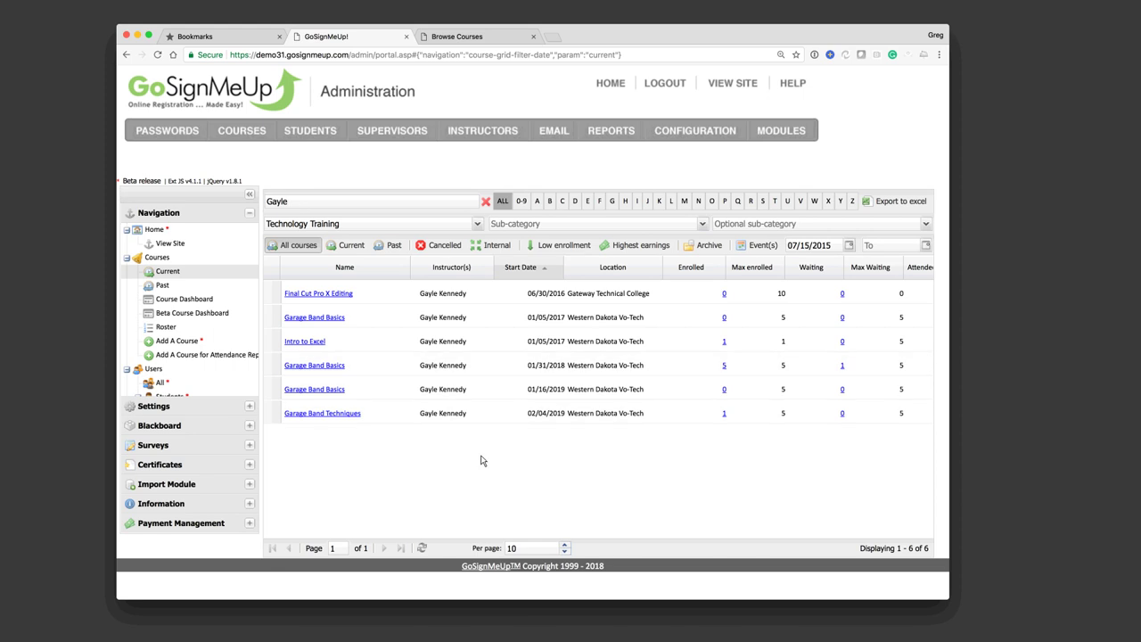
left_click_drag(429, 271, 484, 282)
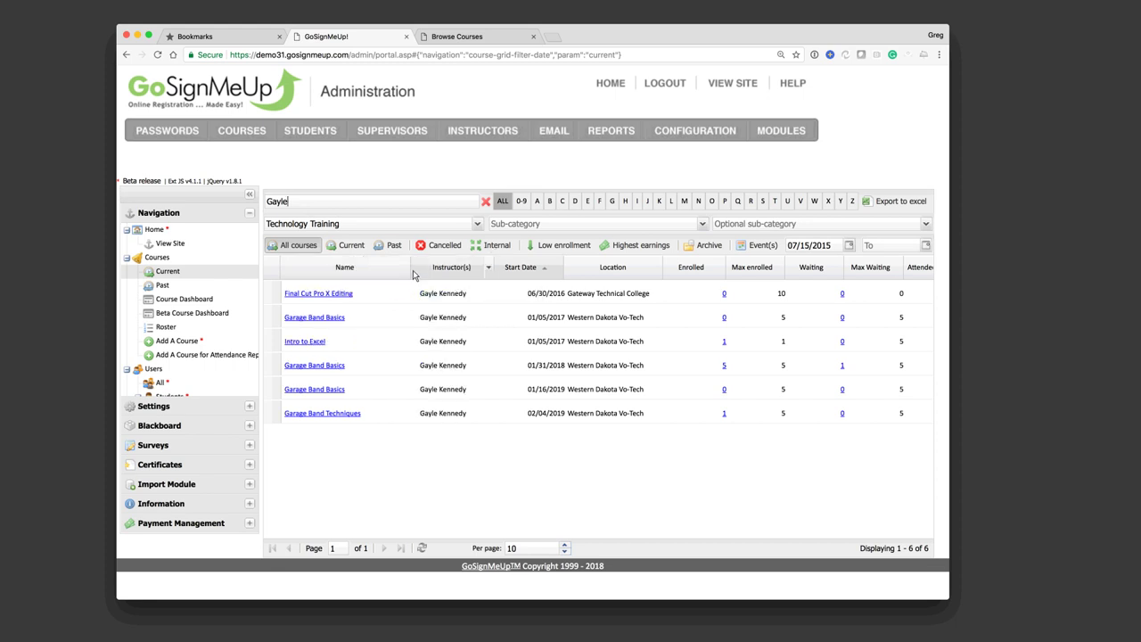
mouse_move(412, 273)
left_mouse_down()
mouse_move(436, 279)
mouse_move(411, 280)
left_mouse_up()
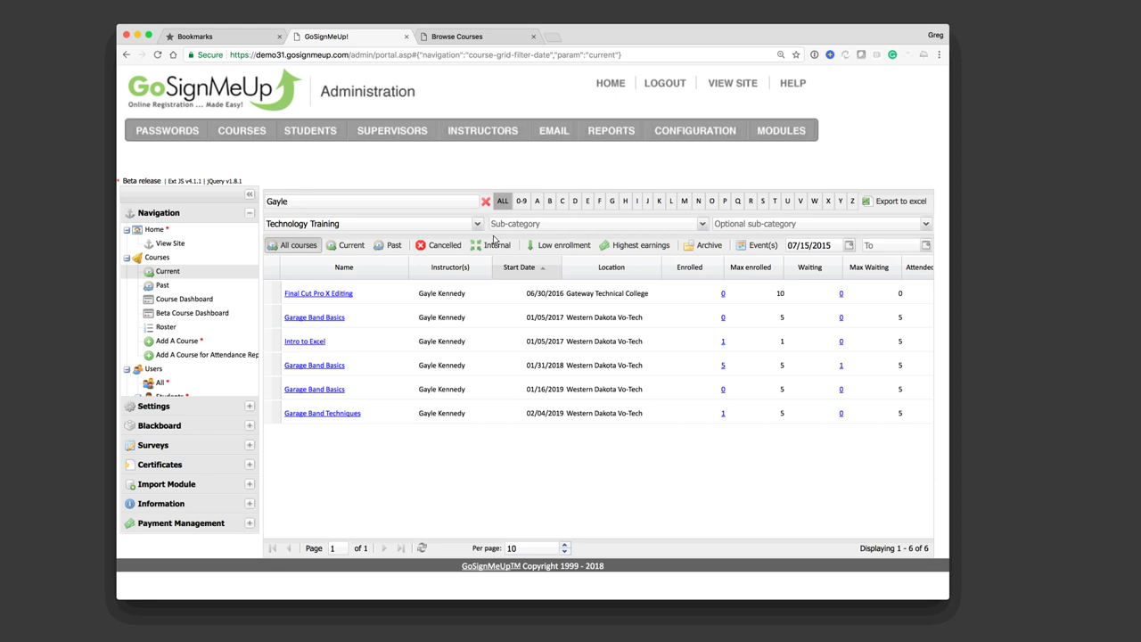
Step: Clear the instructor search and sort by Name, Instructor(s), Start Date, Location, then Enrolled descending
left_click(486, 202)
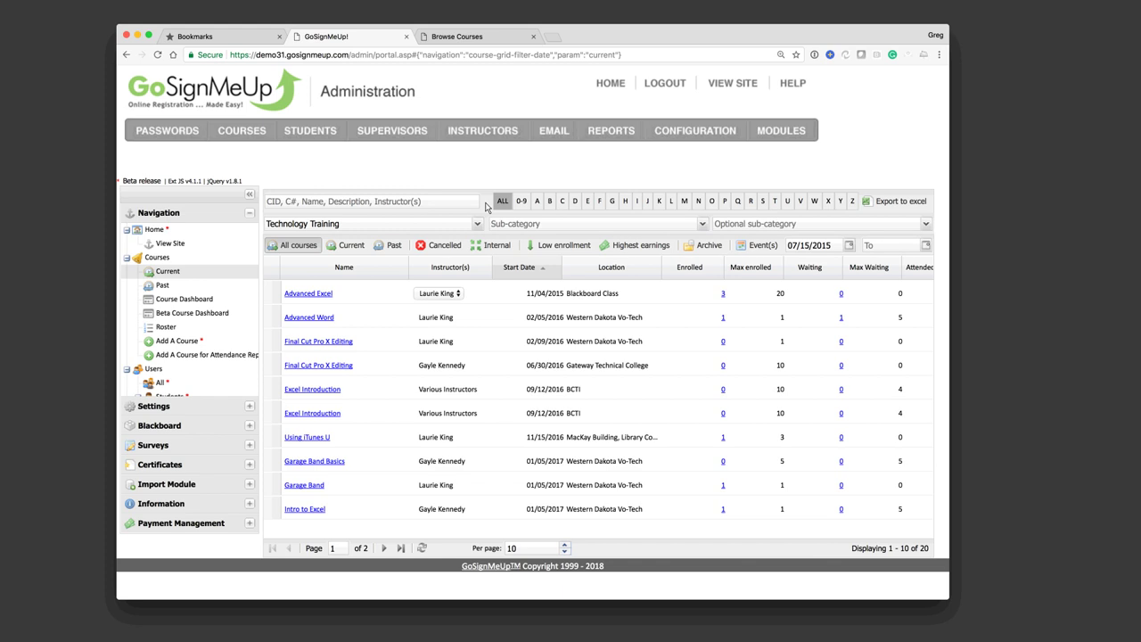
left_click(342, 269)
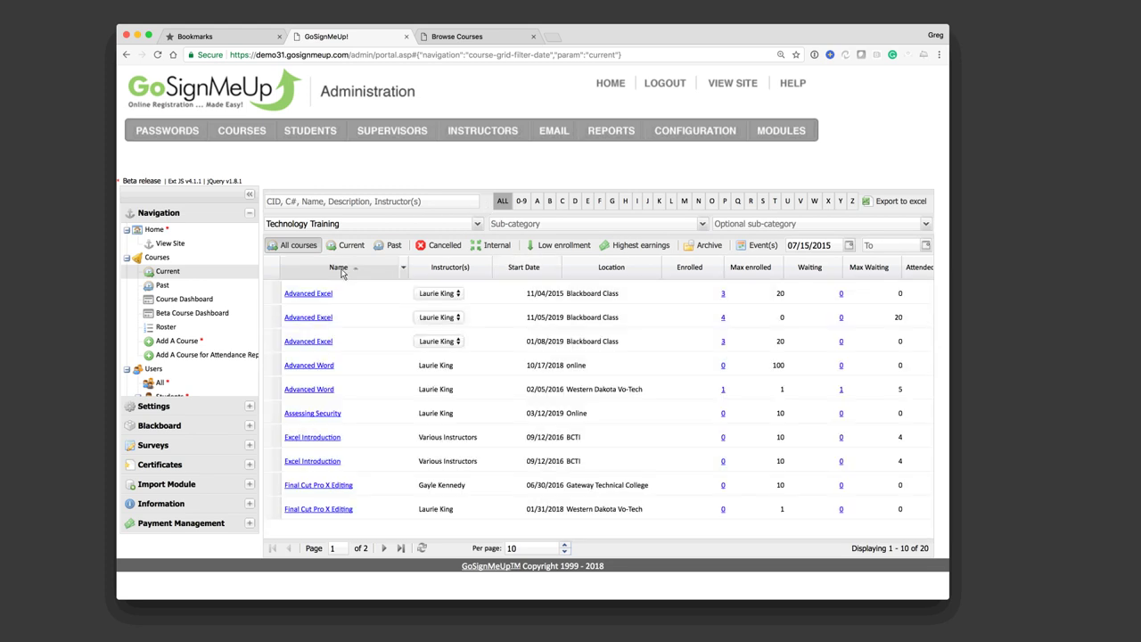
left_click(342, 271)
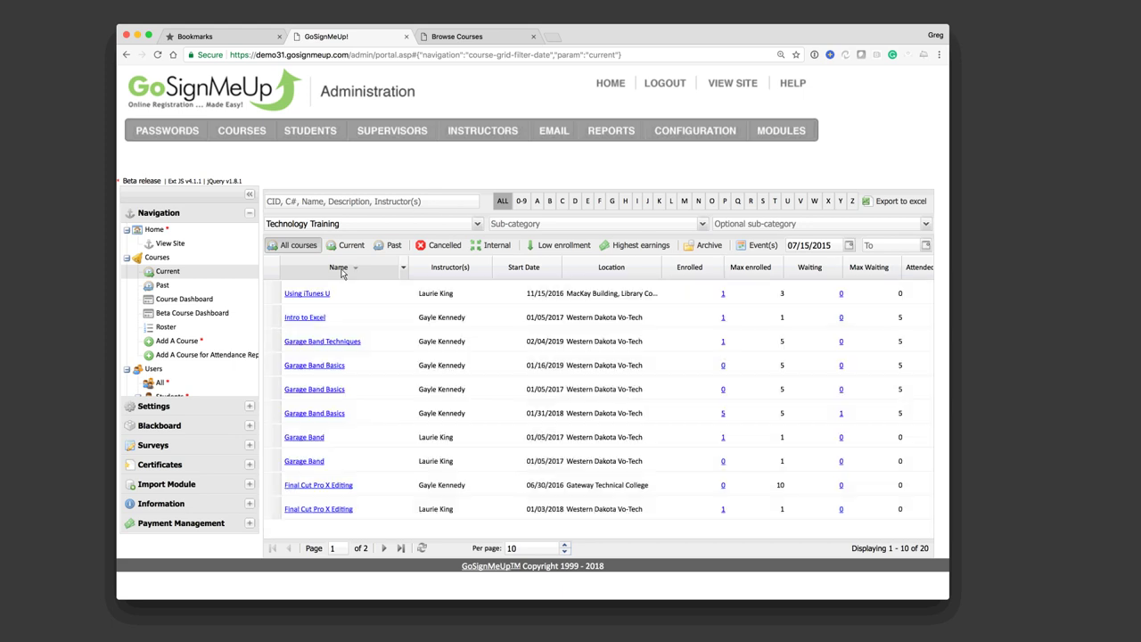
left_click(452, 271)
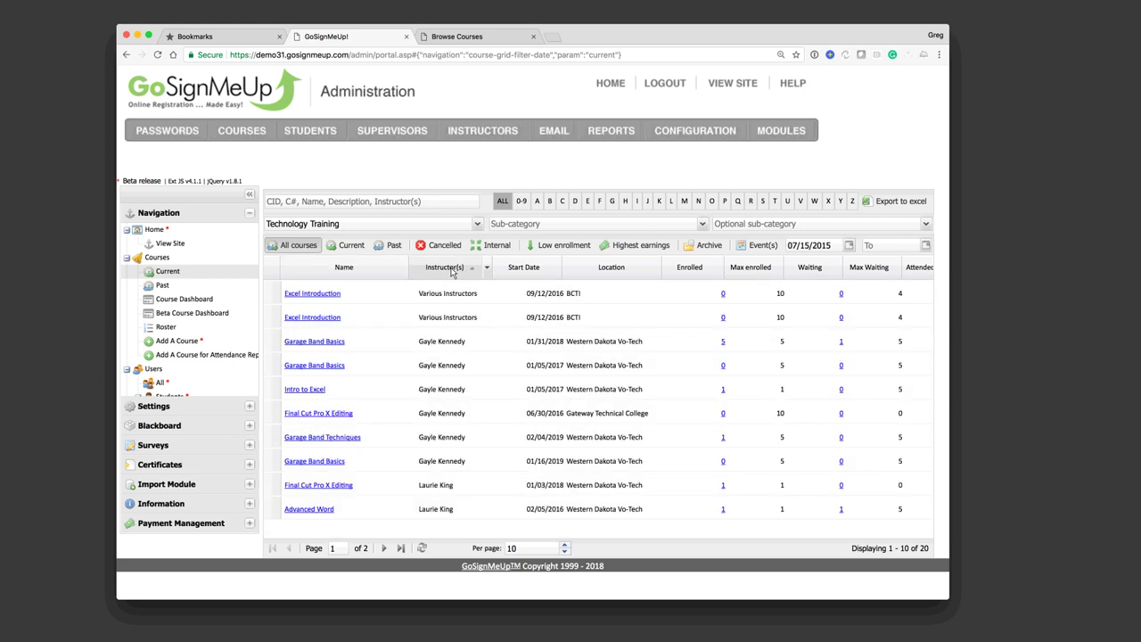
left_click(521, 271)
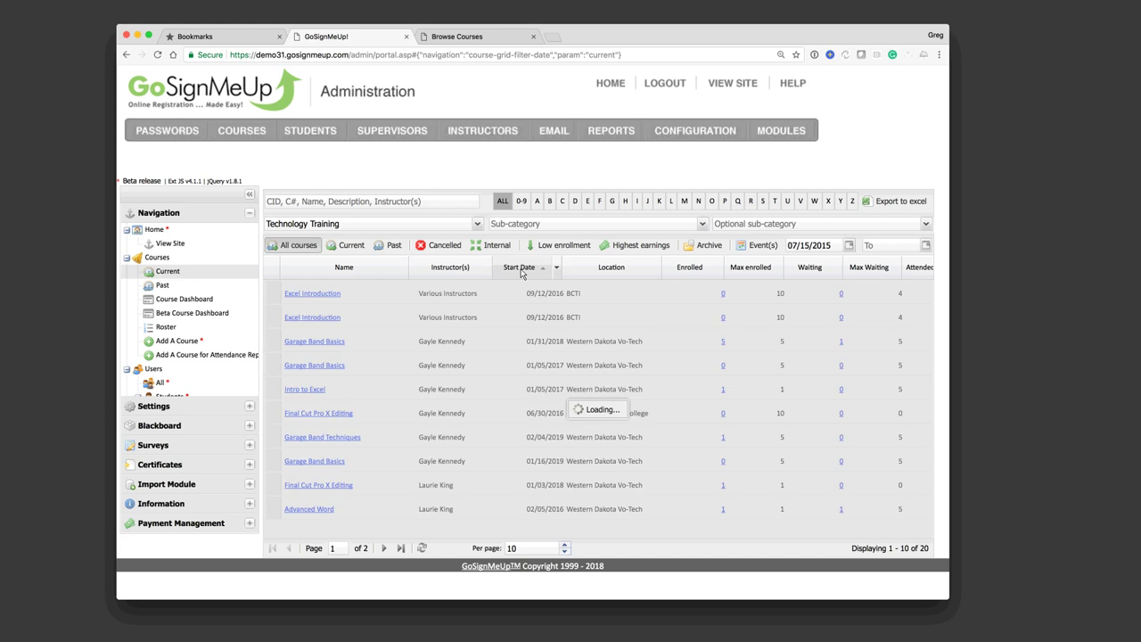
left_click(612, 277)
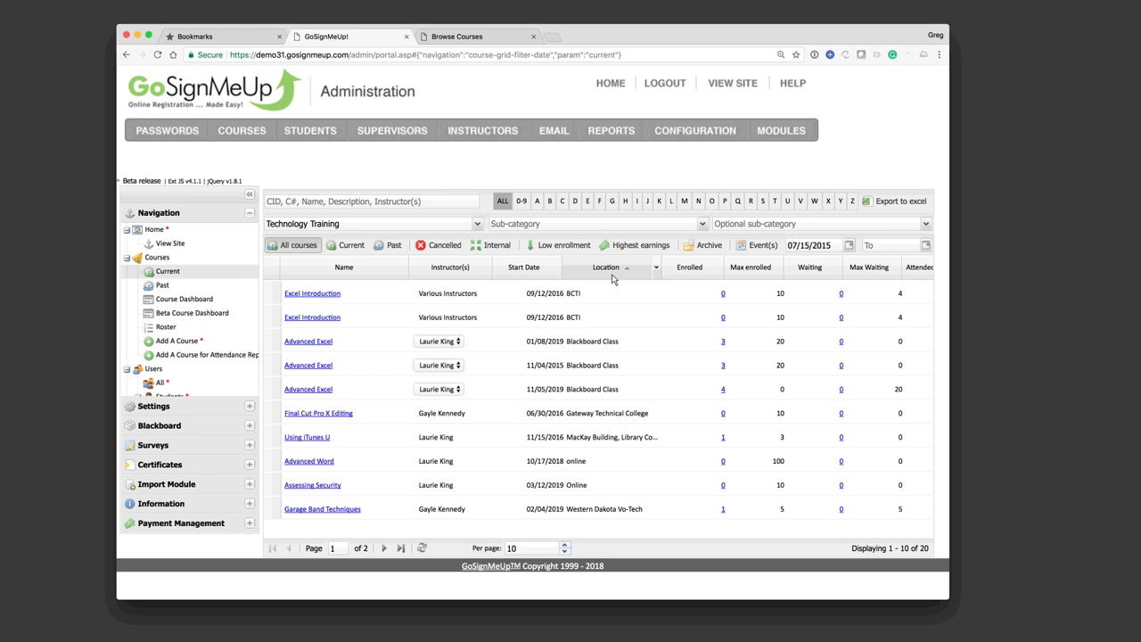
left_click(684, 277)
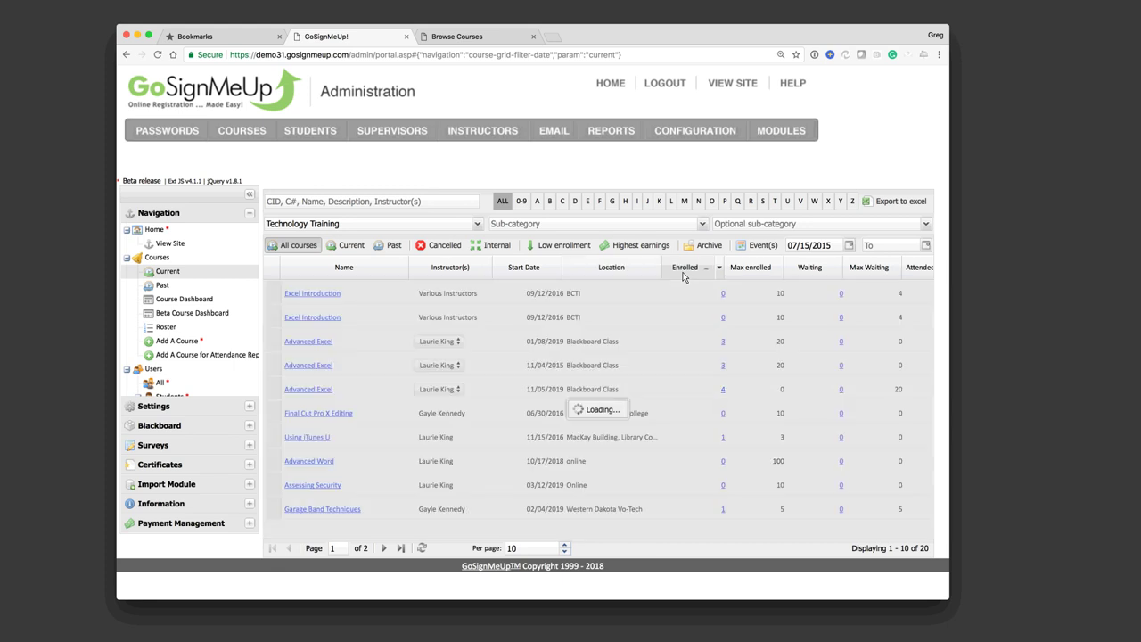
left_click(683, 277)
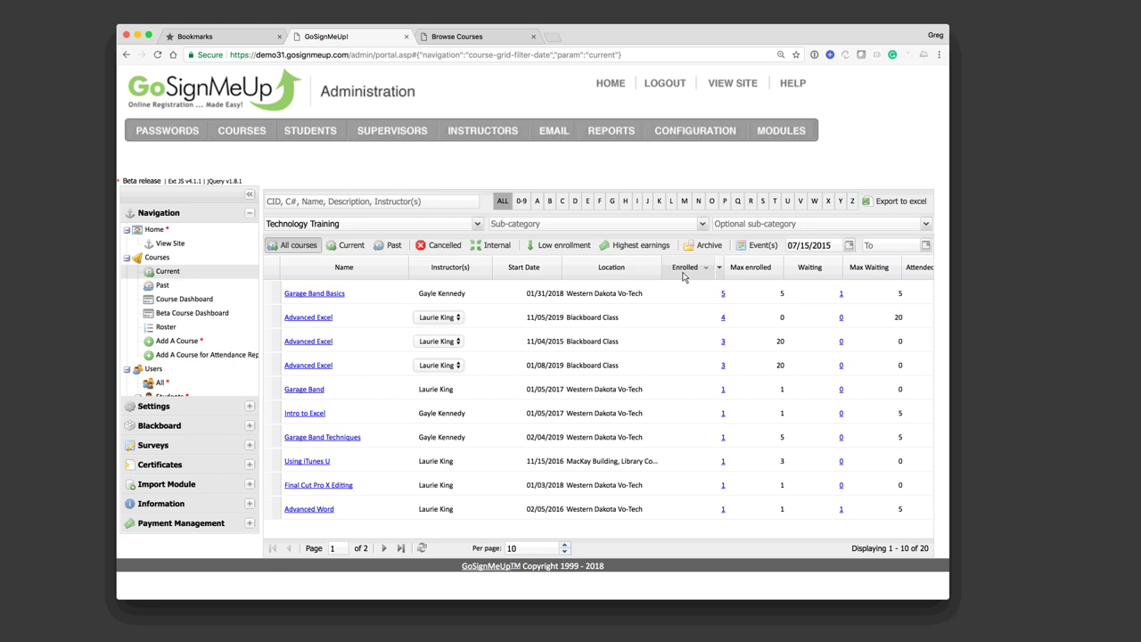
Step: Hide the Income column and add a Room column from the Income header's column options
scroll(741, 344, "right", 5)
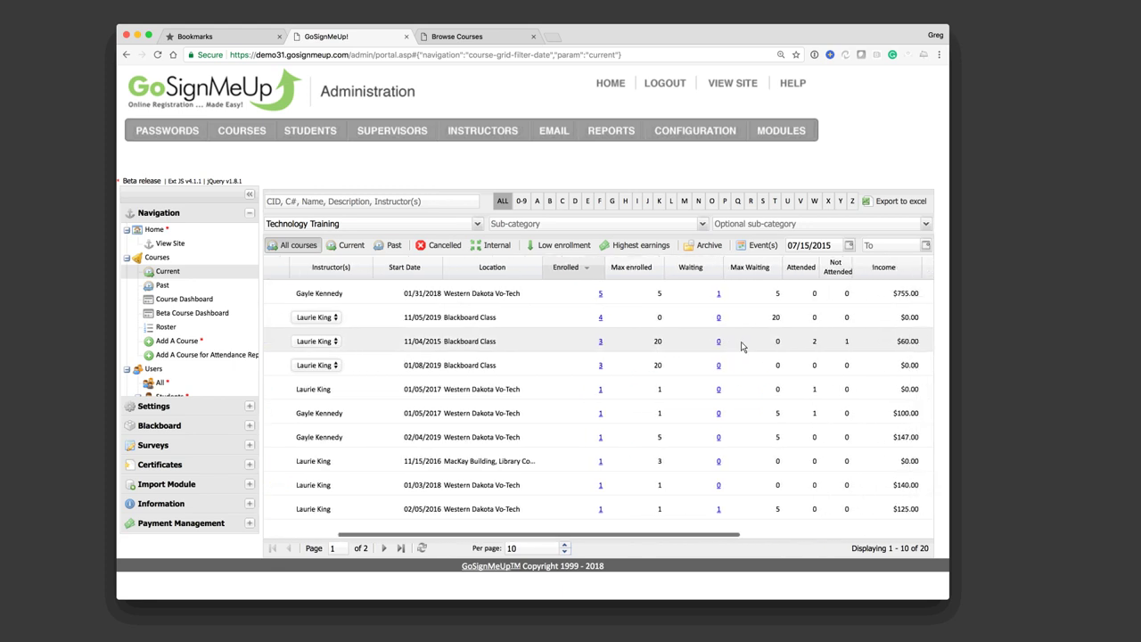
scroll(741, 344, "right", 4)
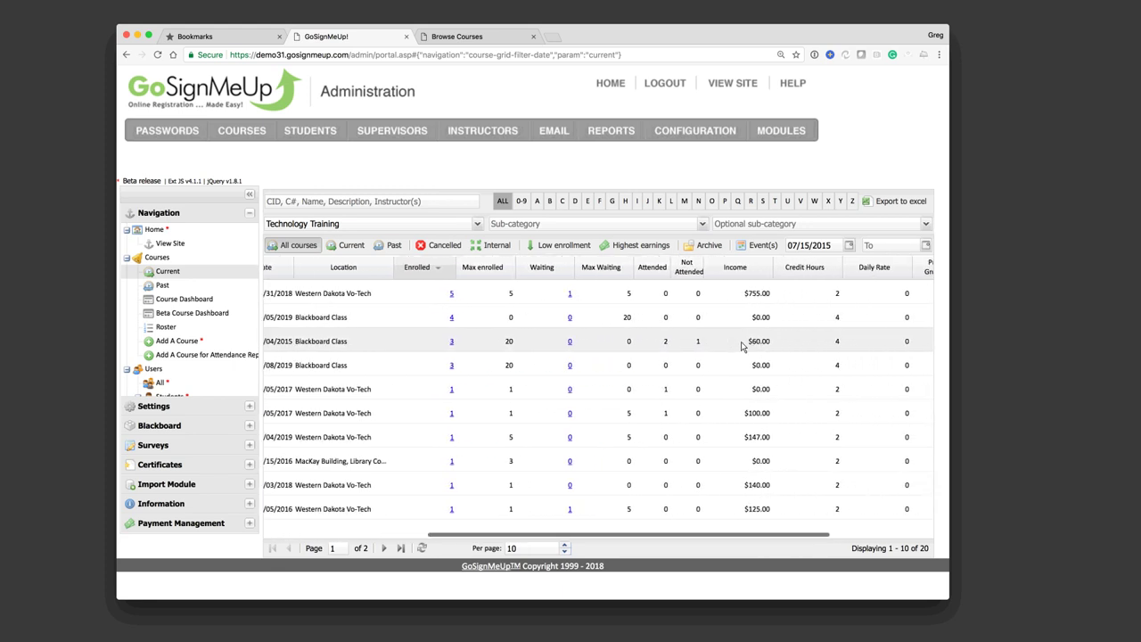
scroll(741, 344, "right", 2)
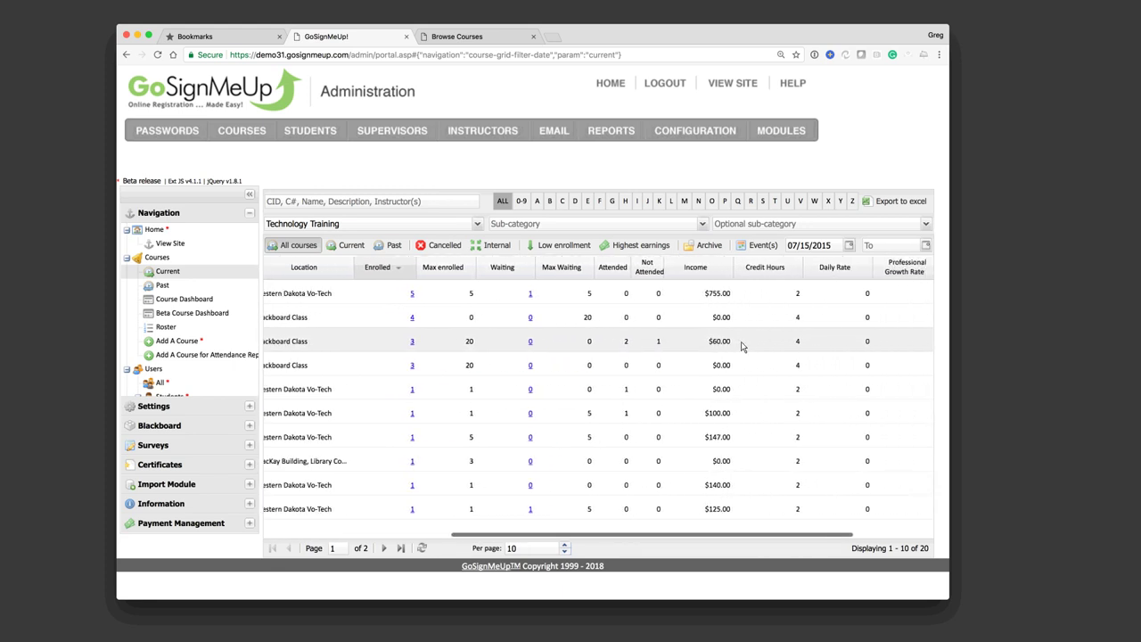
left_click(709, 269)
mouse_move(720, 338)
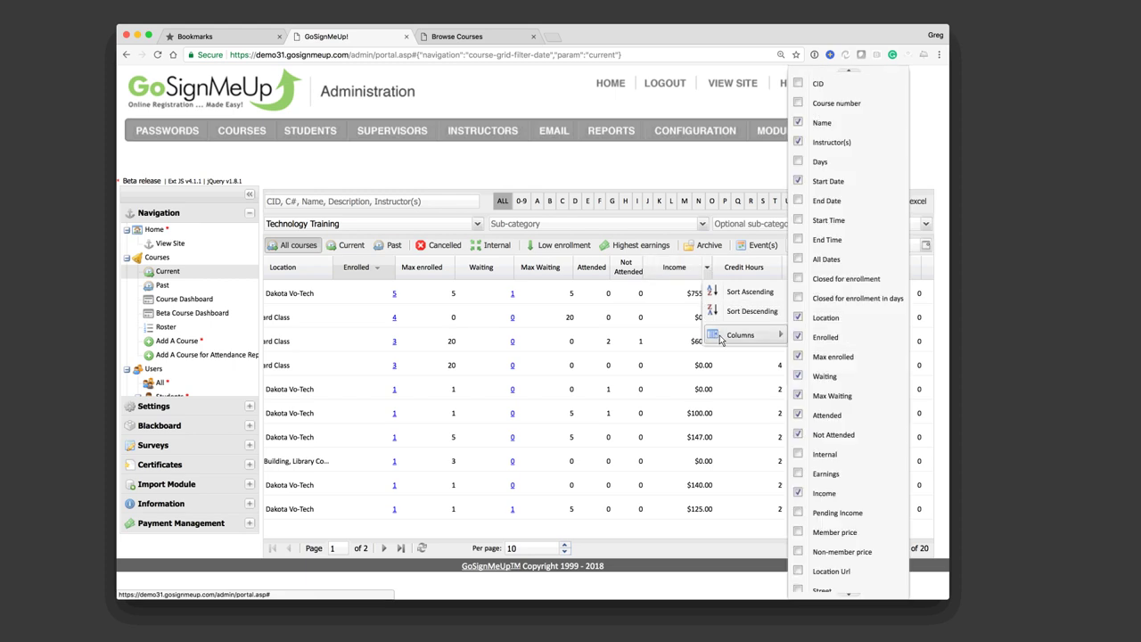
left_click(798, 495)
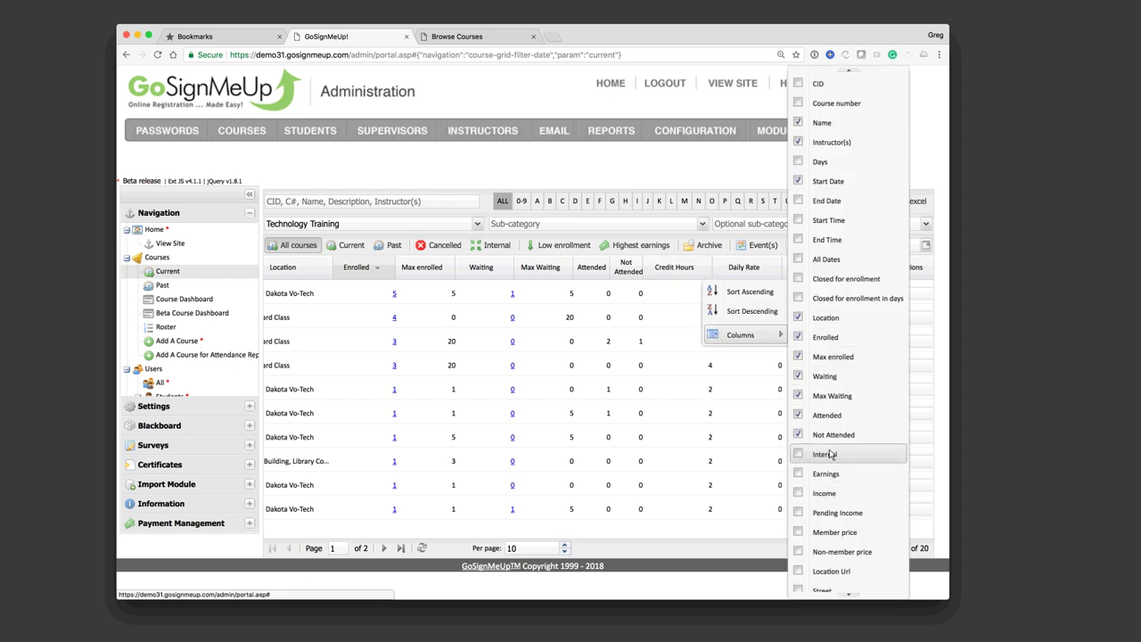
scroll(827, 396, "down", 5)
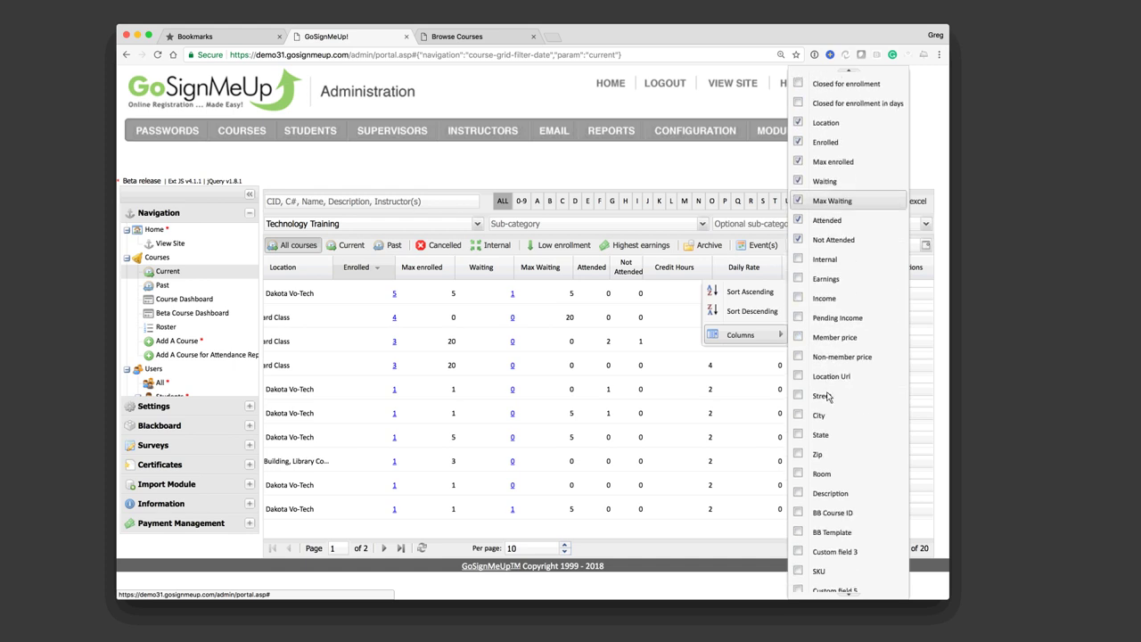
left_click(798, 474)
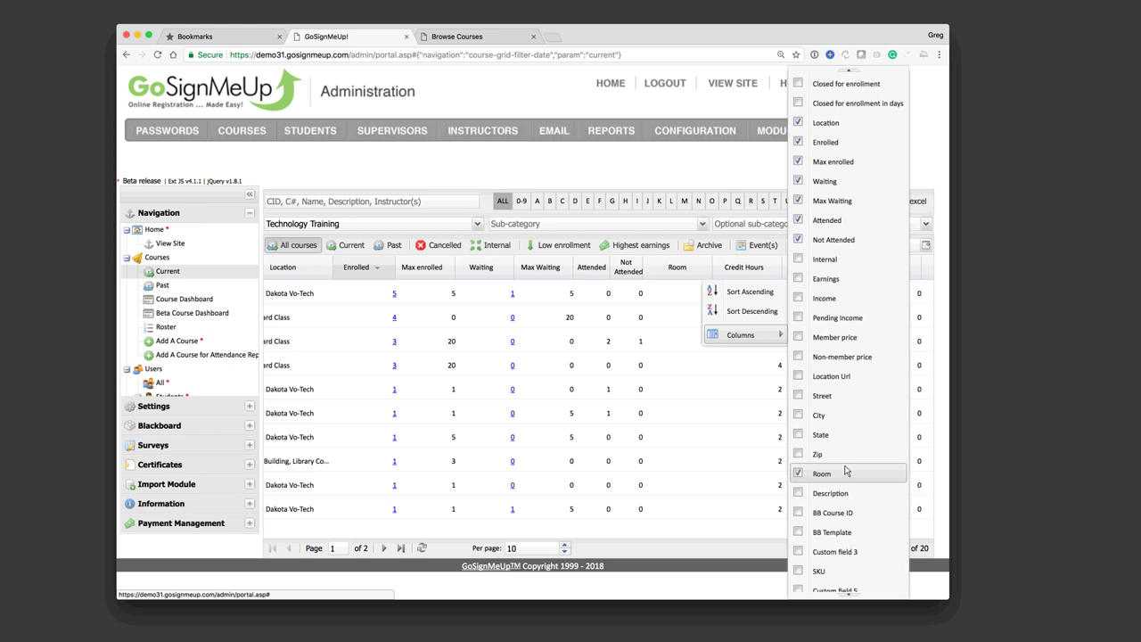
Step: Hide the Credit Hours, Daily Rate and Professional Growth Rate columns
scroll(847, 470, "down", 8)
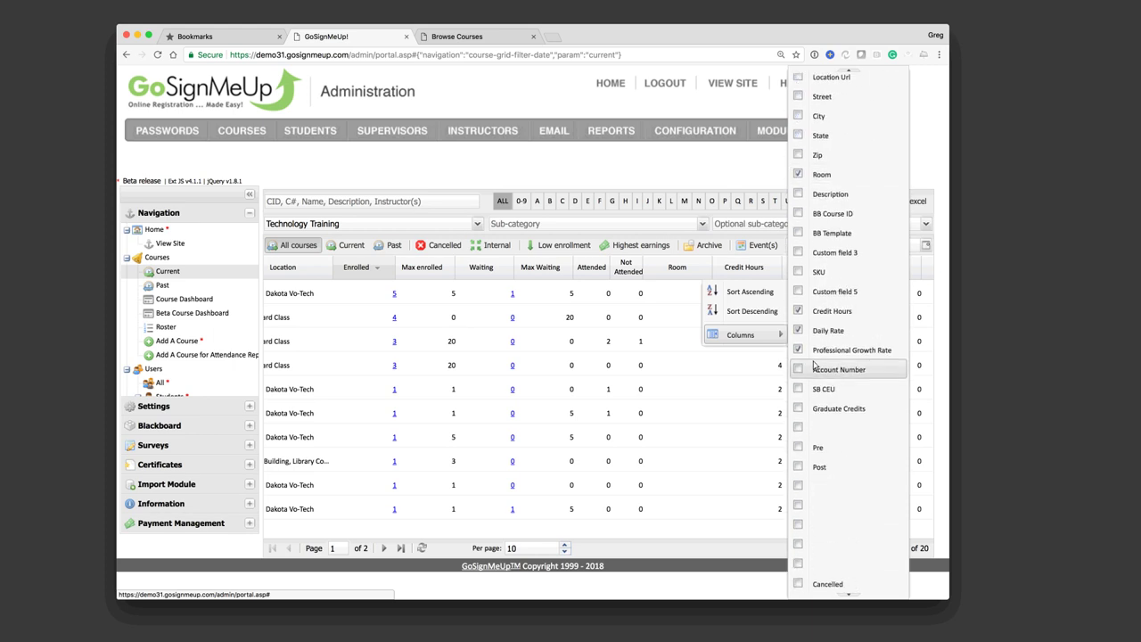
left_click(797, 312)
left_click(799, 330)
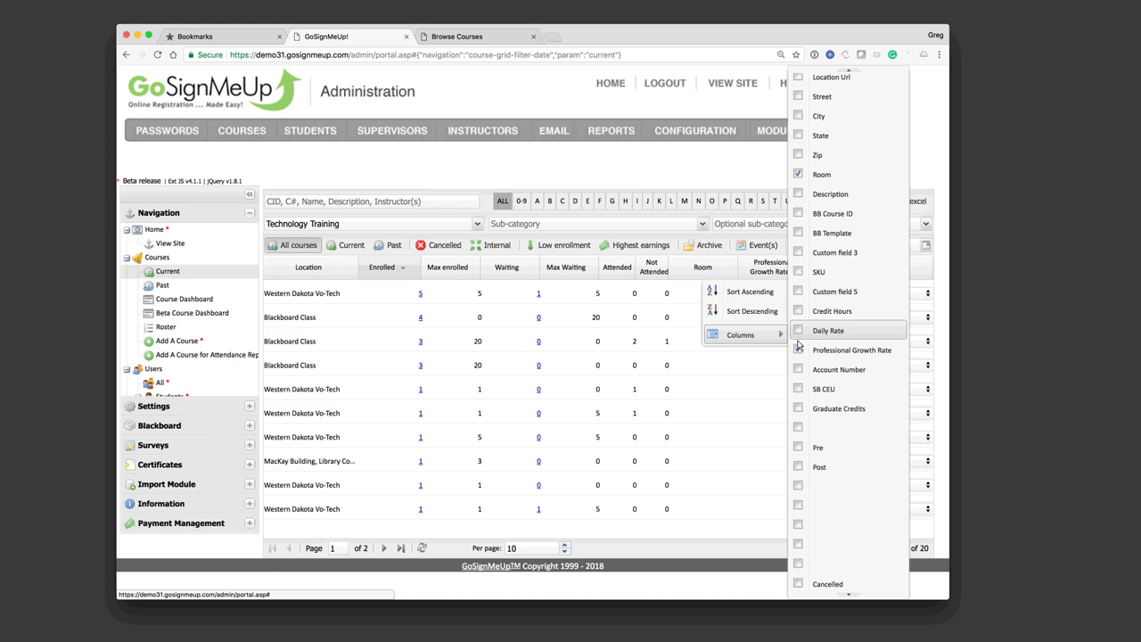
left_click(798, 350)
left_click(696, 175)
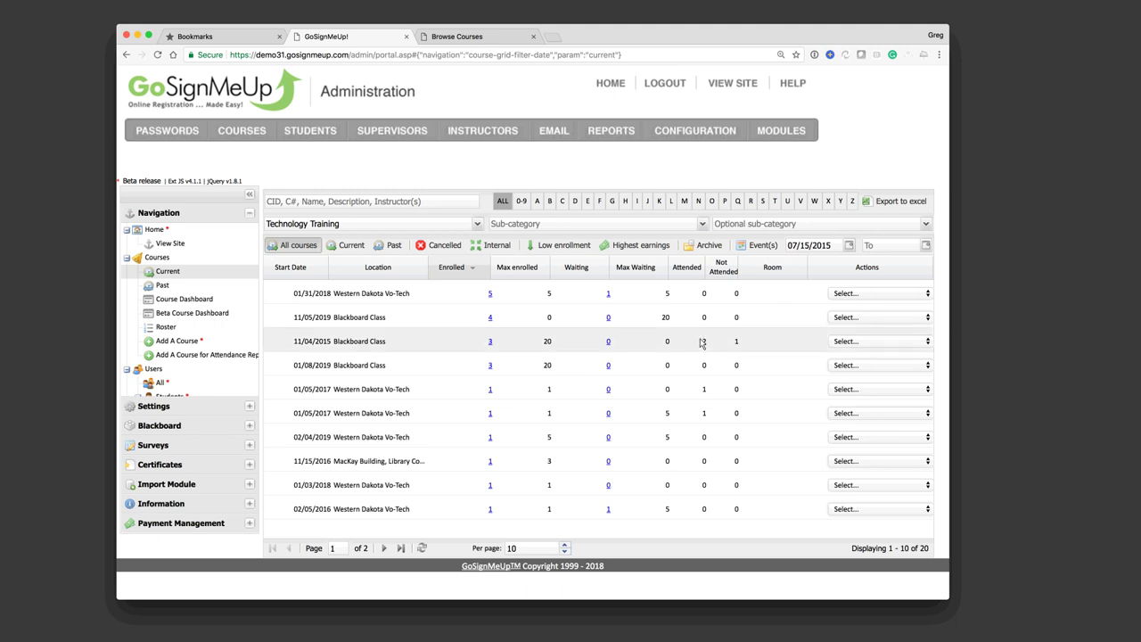
scroll(700, 343, "left", 5)
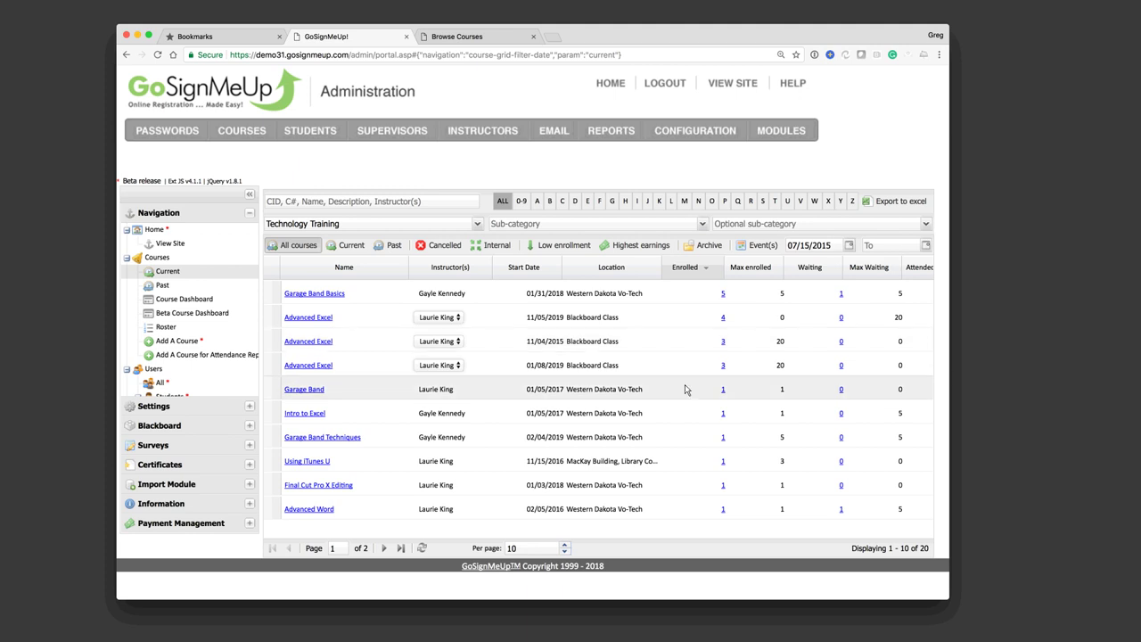
scroll(686, 390, "down", 2)
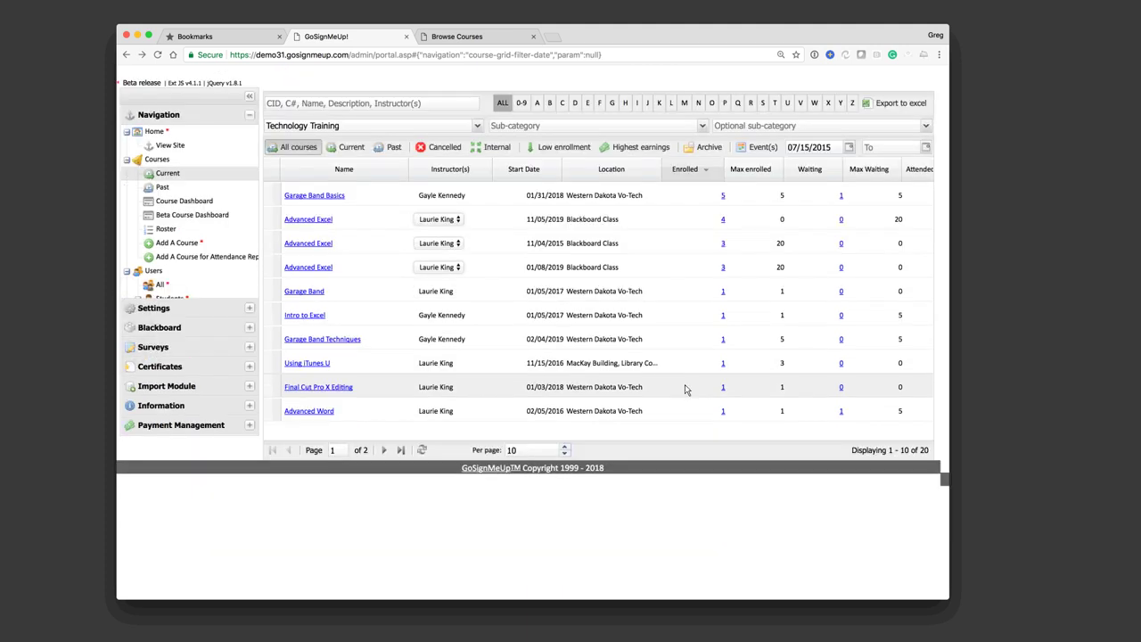
scroll(686, 390, "up", 2)
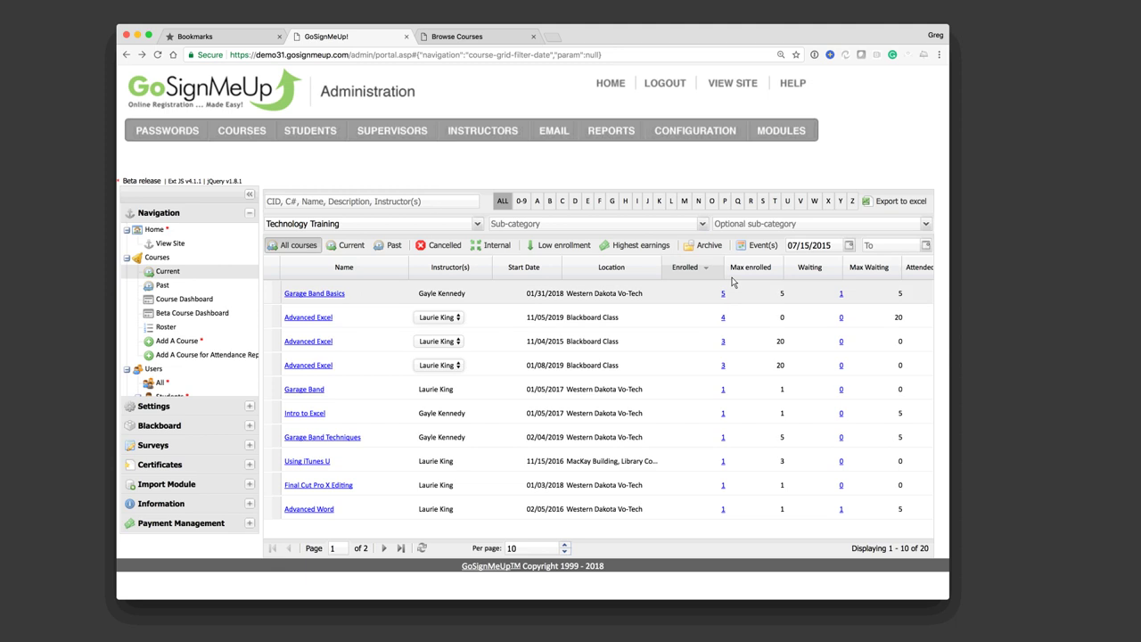
Step: Open the Garage Band Basics dashboard, dismiss the Facebook warning, and view Waiting then Cancelled enrollments
left_click(329, 296)
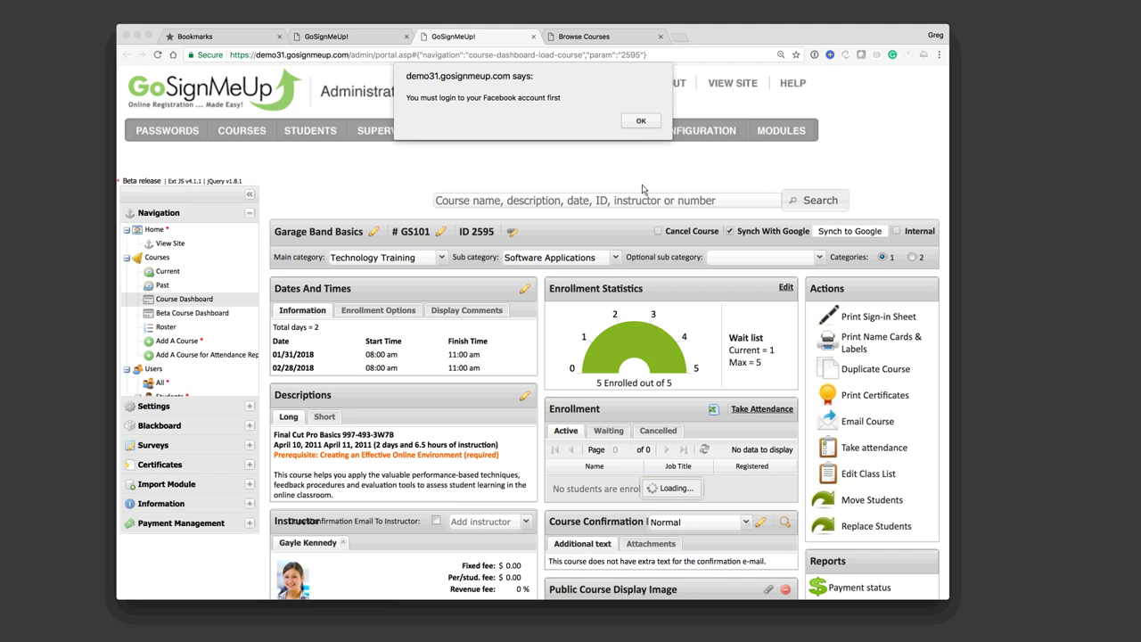
left_click(639, 122)
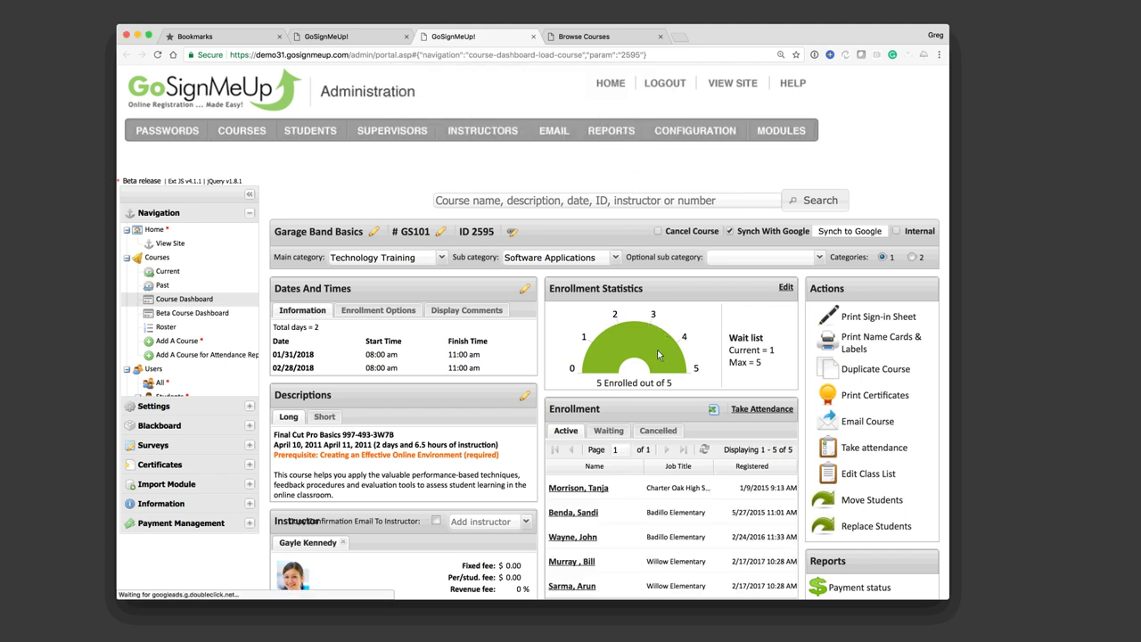
scroll(659, 338, "down", 5)
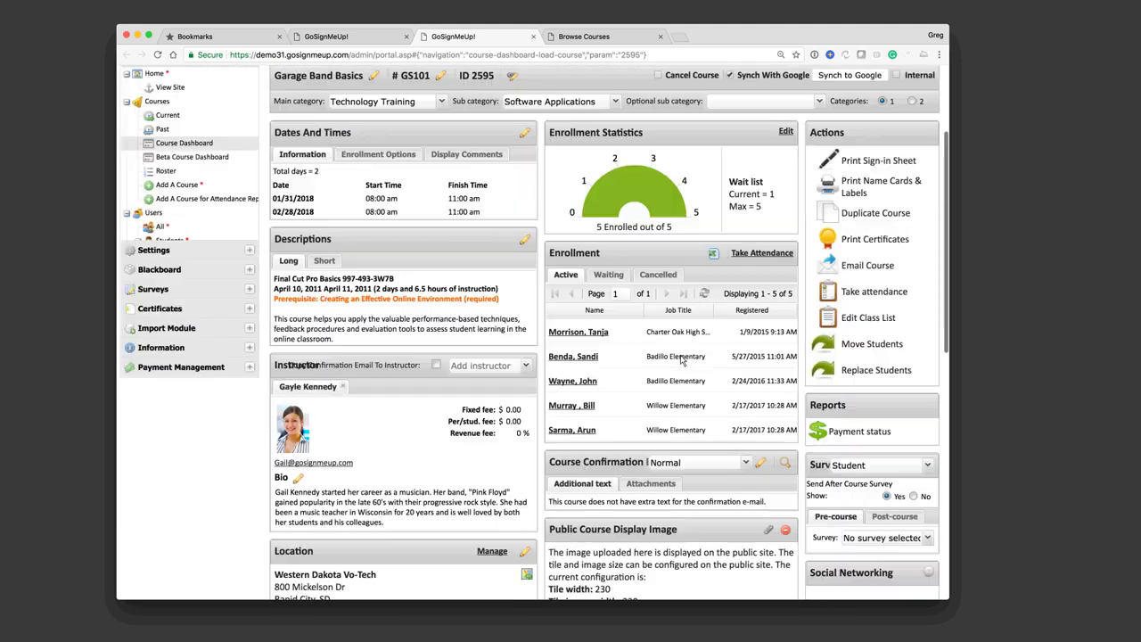
left_click(609, 267)
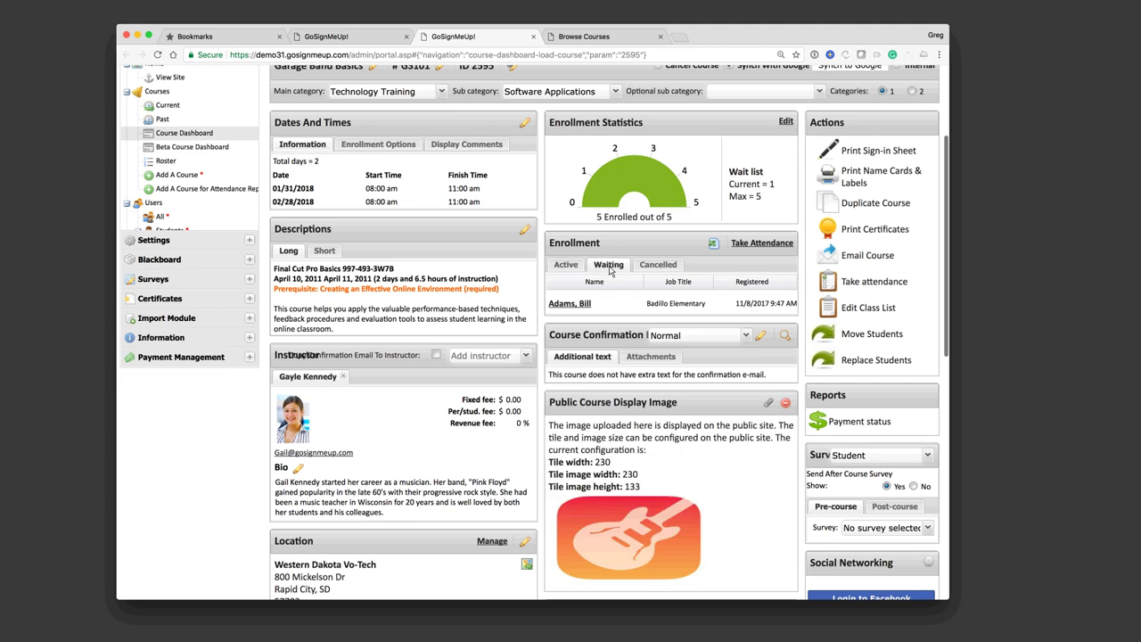
left_click(655, 267)
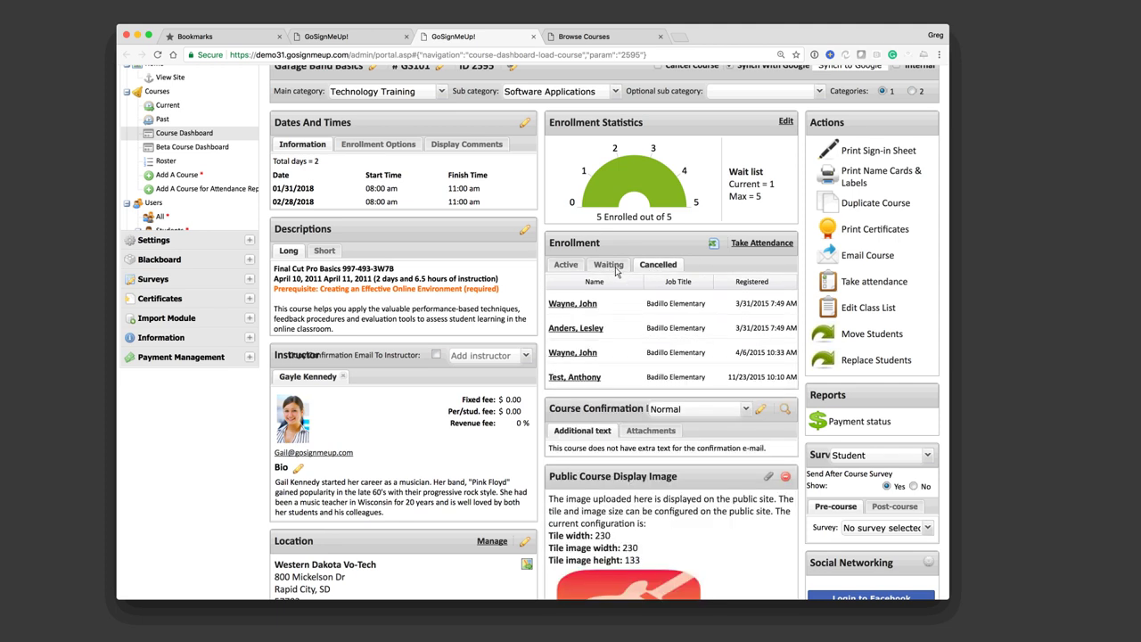
Step: Show the five active Garage Band Basics enrollees and review the dashboard's sessions
left_click(565, 266)
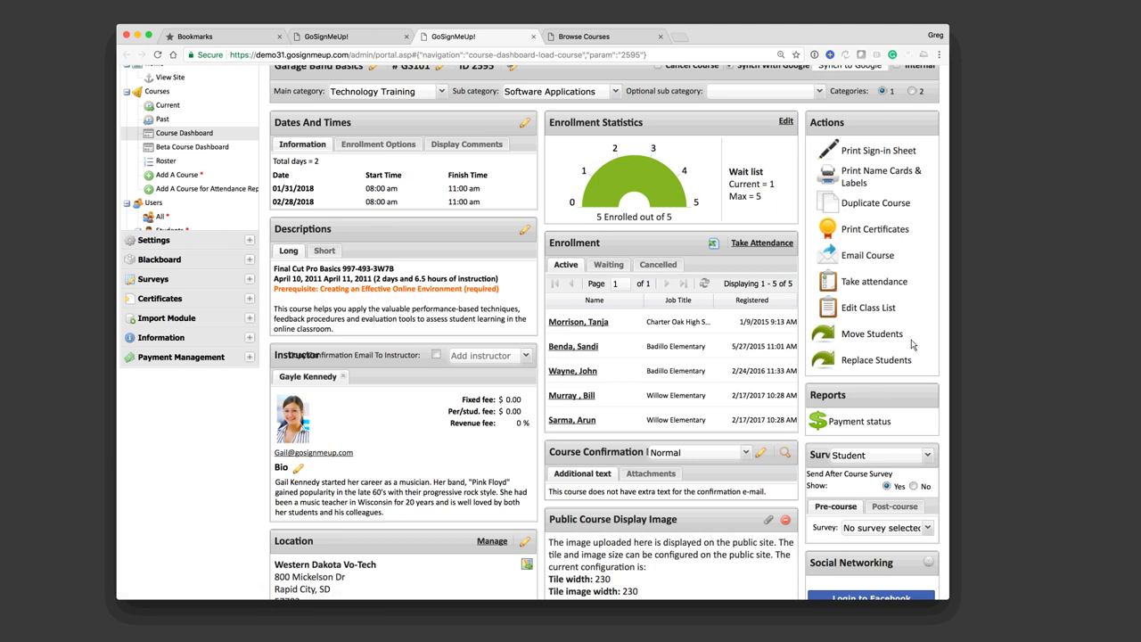
scroll(911, 345, "down", 5)
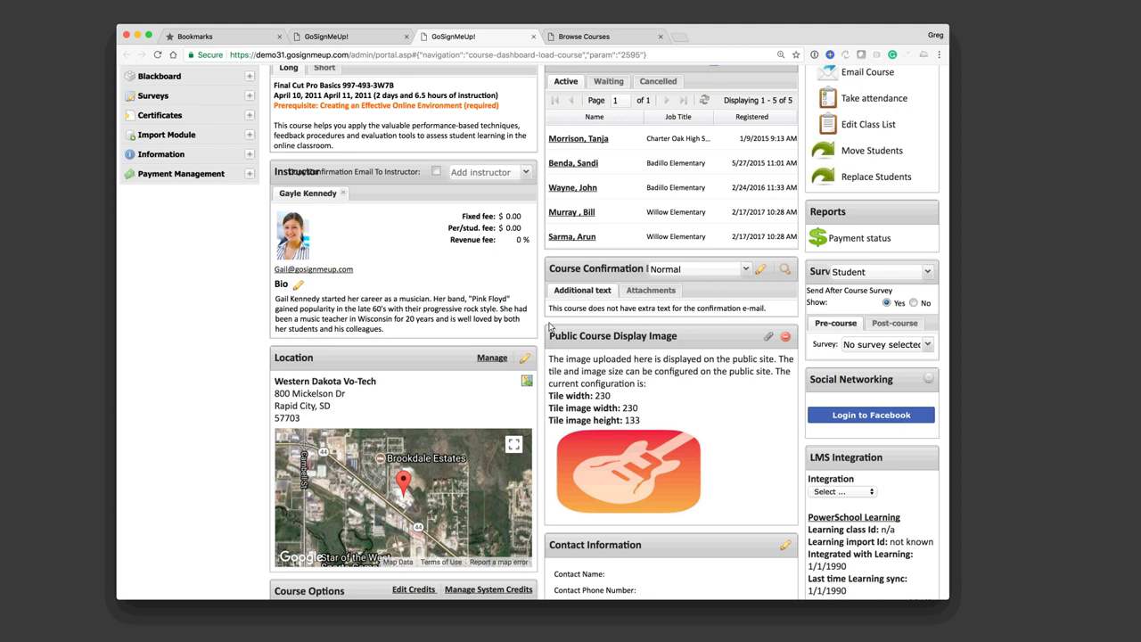
scroll(371, 260, "up", 1)
scroll(371, 260, "up", 5)
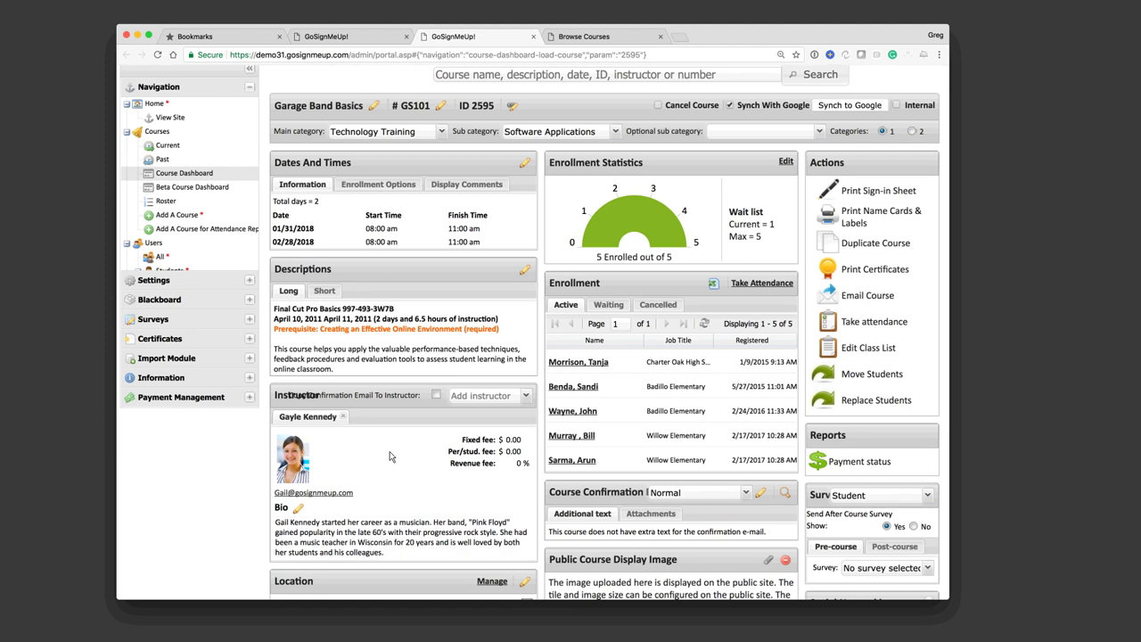
Step: Glance through the long-description editor, then open the Courses Roster report
left_click(422, 361)
scroll(428, 362, "down", 10)
scroll(437, 362, "down", 10)
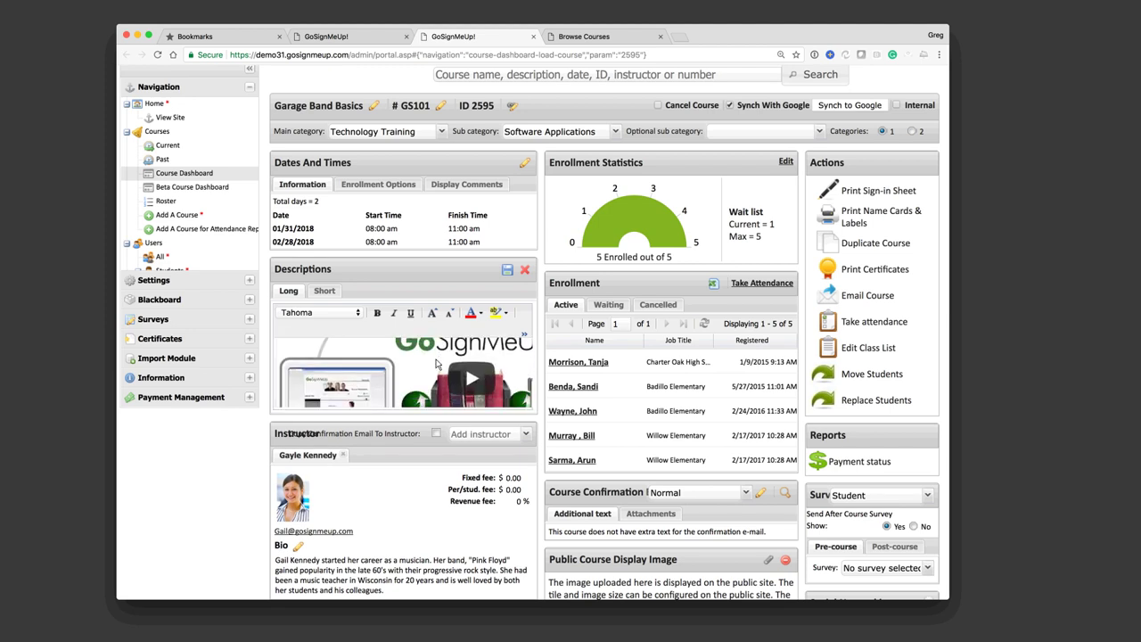
scroll(325, 294, "up", 5)
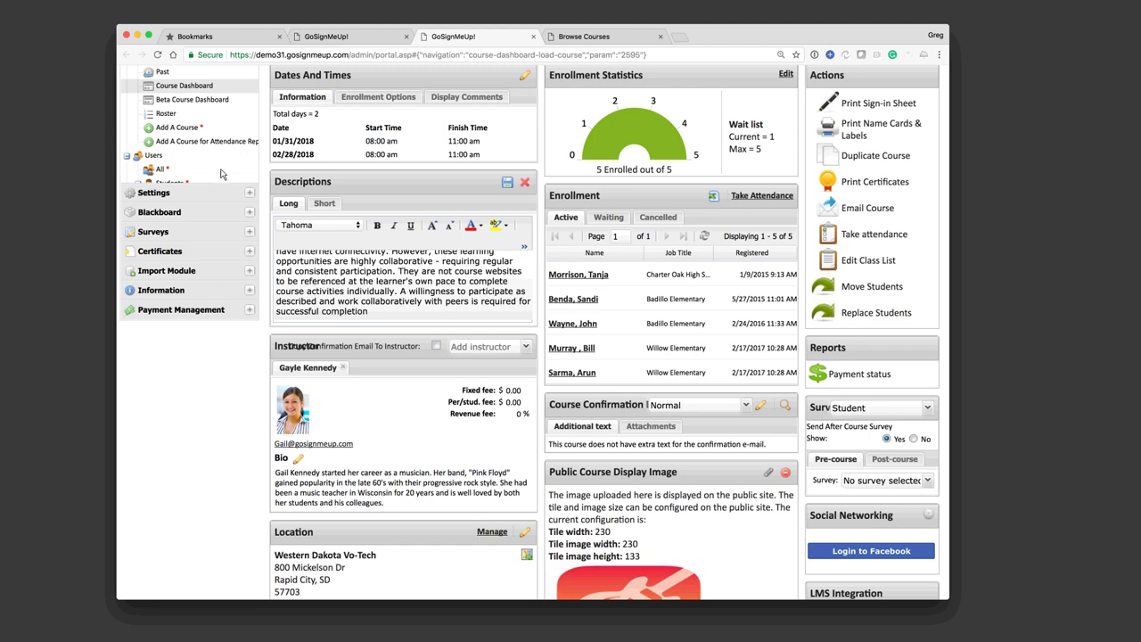
left_click(166, 113)
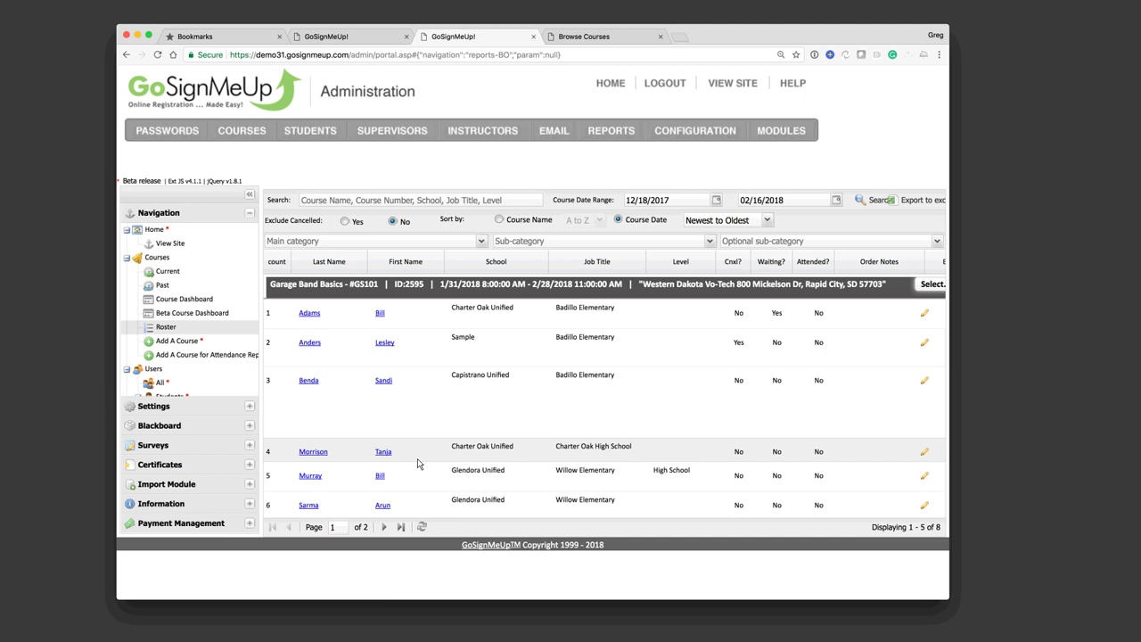
scroll(630, 345, "down", 10)
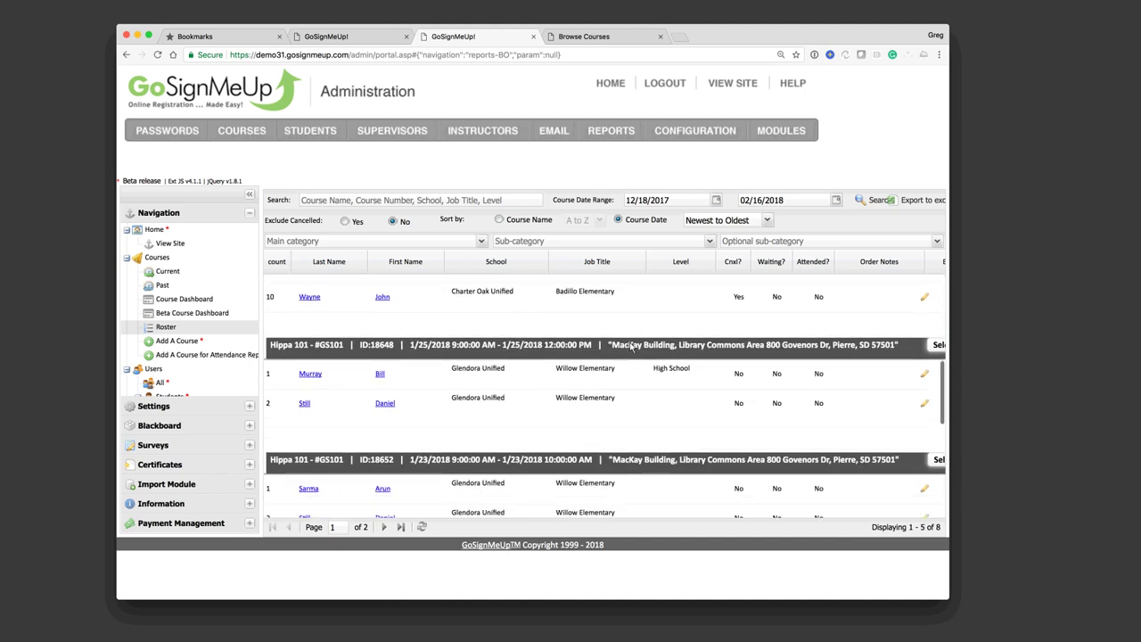
scroll(629, 346, "up", 10)
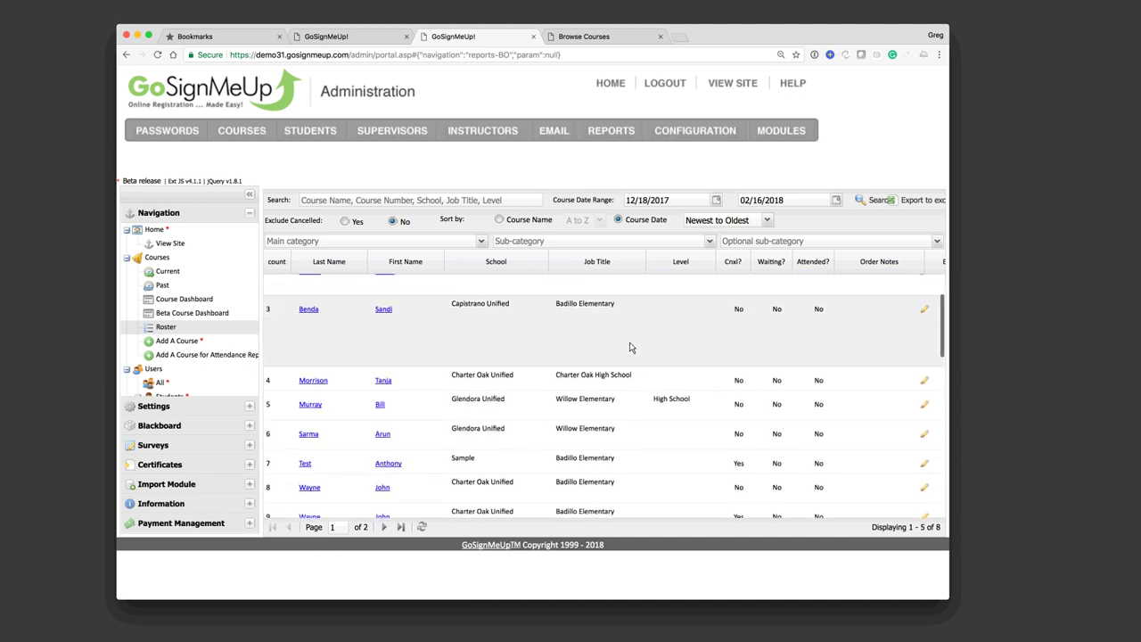
scroll(629, 346, "up", 2)
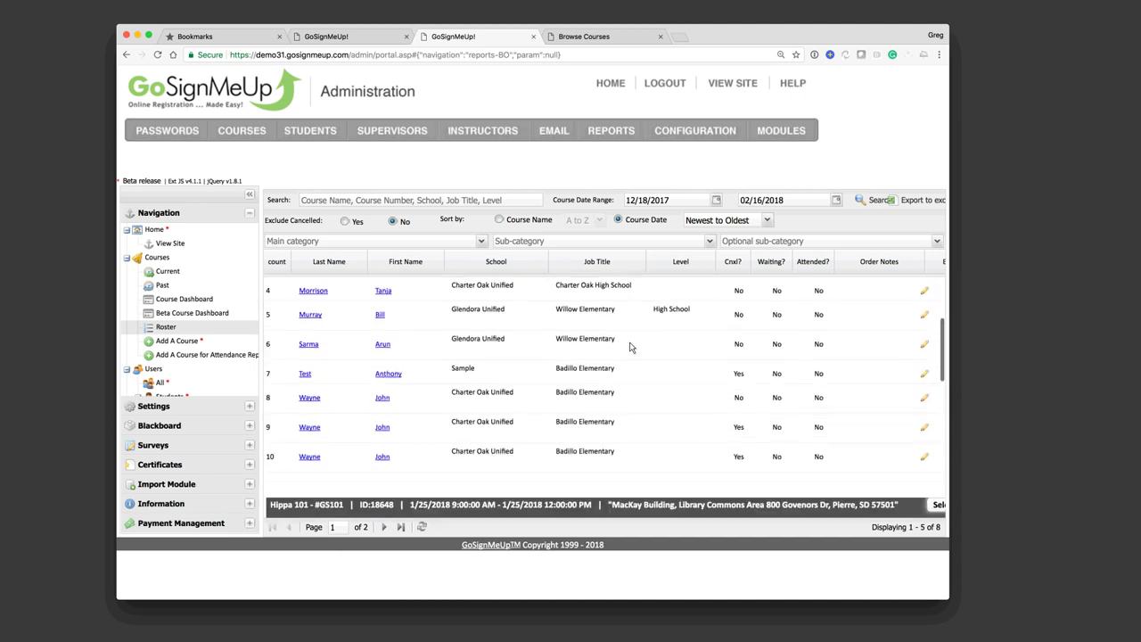
scroll(629, 347, "down", 4)
scroll(629, 346, "down", 1)
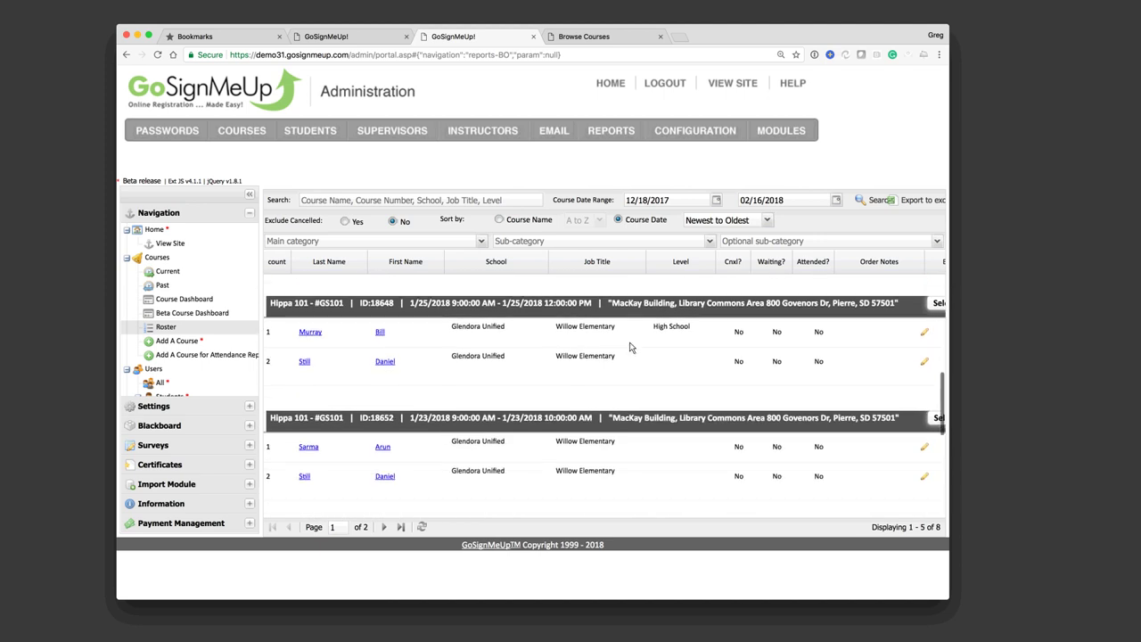
scroll(629, 346, "down", 3)
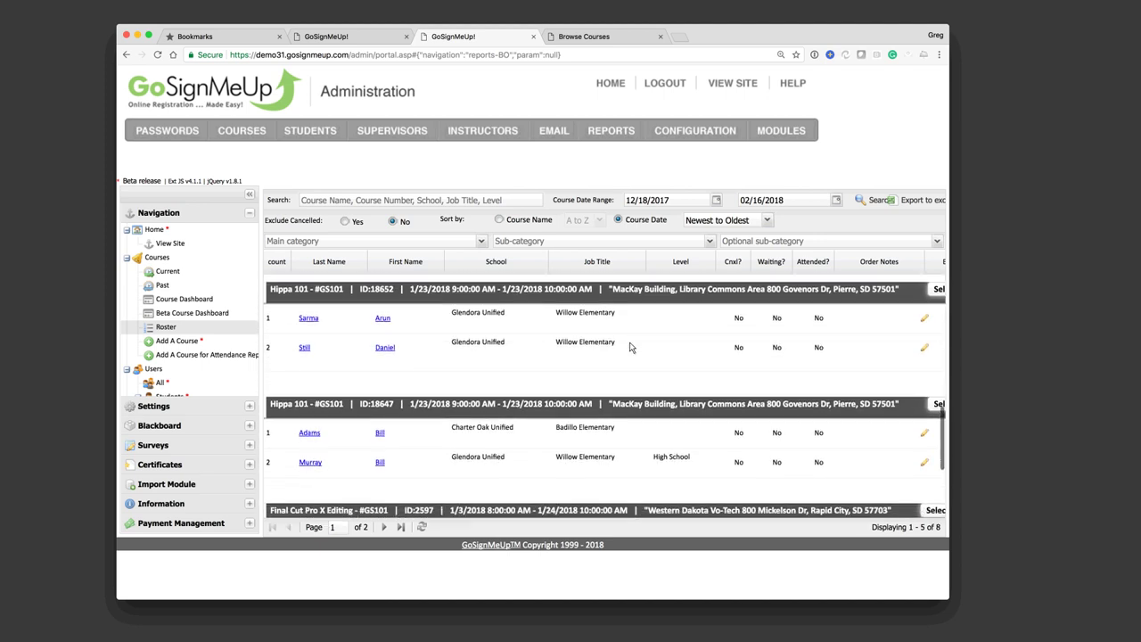
scroll(629, 347, "down", 6)
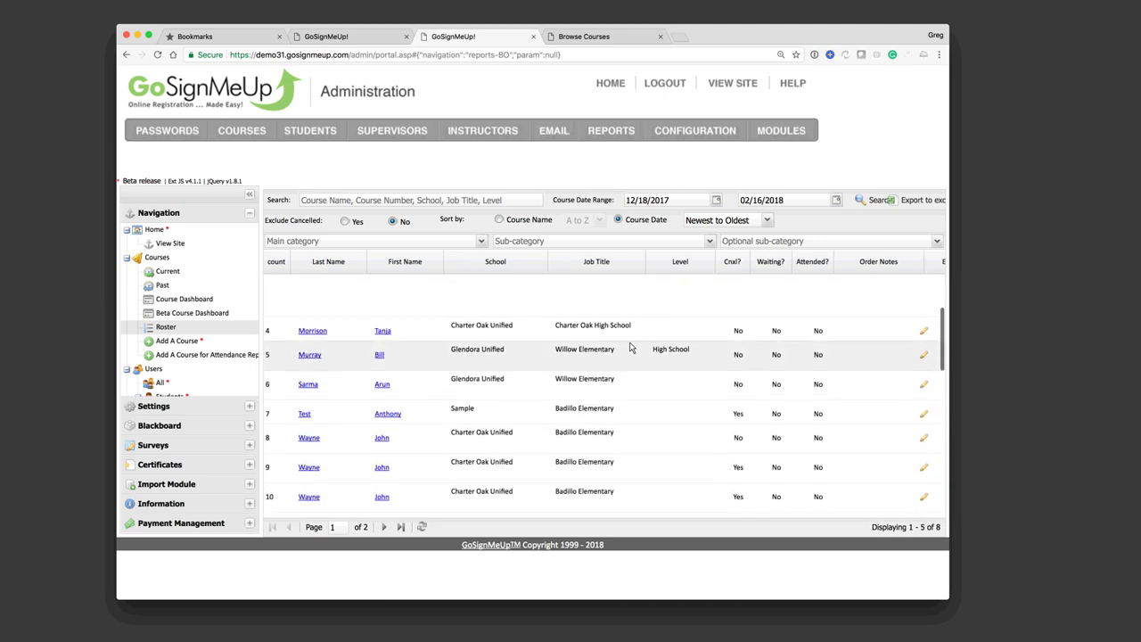
scroll(629, 346, "up", 3)
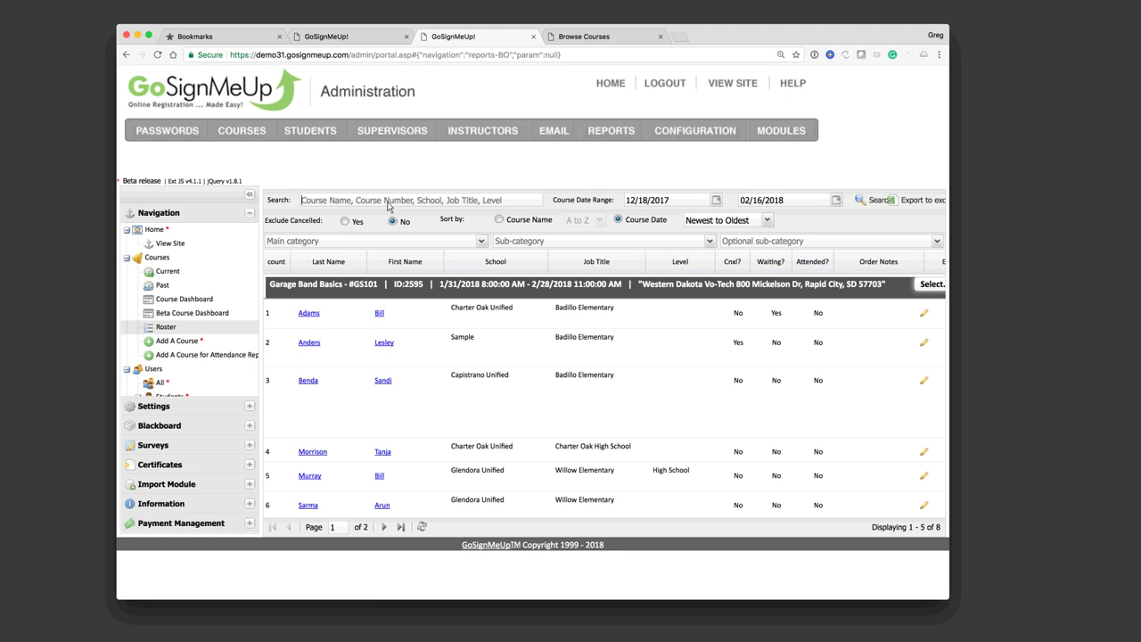
Step: Search the roster for 'Charter' and review the Charter Oak Unified registrants
left_click(387, 206)
type("Charter")
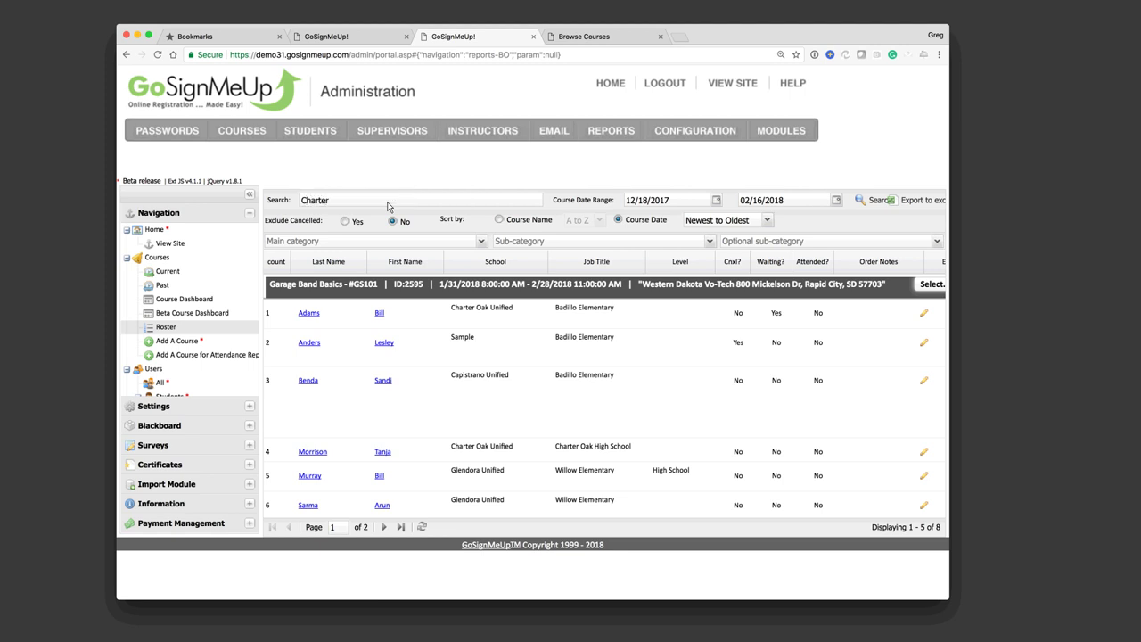
left_click(865, 203)
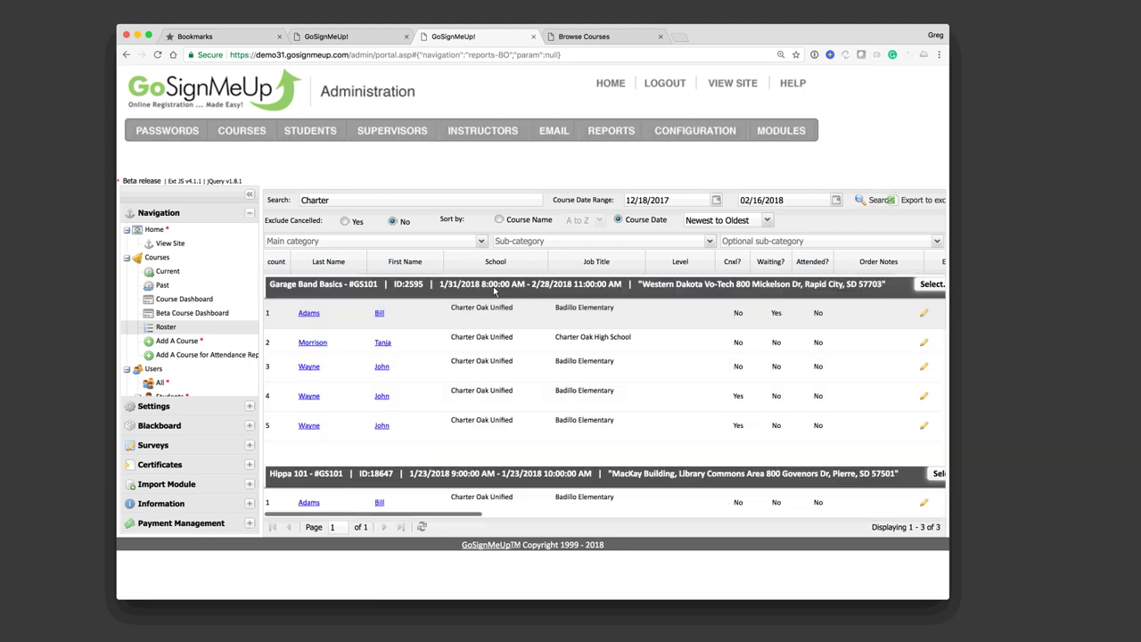
scroll(472, 406, "down", 3)
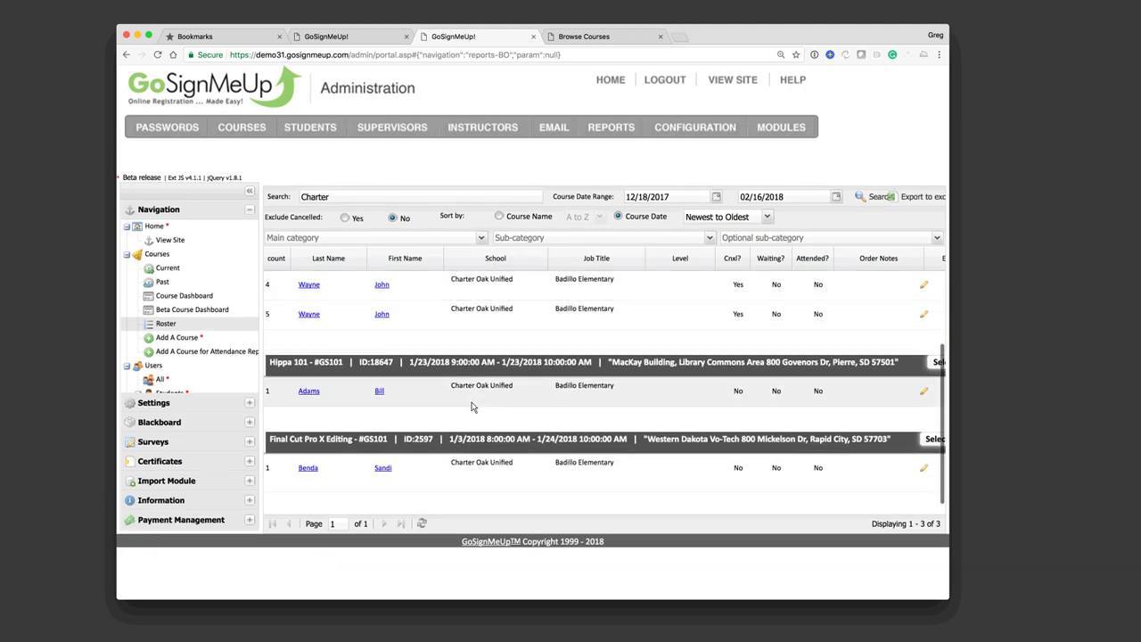
scroll(472, 407, "up", 3)
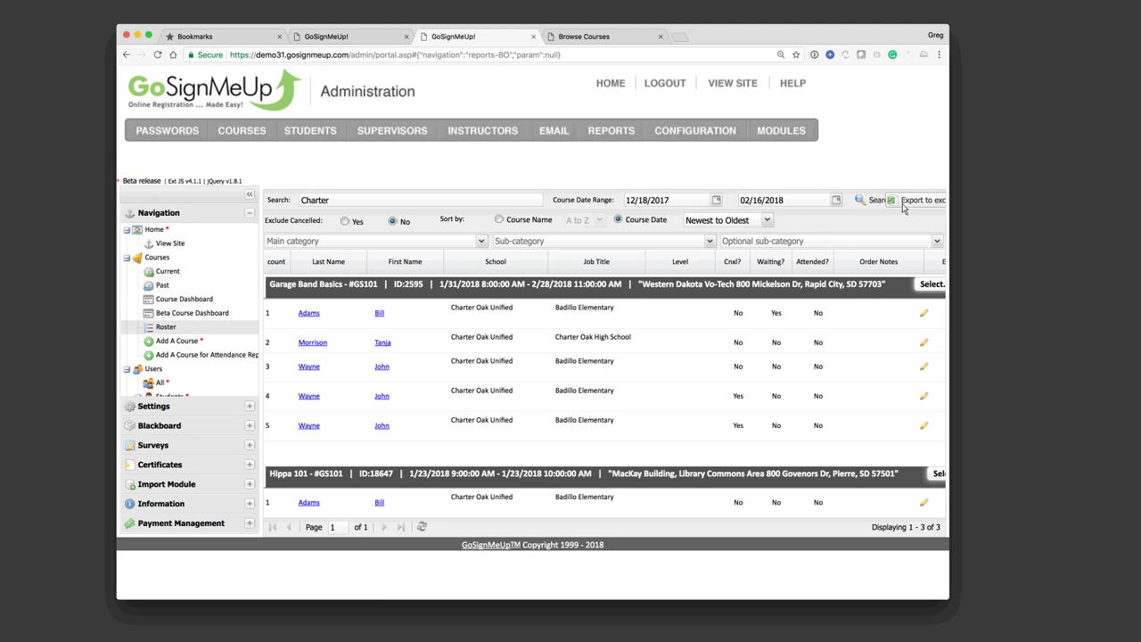
Step: Open version 1 of the Upcoming course summary from REPORTS > Other Reports
mouse_move(611, 130)
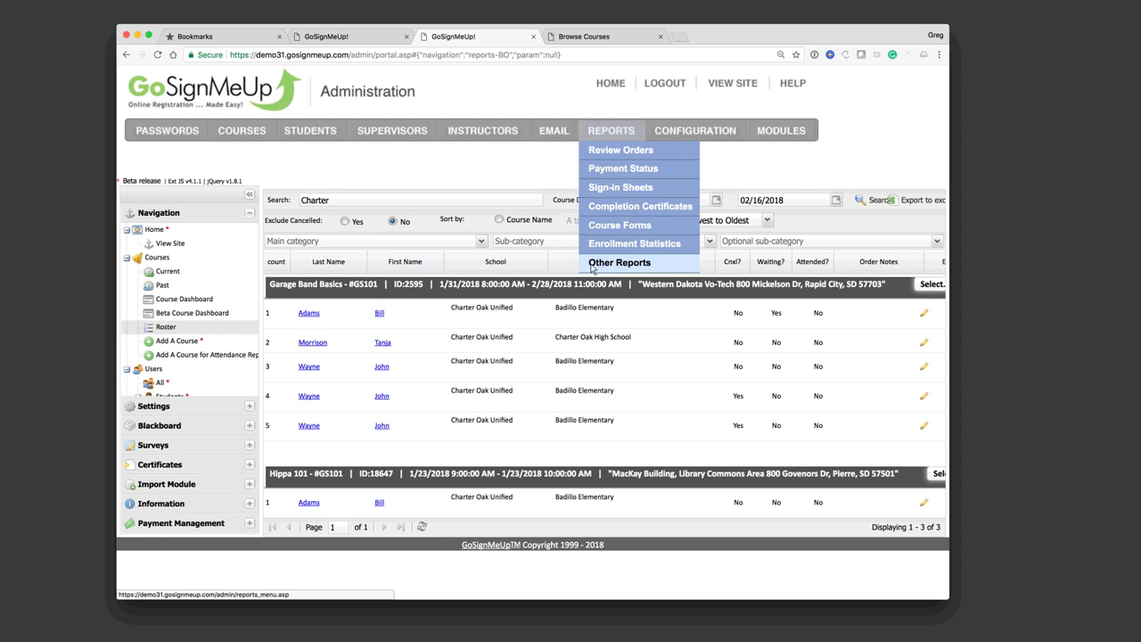
left_click(593, 267)
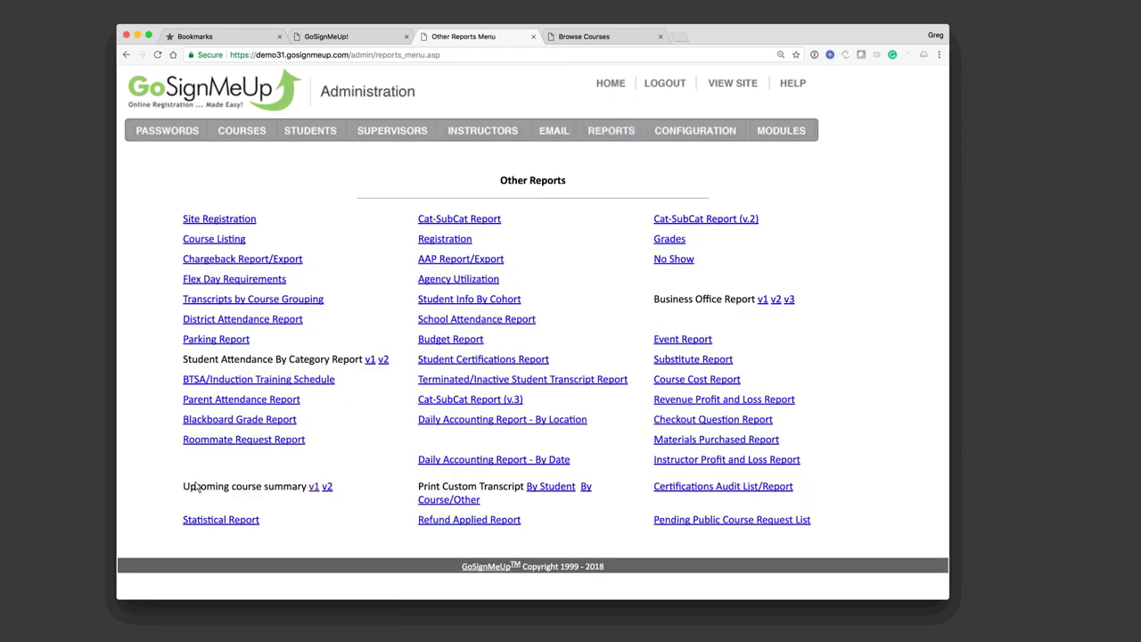
left_click_drag(200, 486, 237, 487)
left_click(314, 489)
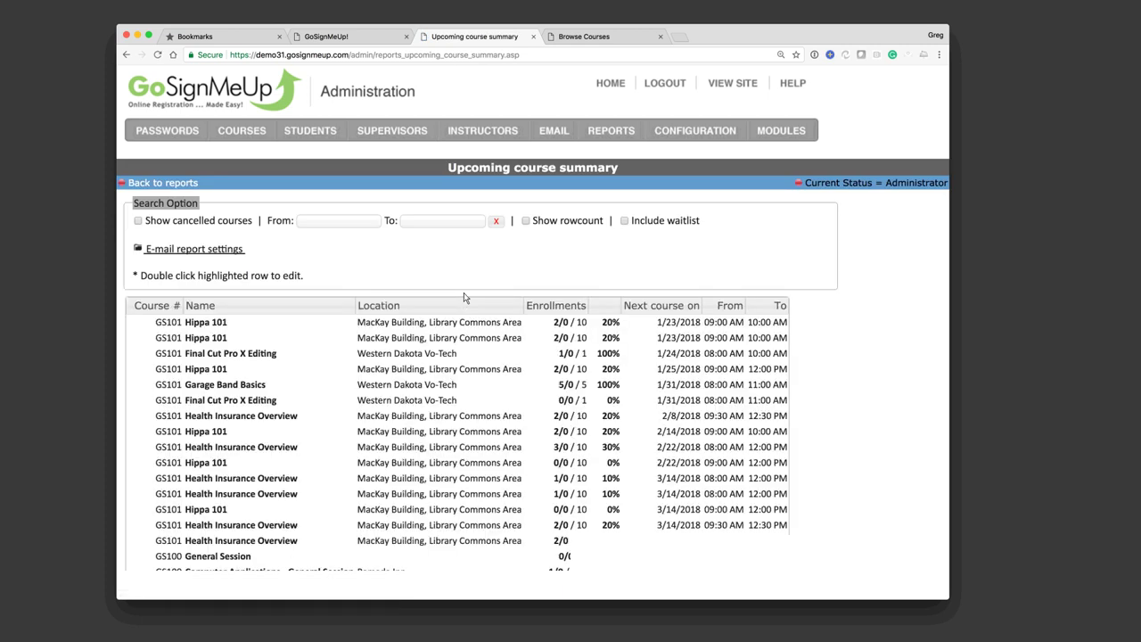
scroll(446, 374, "down", 2)
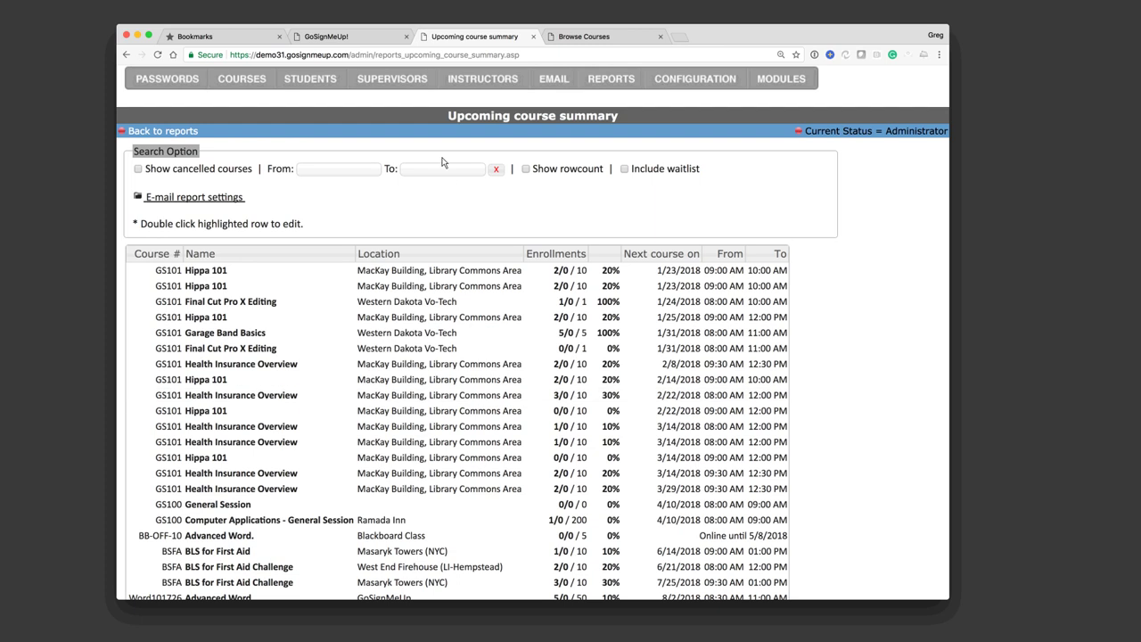
Step: Expand e-mail report settings and add Thursday and Friday to Monday as delivery days
left_click(195, 197)
left_click(486, 308, "super")
left_click(483, 319, "super")
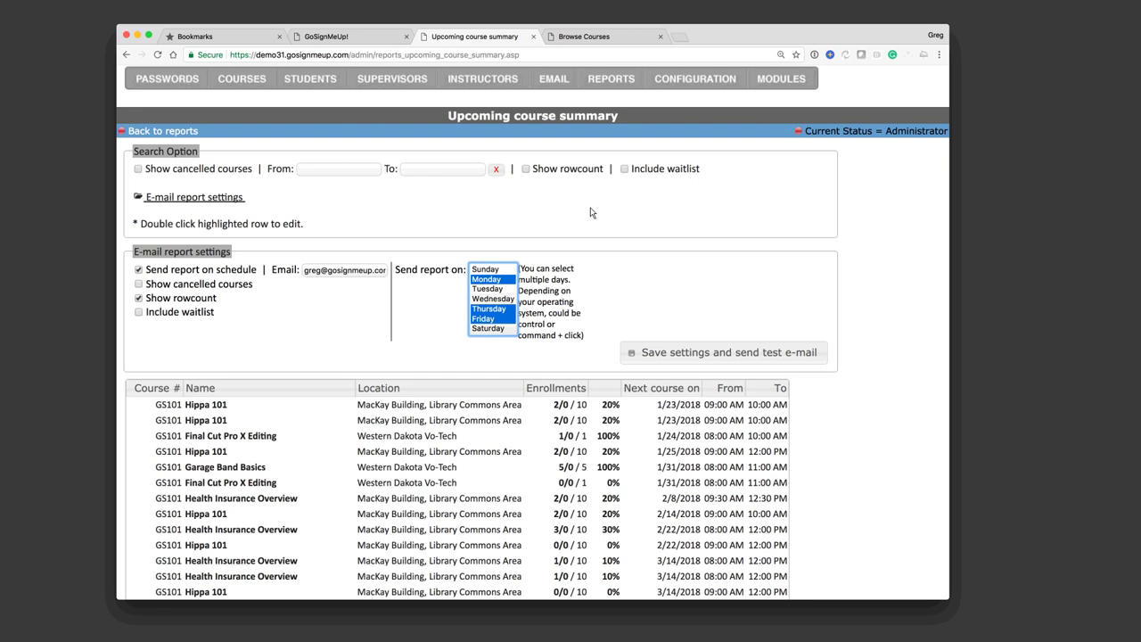
left_click(590, 212)
scroll(591, 212, "up", 1)
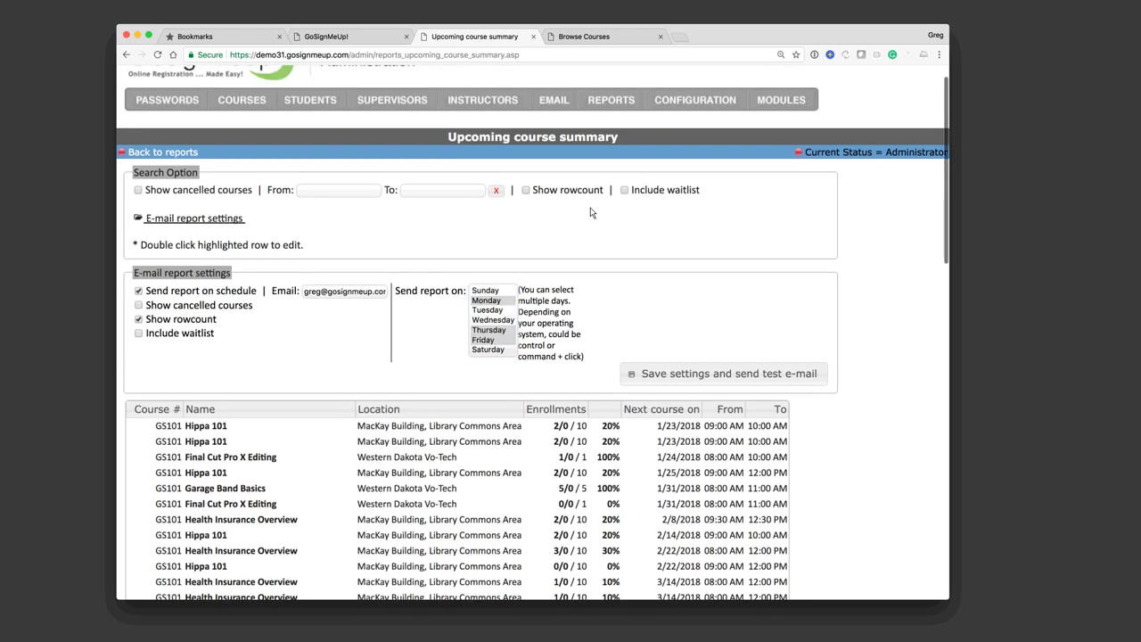